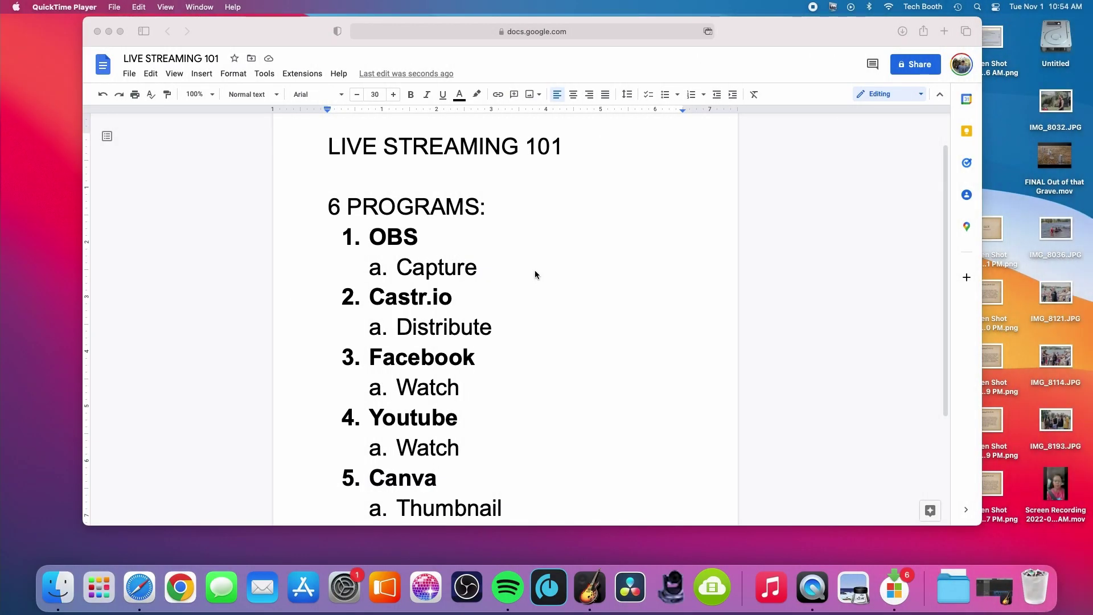
Scroll through the service outline document
scroll(536, 272, down, 2)
scroll(535, 272, up, 1)
scroll(535, 272, down, 1)
scroll(534, 274, down, 1)
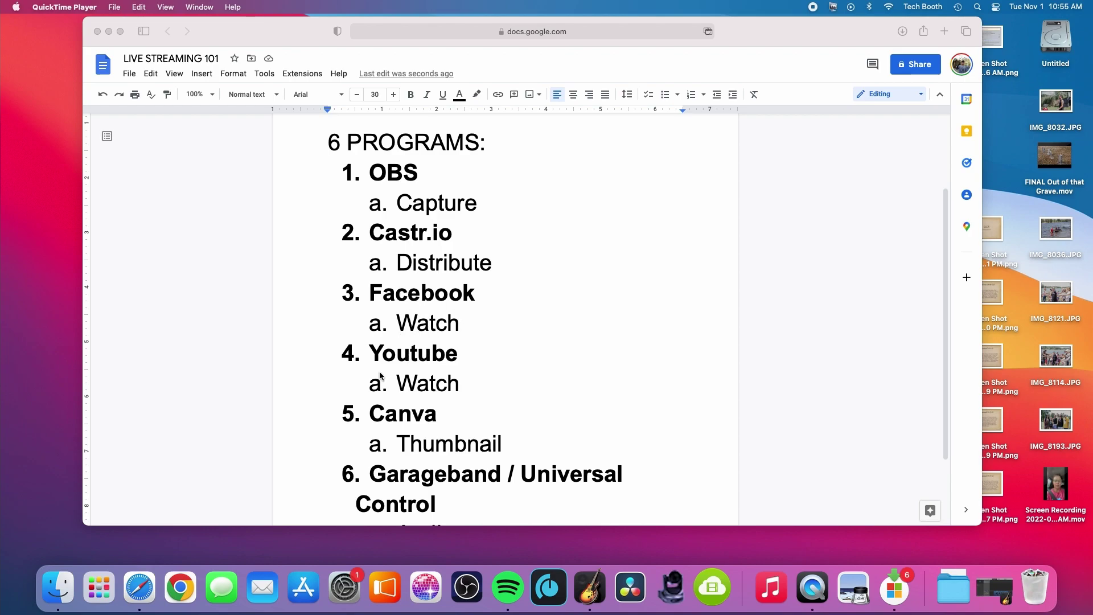
scroll(419, 370, down, 3)
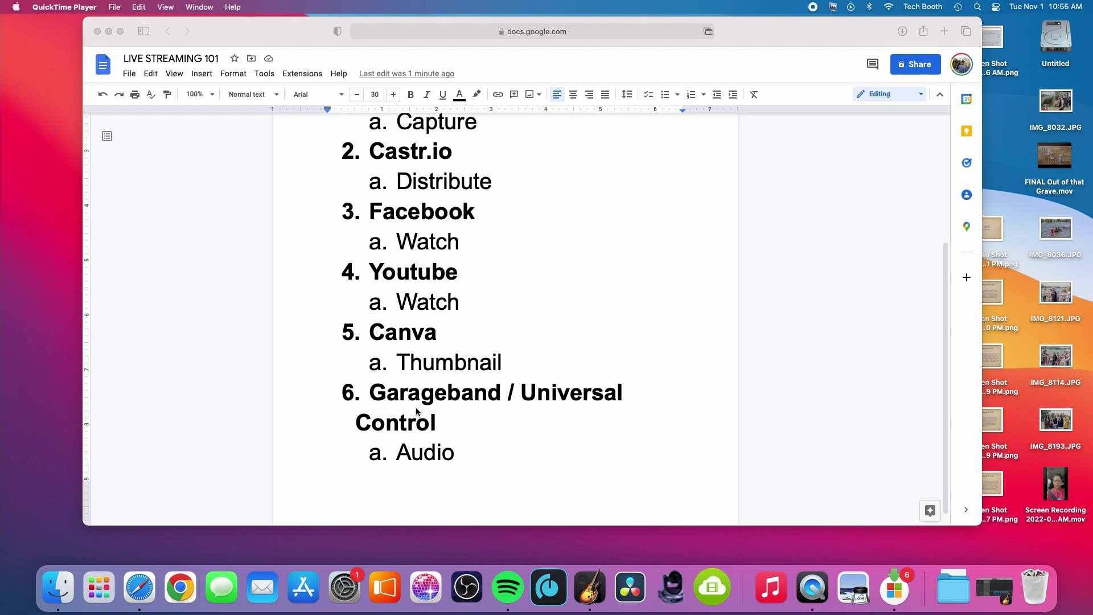
scroll(425, 365, up, 5)
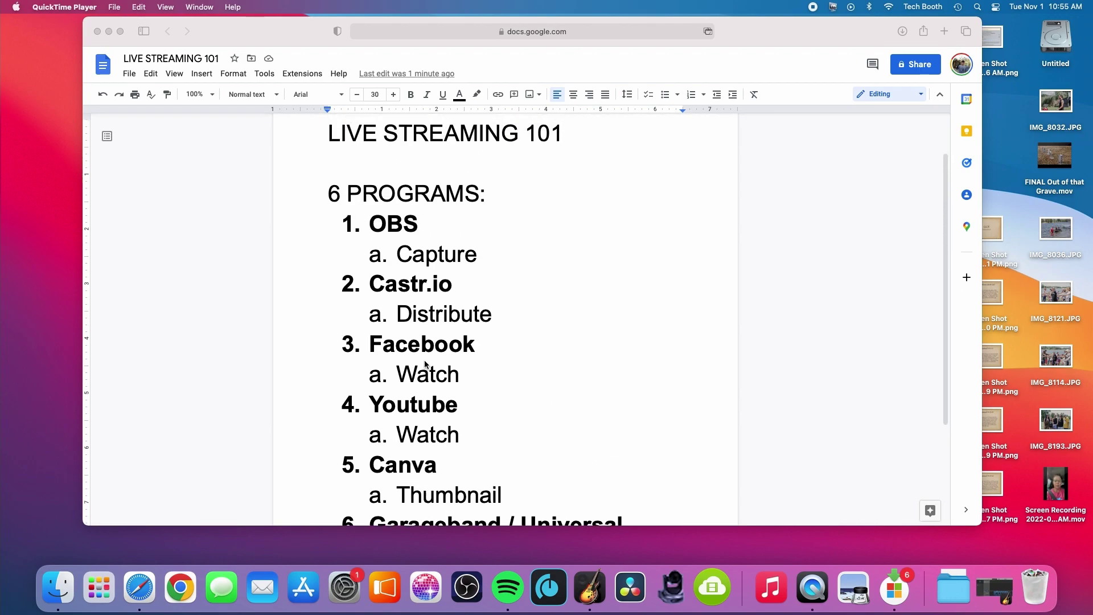
scroll(425, 365, down, 3)
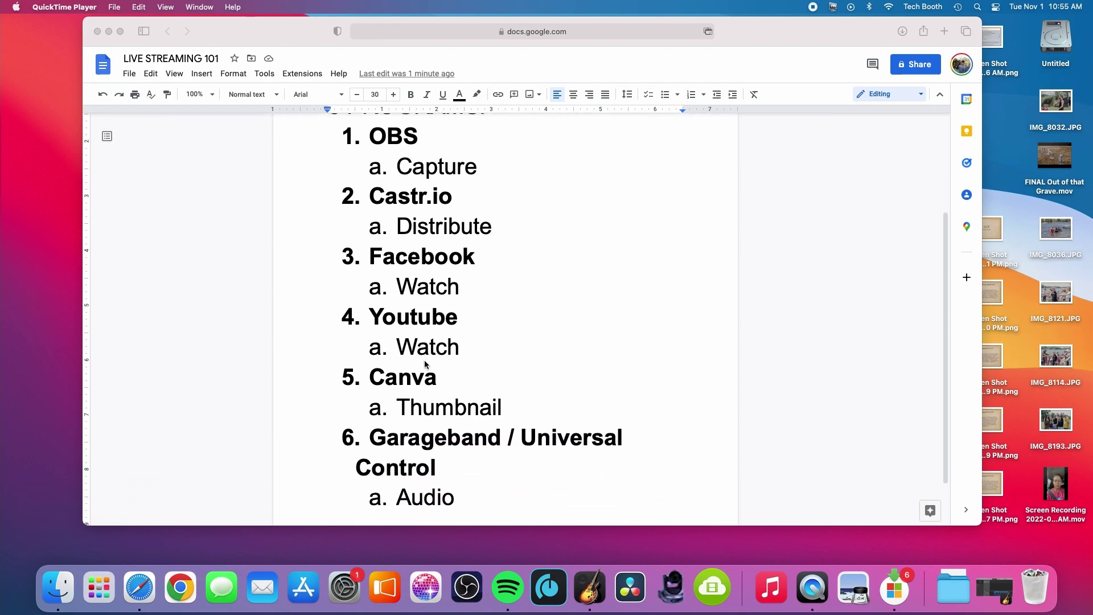
scroll(425, 364, up, 2)
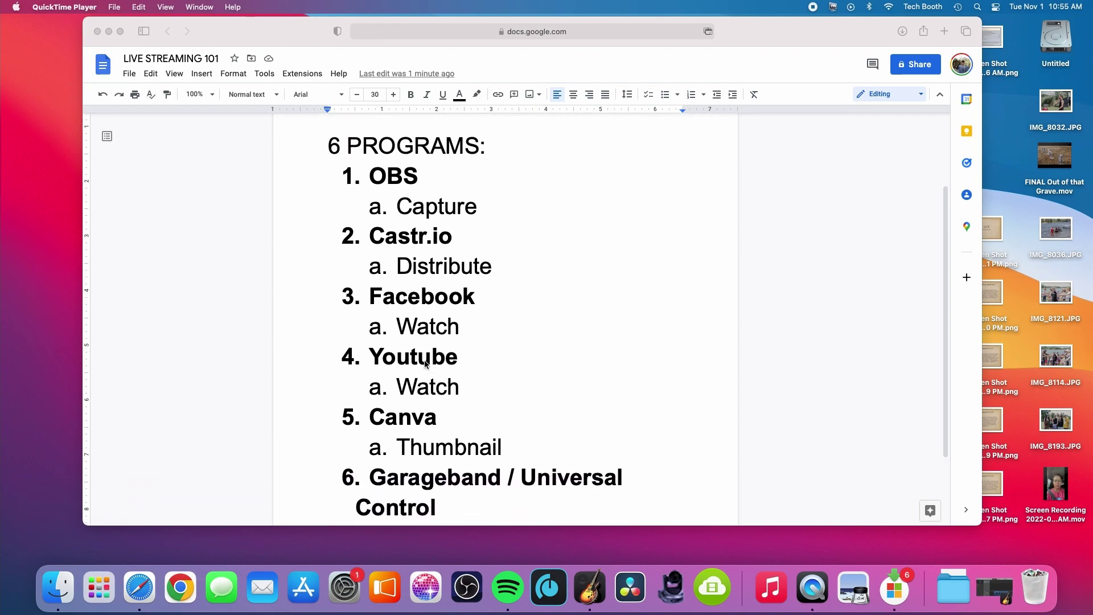
scroll(425, 364, down, 3)
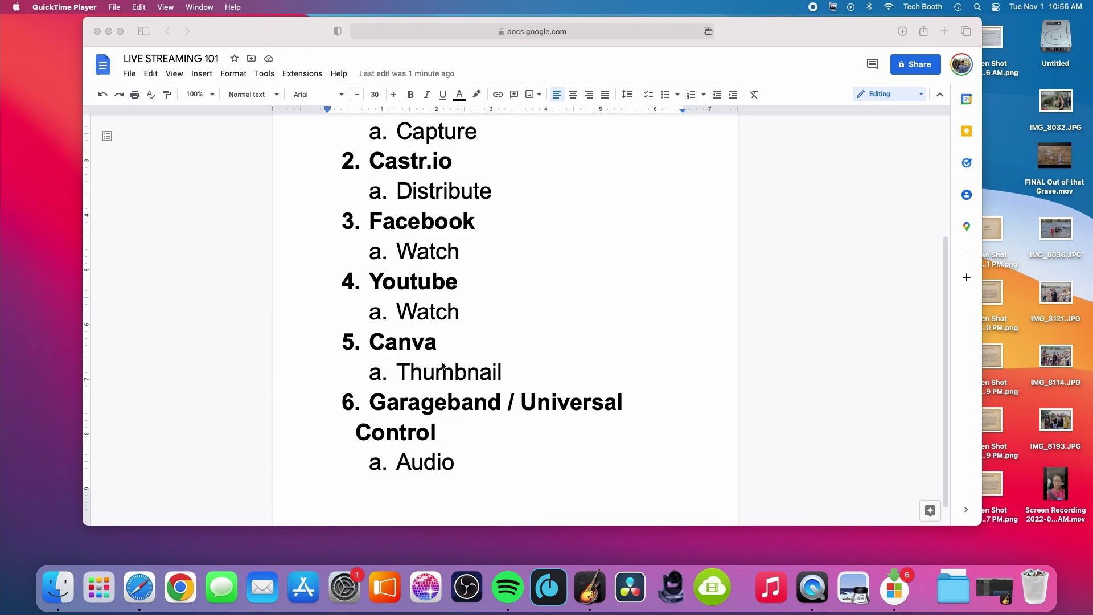
scroll(462, 346, up, 2)
scroll(461, 346, up, 1)
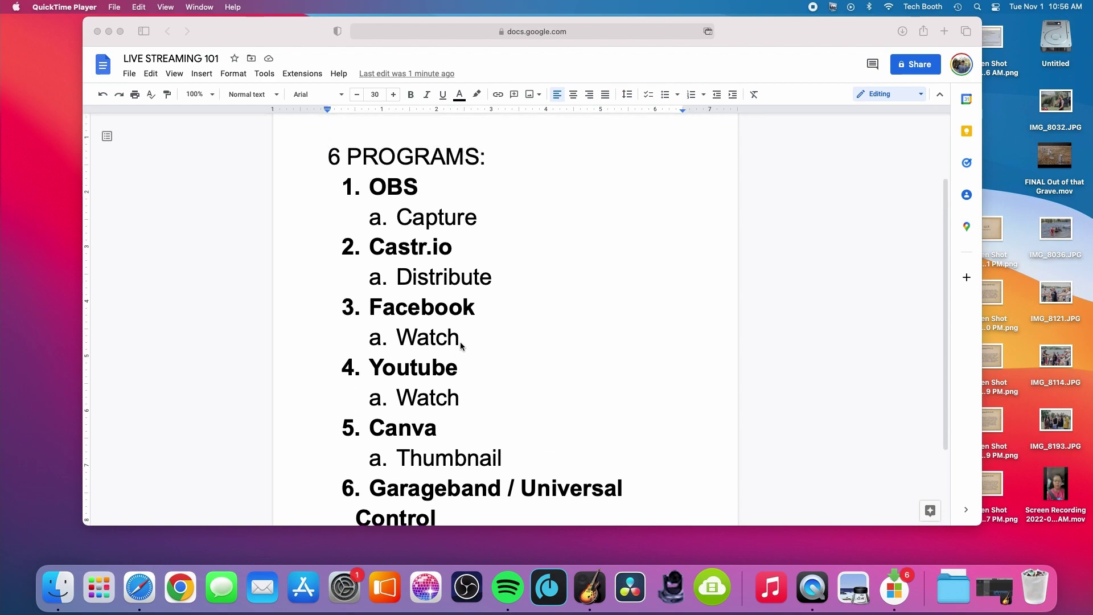
Launch OBS Studio and shift its window left to uncover the outline document
click(470, 581)
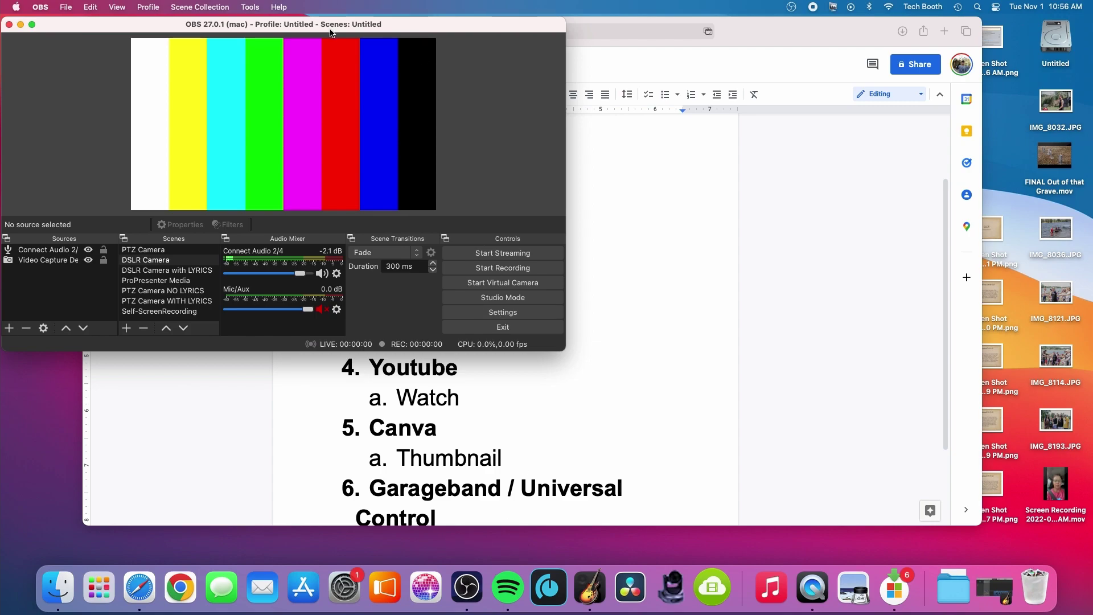
drag(335, 24, 695, 11)
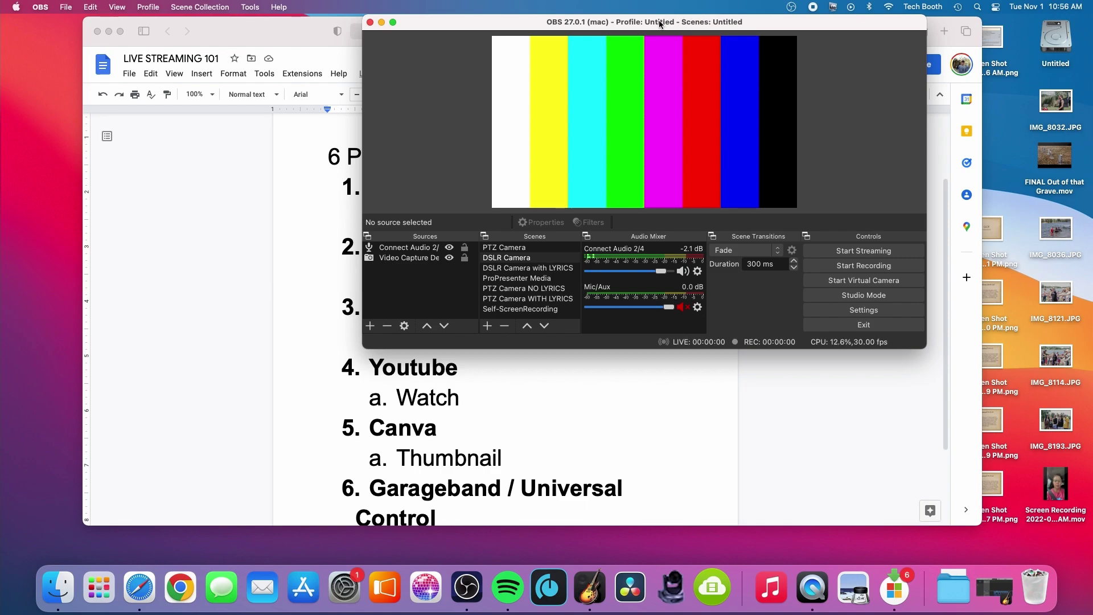
drag(634, 26, 598, 25)
click(629, 96)
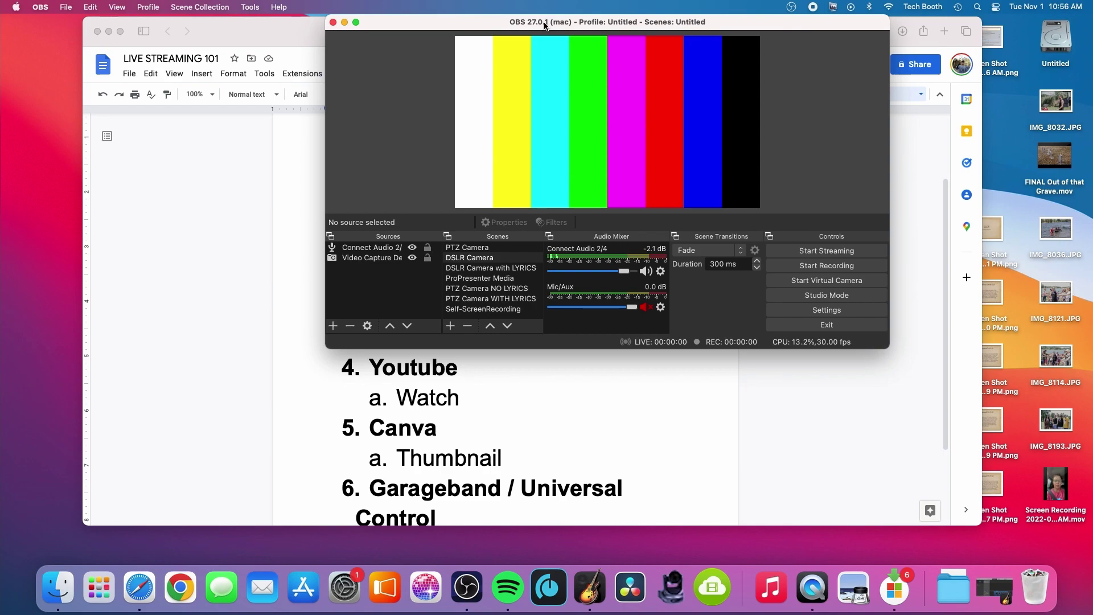
Review all scenes in fullscreen Multiview, pick PTZ Camera, and move OBS to the left edge
click(118, 7)
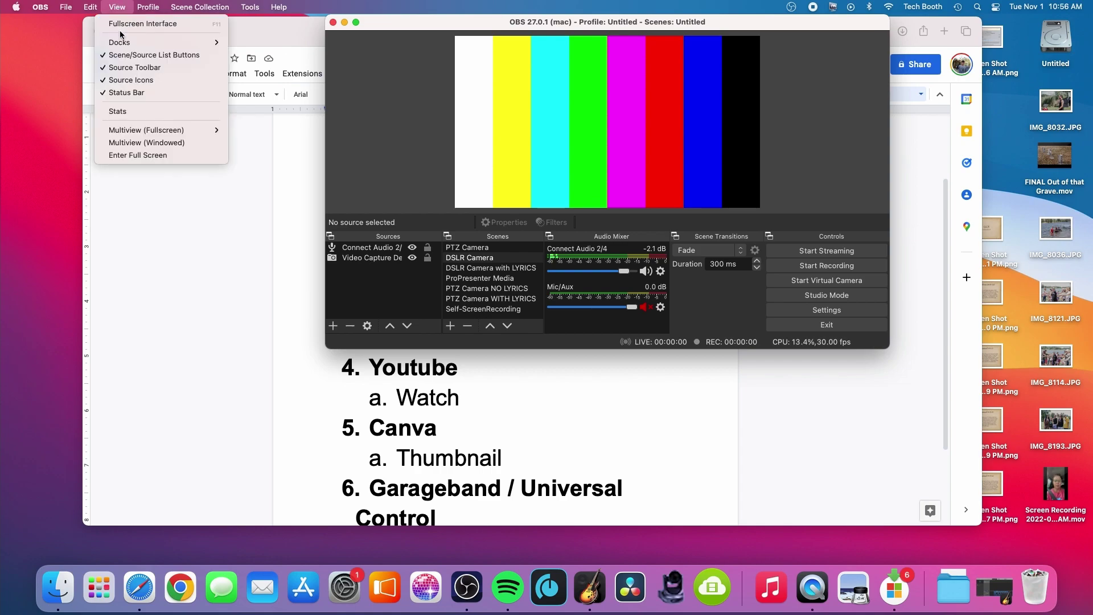
mouse_move(152, 133)
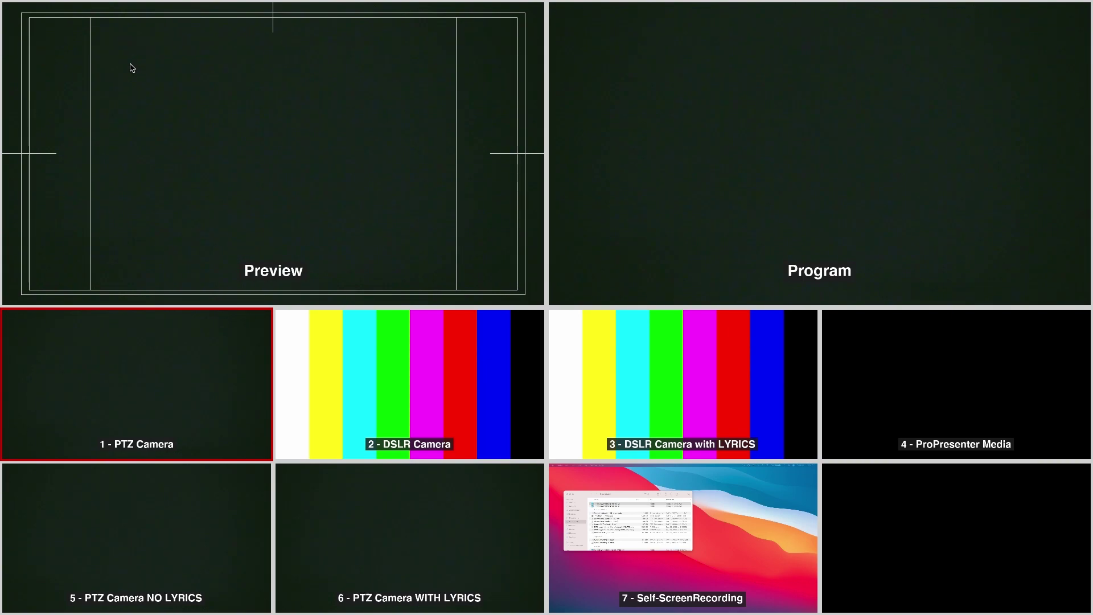
key(Escape)
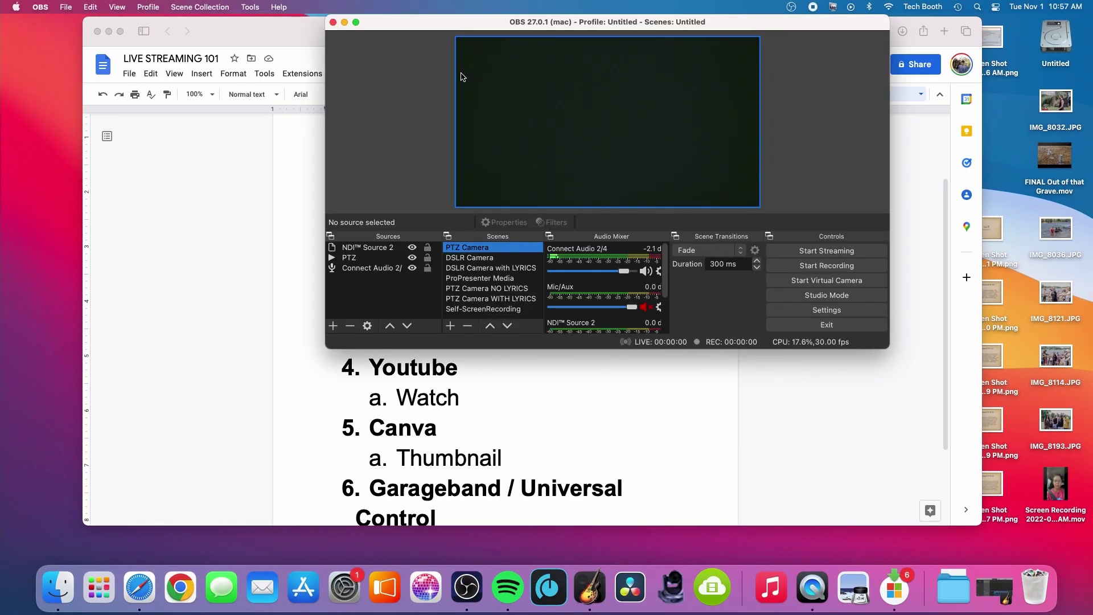
drag(394, 21, 69, 11)
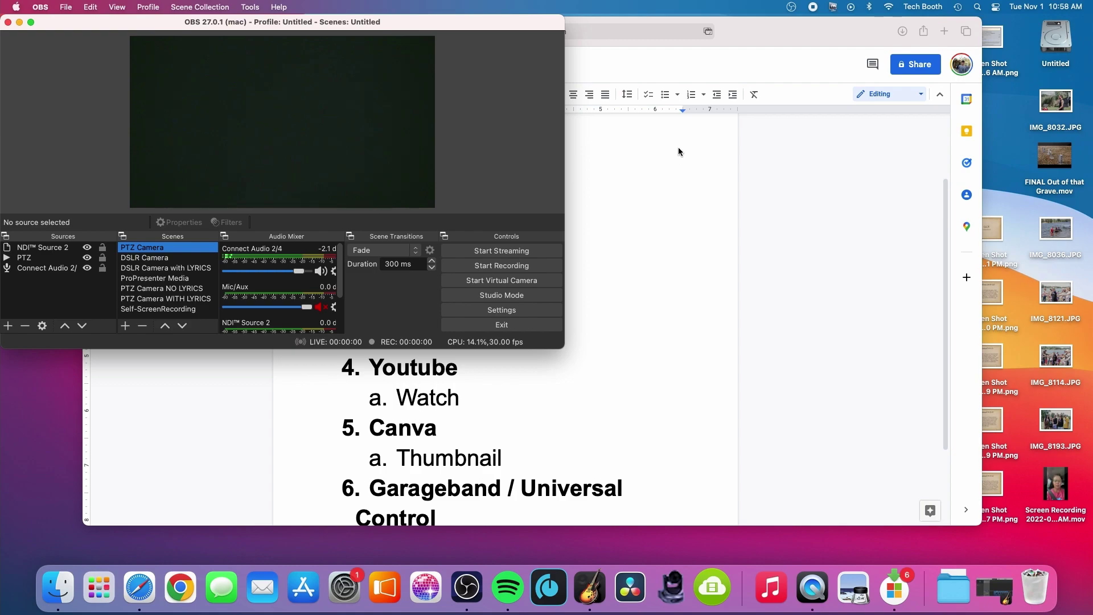
Log in to castr.io in a new Safari tab and open the Clare Assembly stream's destinations
click(768, 28)
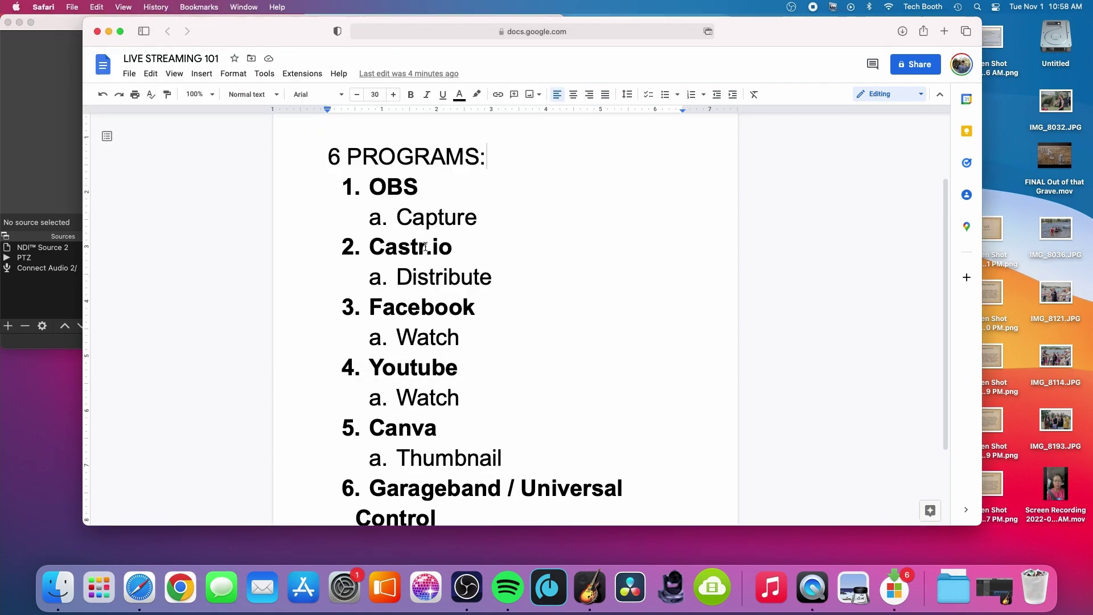
click(944, 31)
text(castr.io — castr.io)
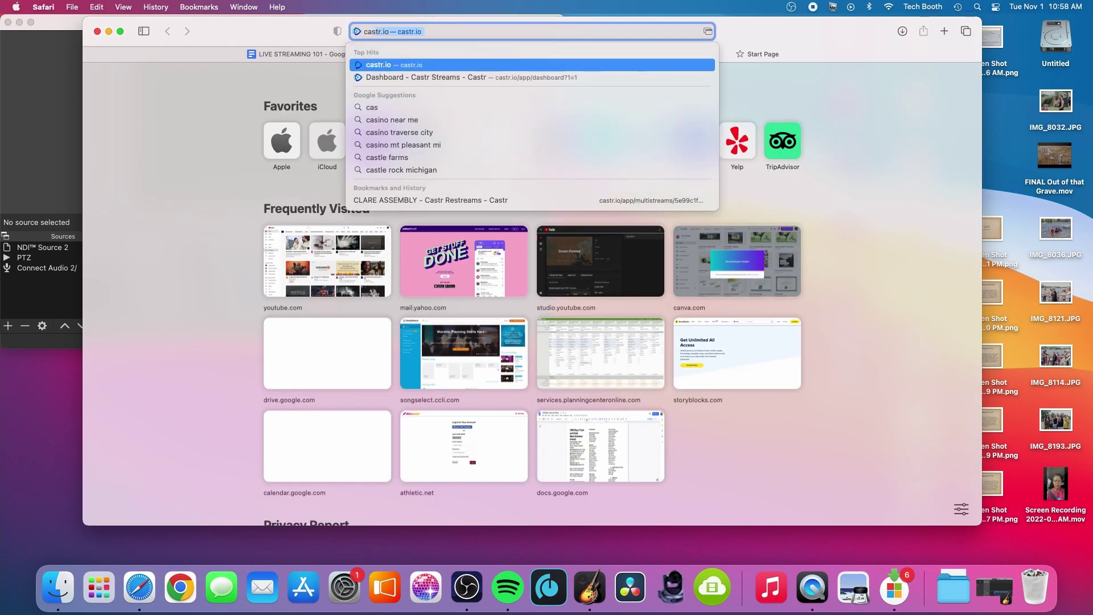
key(Return)
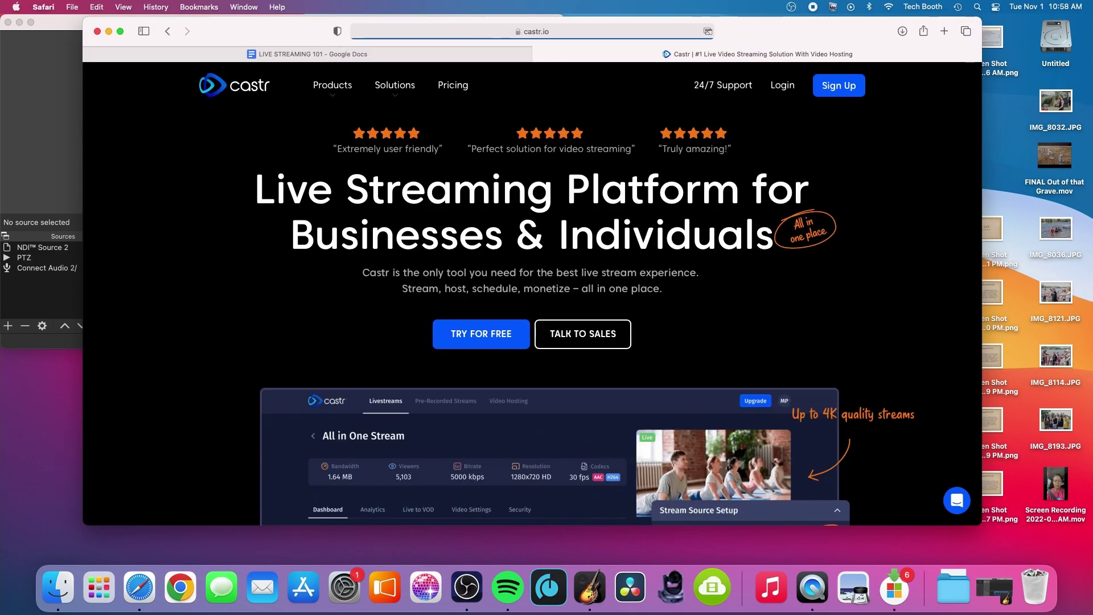
click(779, 90)
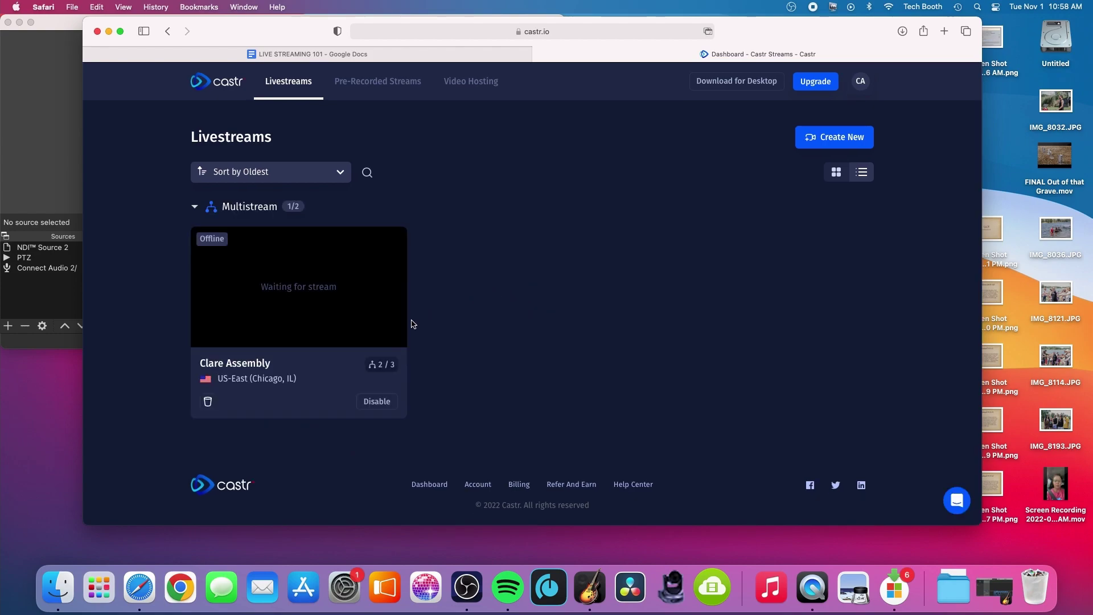
click(313, 364)
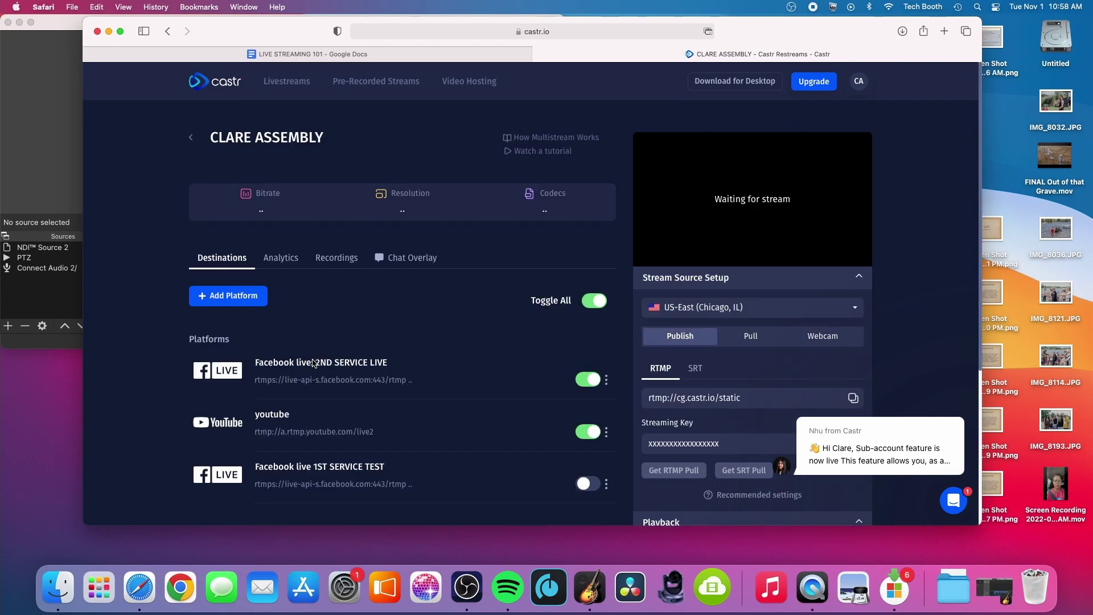
scroll(421, 284, down, 2)
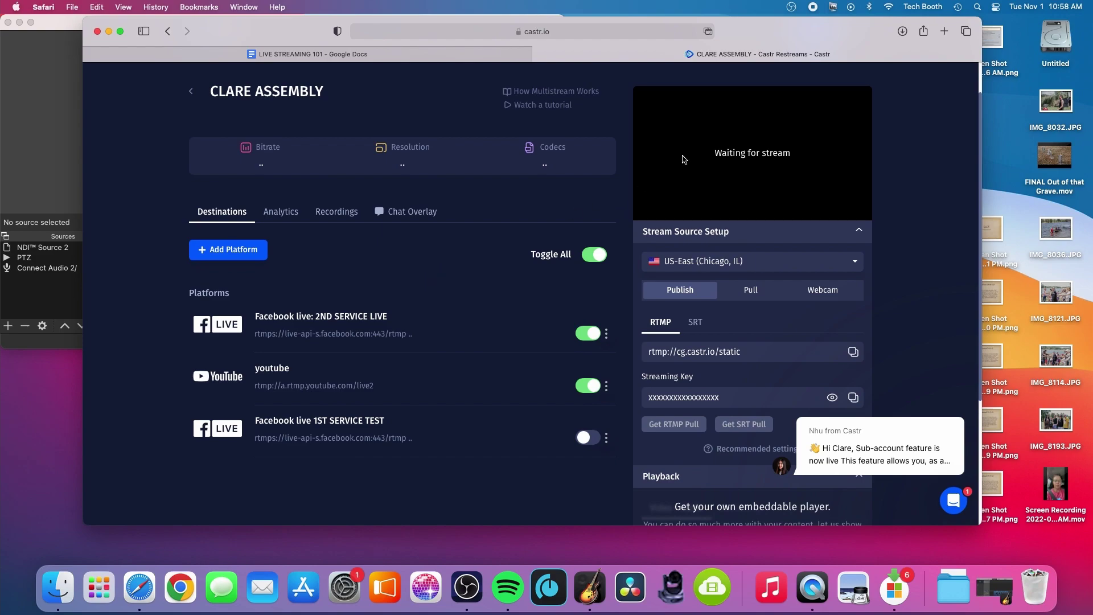
Go to facebook.com in a new tab and start a live video for Clare Assembly of God
click(945, 32)
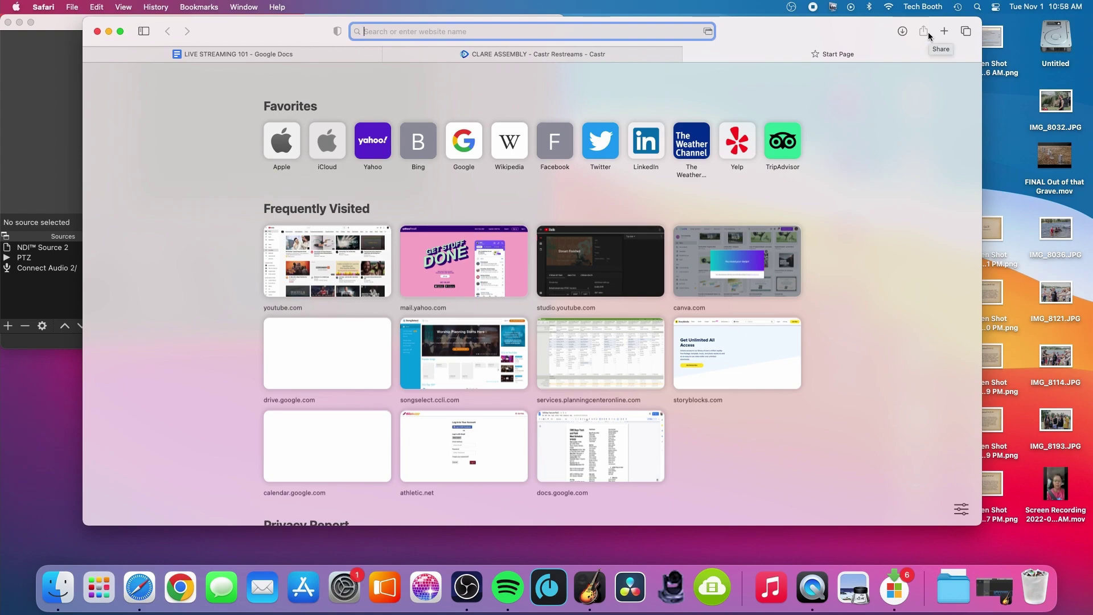
text(facebook.com — Facebook)
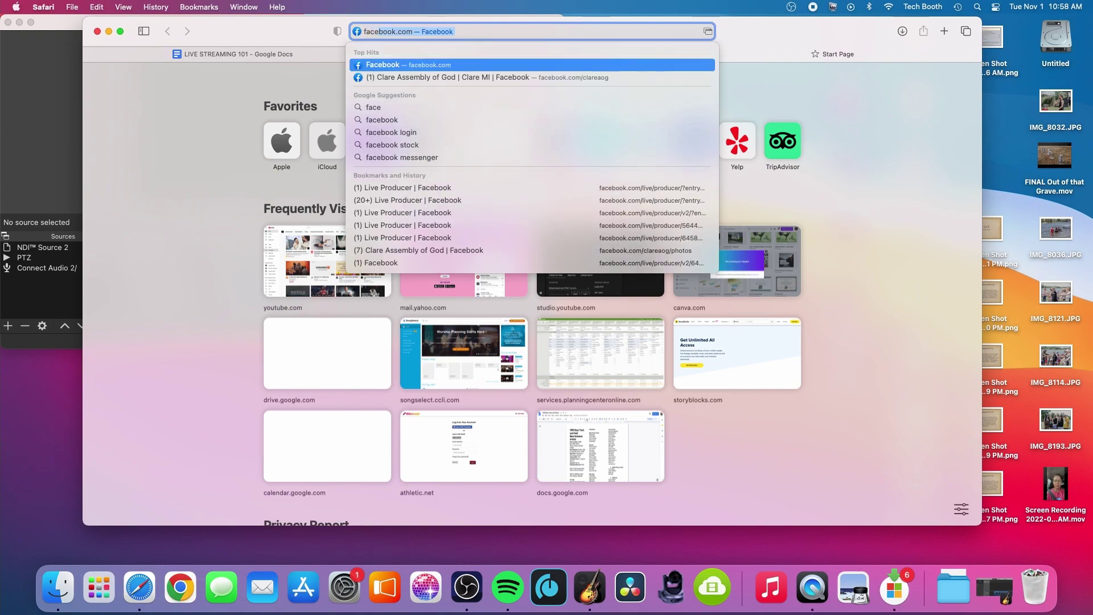
key(Return)
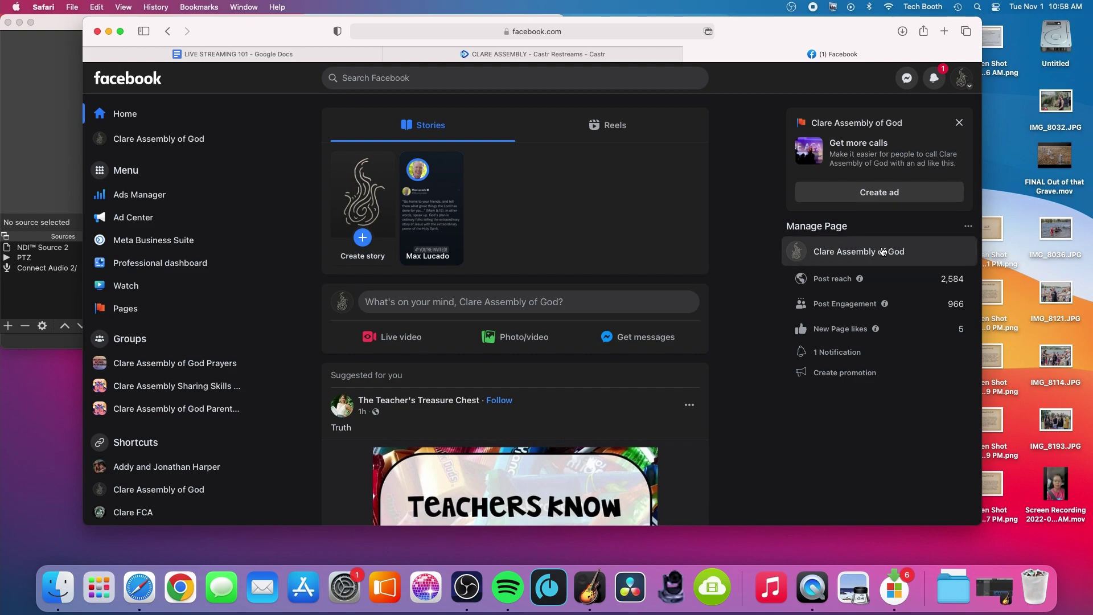
click(851, 256)
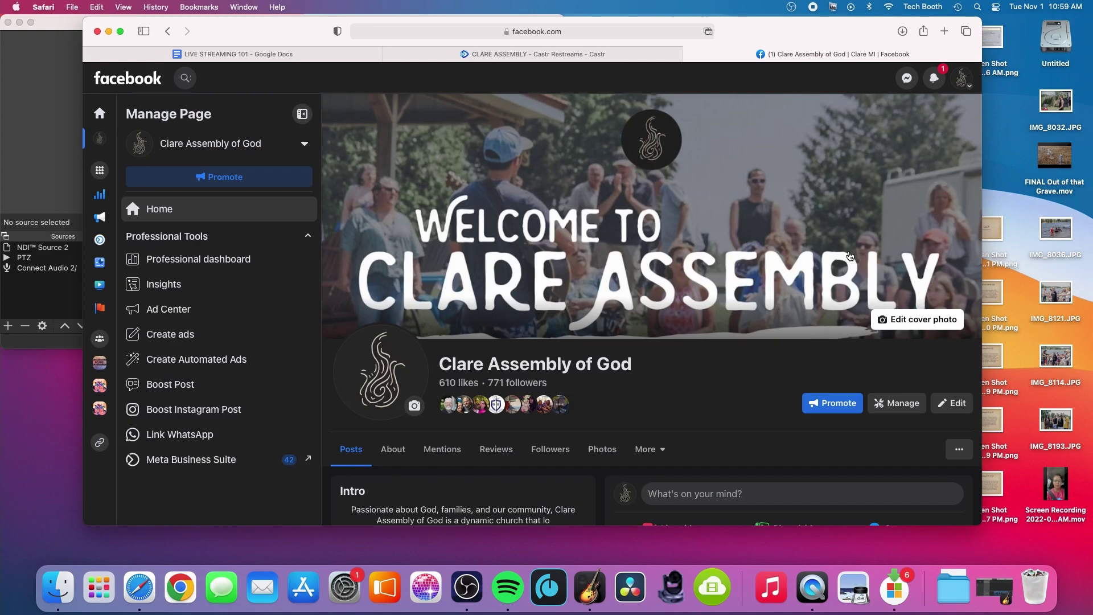
scroll(710, 318, down, 10)
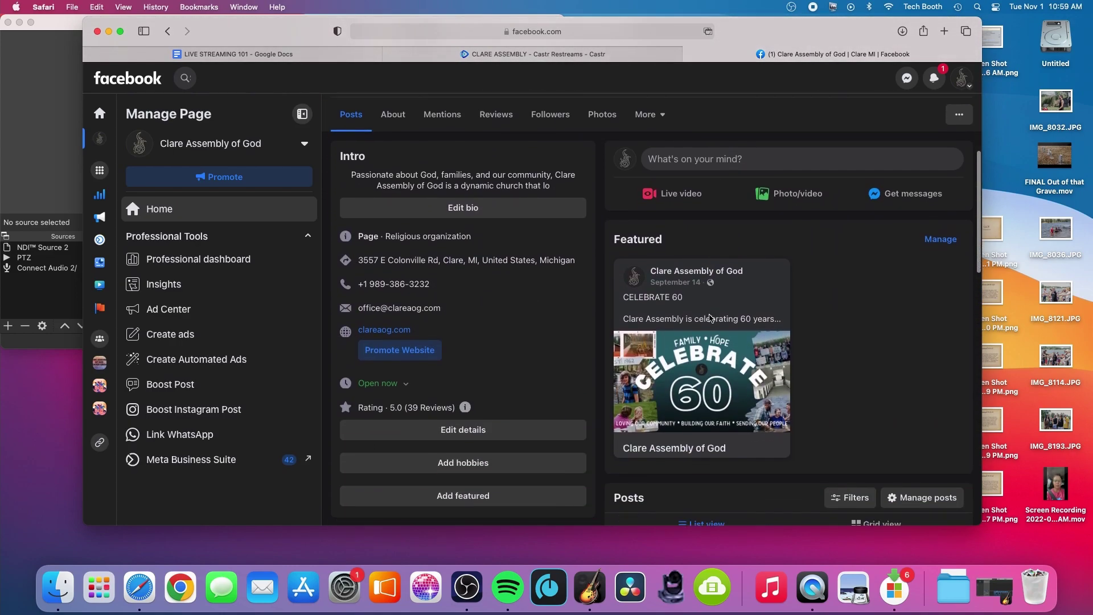
scroll(710, 317, down, 4)
scroll(710, 318, up, 7)
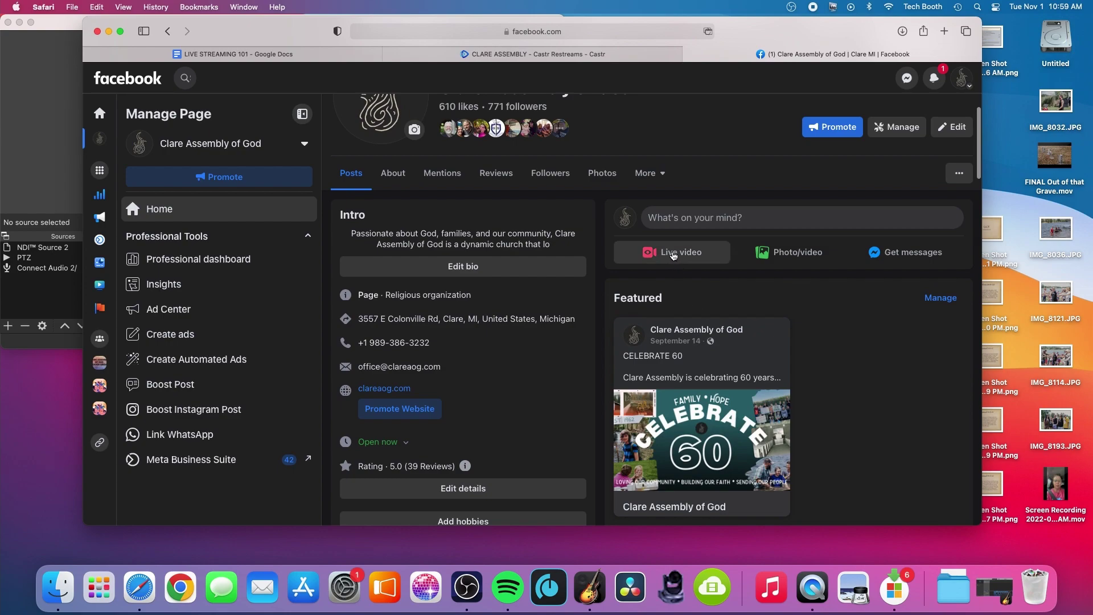
click(689, 254)
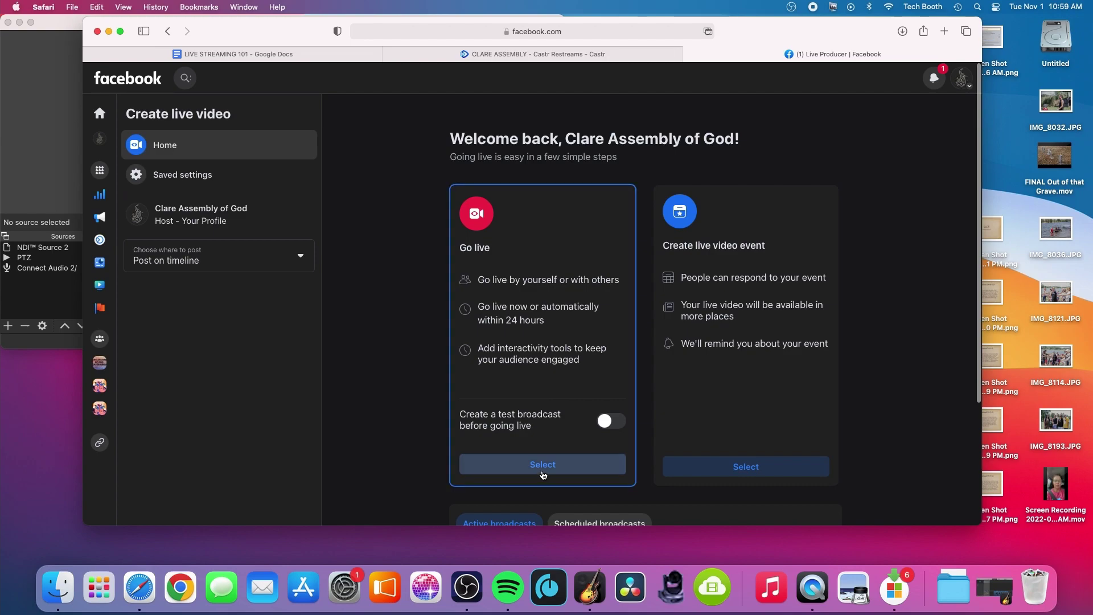
Choose Go live with streaming software, copy the Facebook stream key, and return to Castr
click(539, 466)
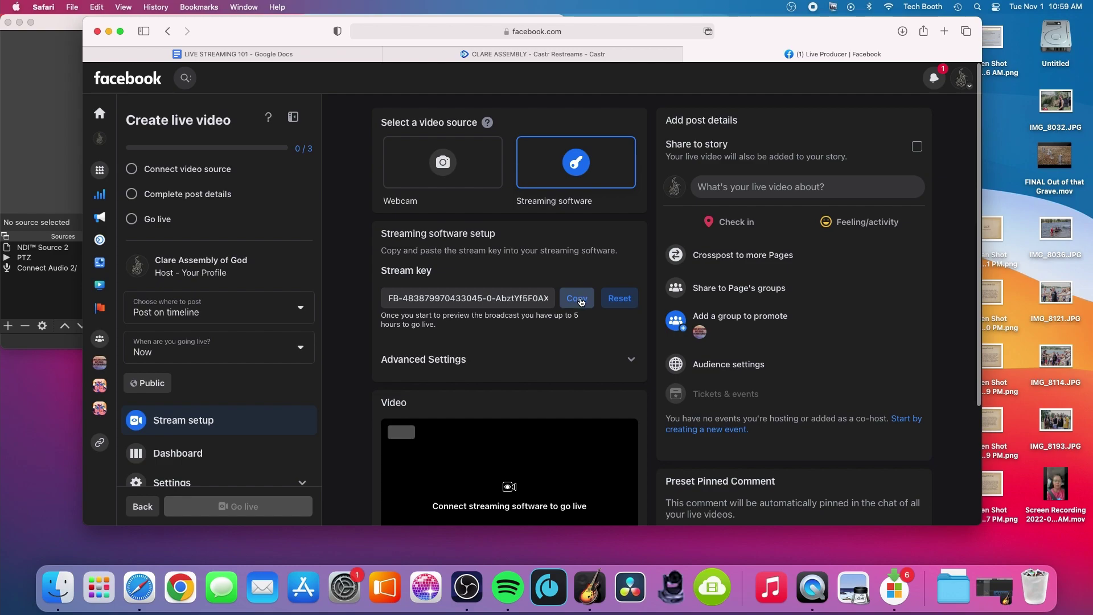
click(580, 302)
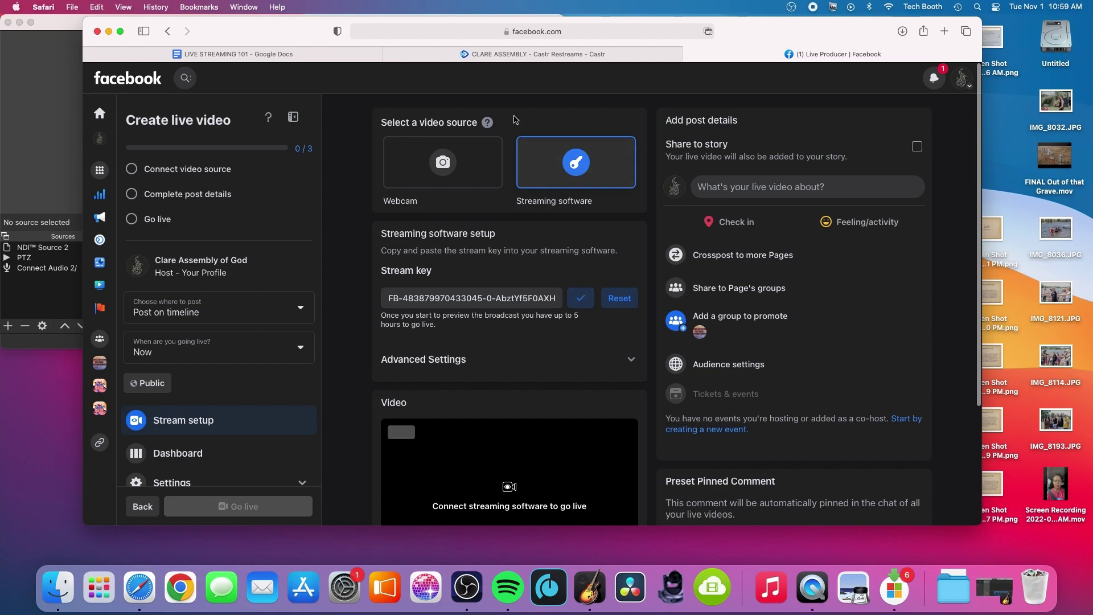
click(506, 54)
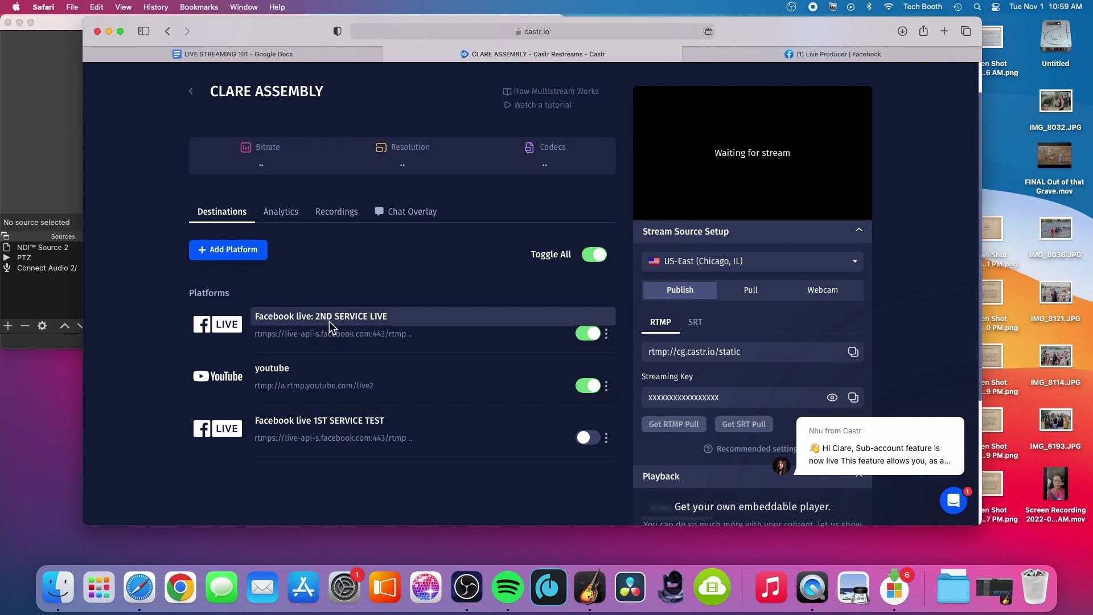
Edit Castr's 2ND SERVICE LIVE destination, paste the Facebook stream key over the old one, and save
click(607, 338)
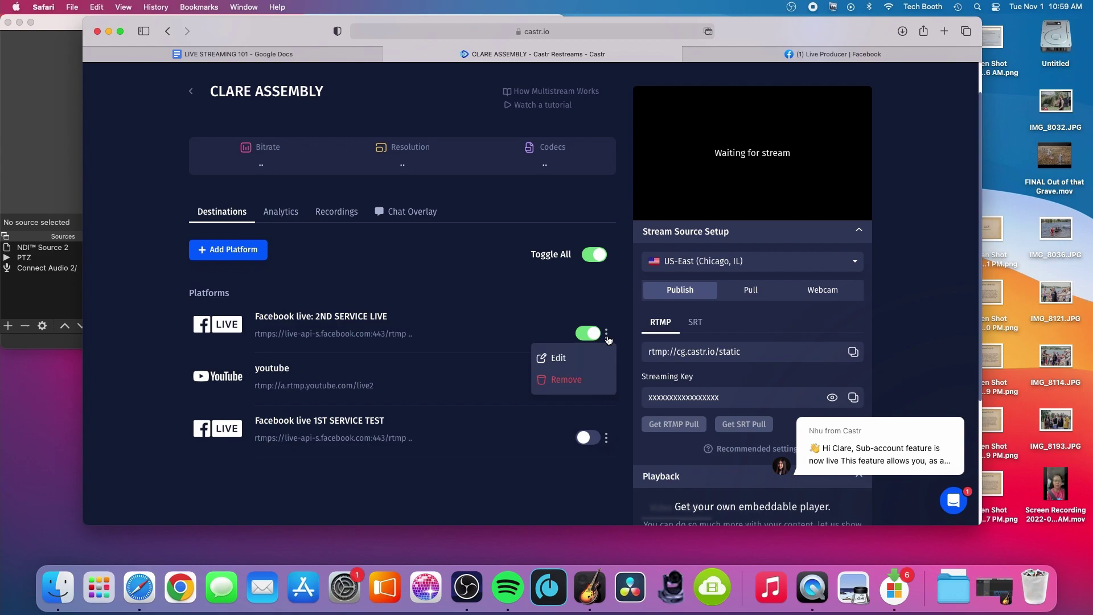
click(561, 356)
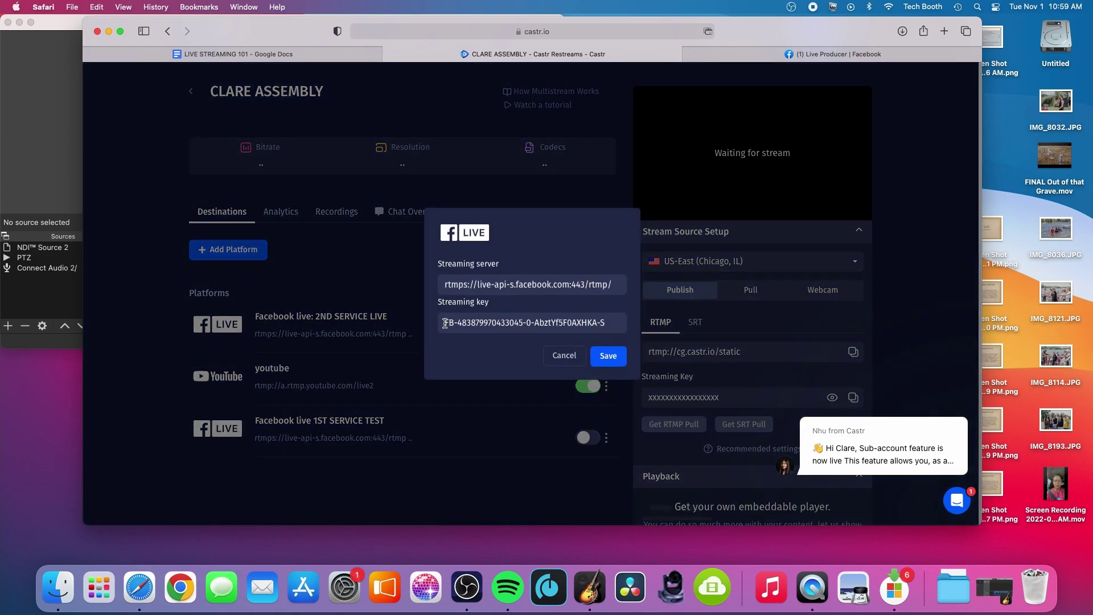
drag(447, 322, 614, 323)
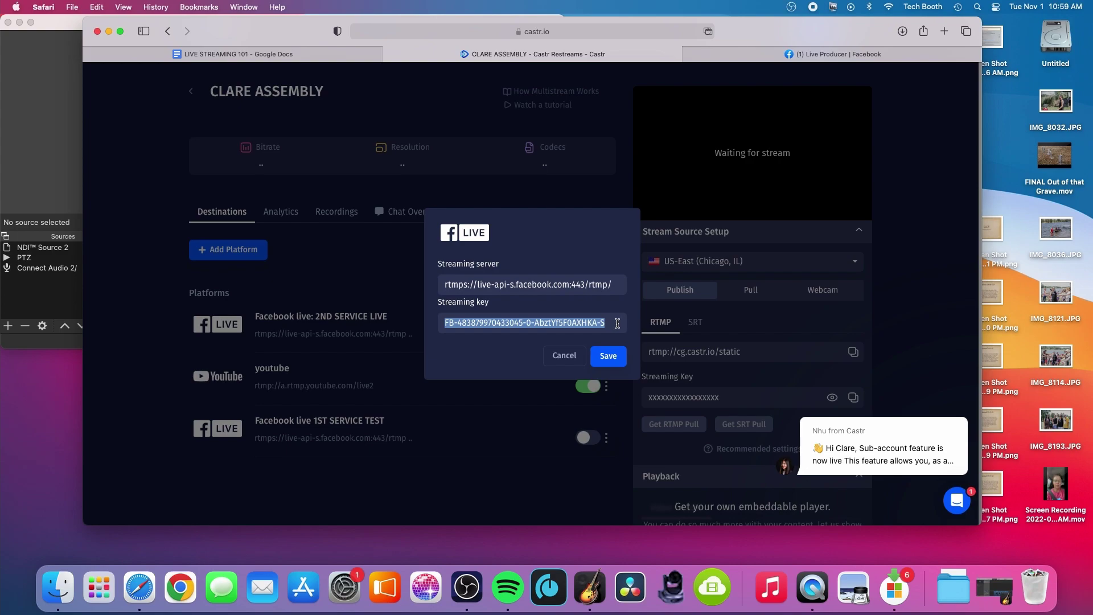
key(super+c)
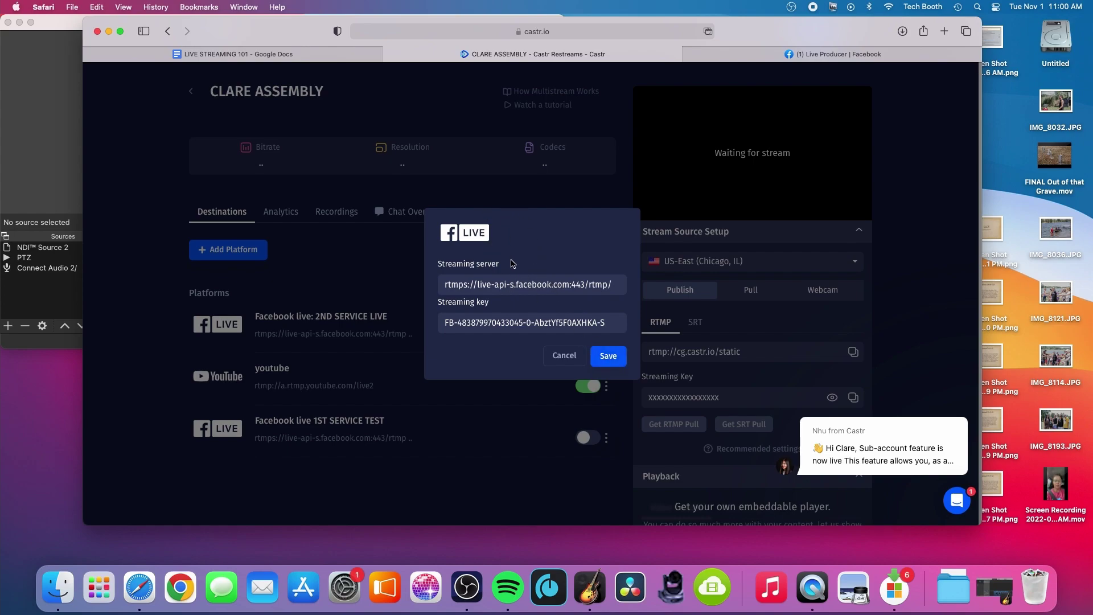
click(614, 360)
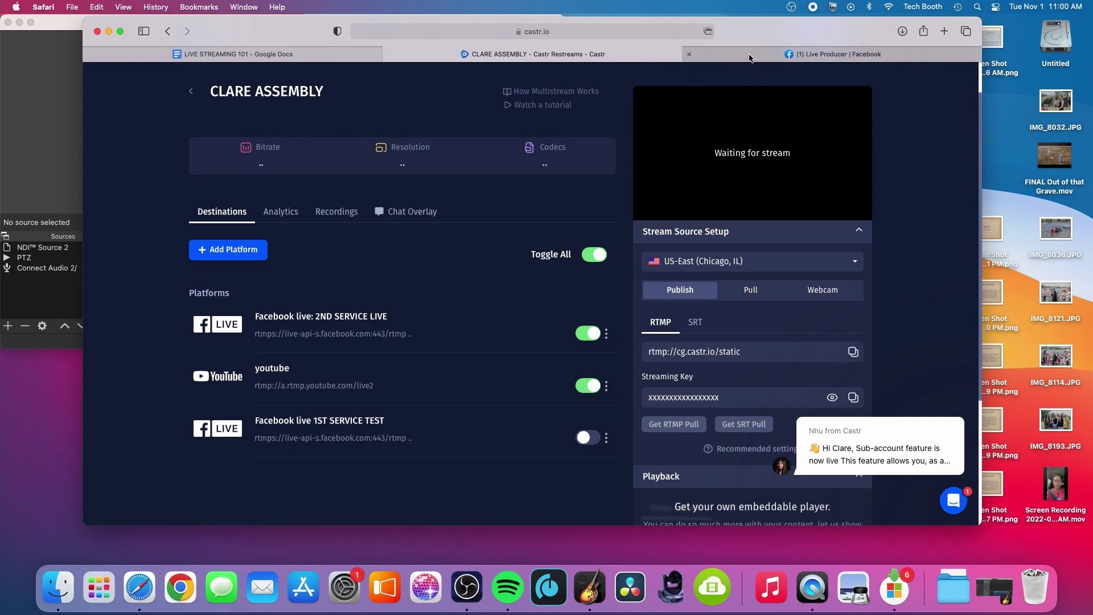
Title the Facebook live video '"Freedom to Worship" | Freedom | October 30, 2022'
click(707, 54)
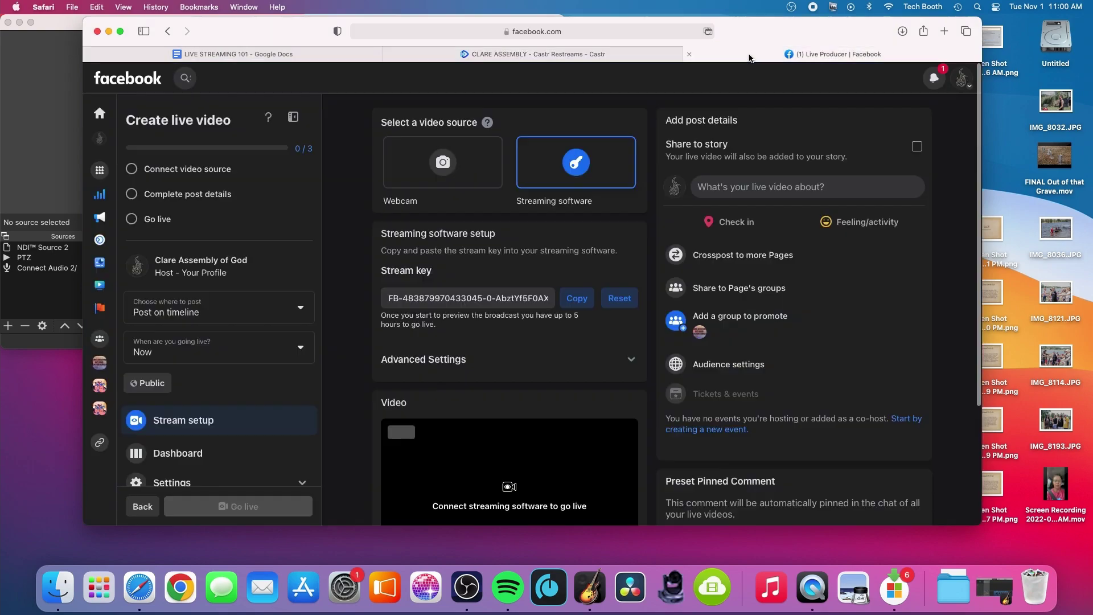
click(735, 192)
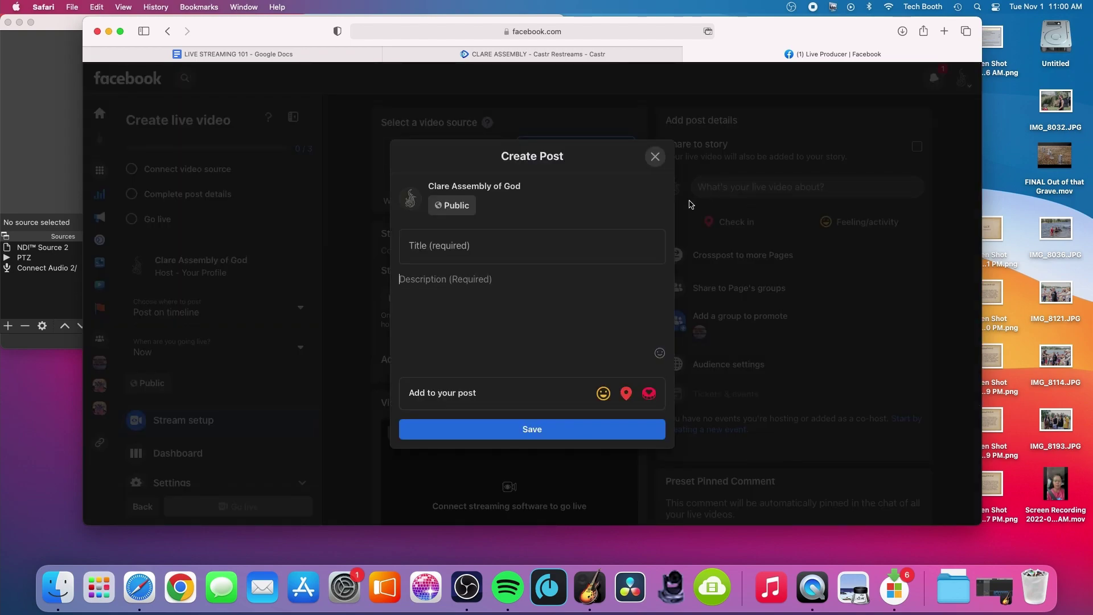
click(501, 250)
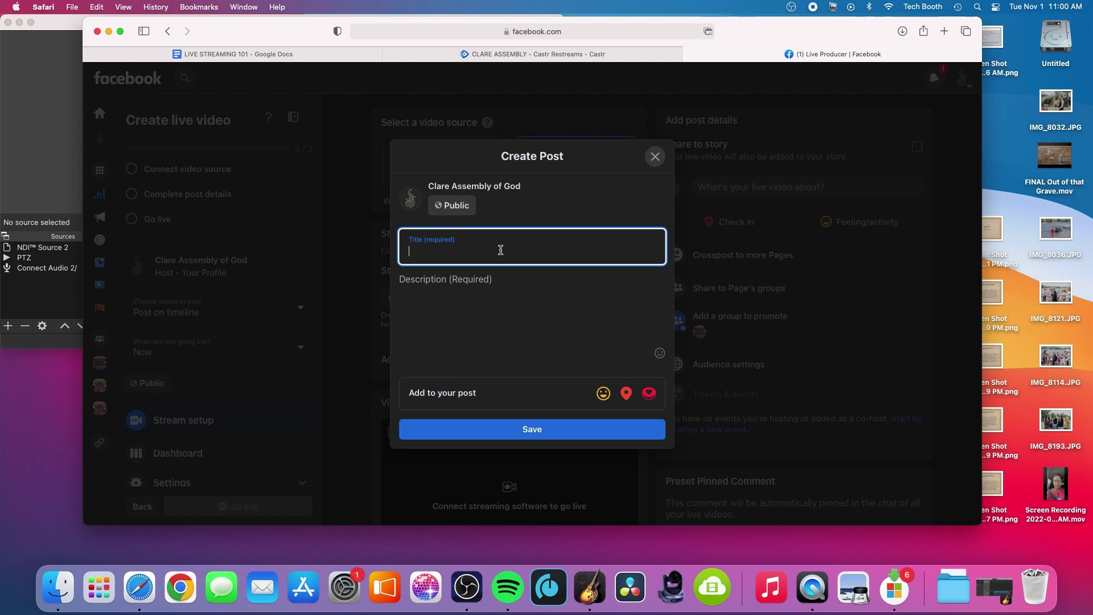
text(")
text(Freedom to Worship)
key(BackSpace)
text(" |)
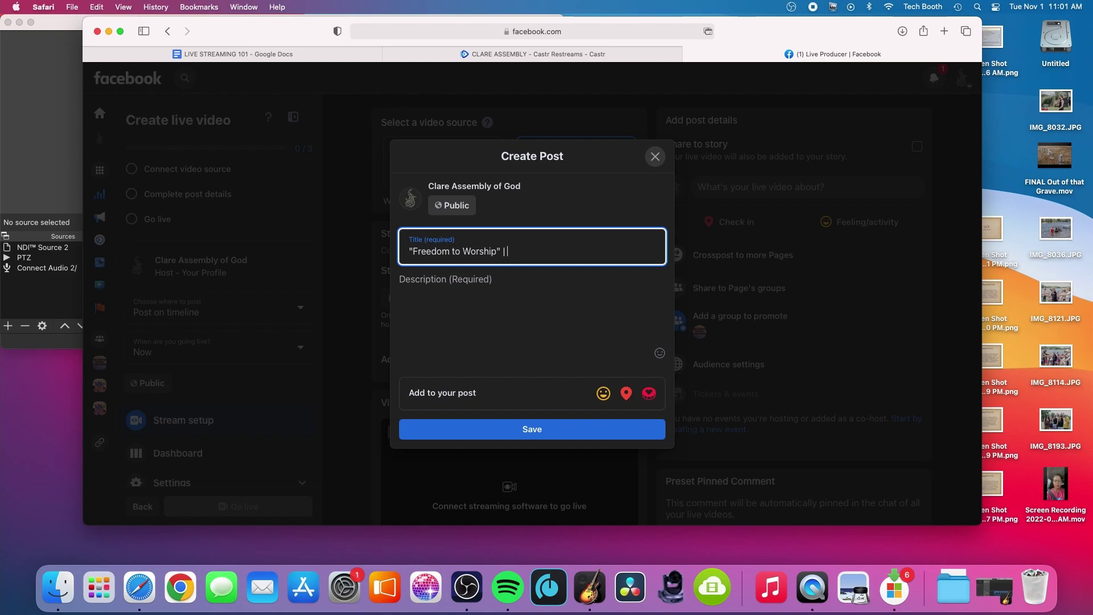
text(reedom | October 30, 2022)
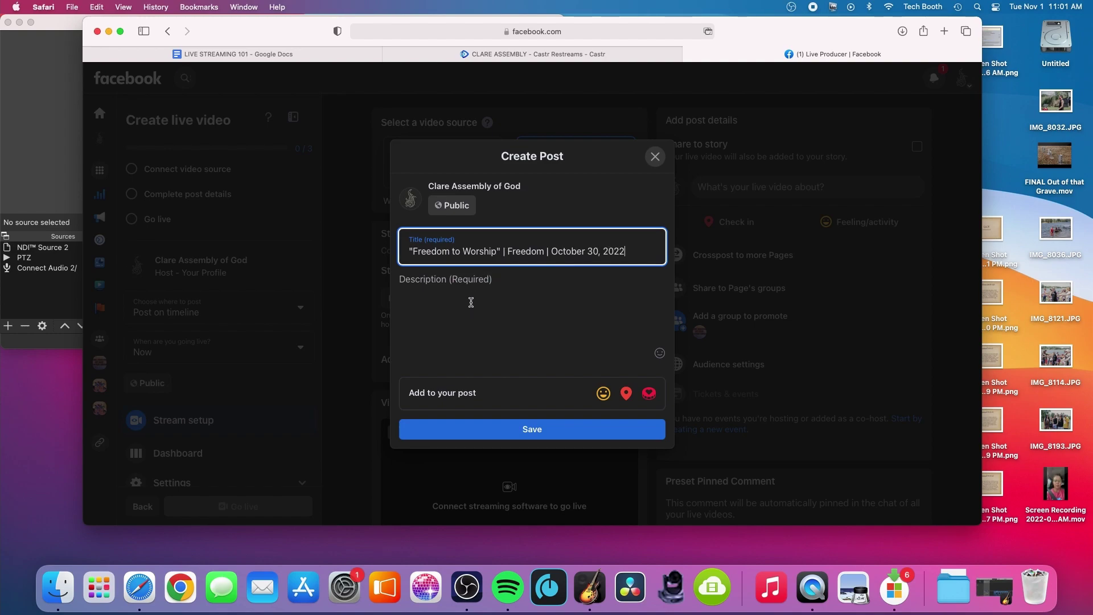
Add a welcome description inviting viewers to gather, worship Jesus and hear the message, then save
click(474, 288)
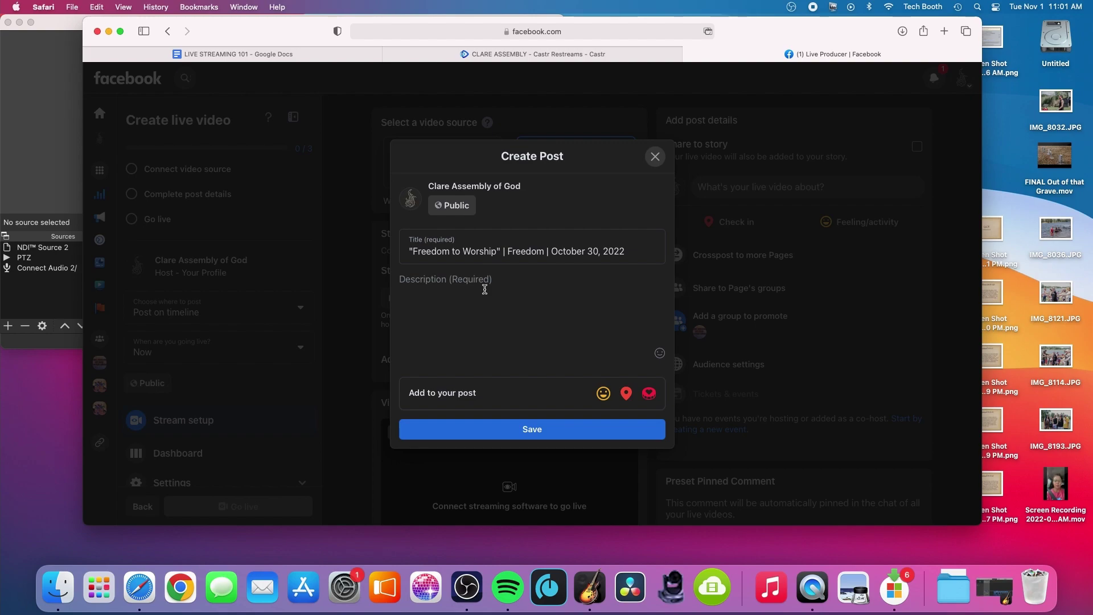
text(Good morning, Church! Join us LIVE as we worship)
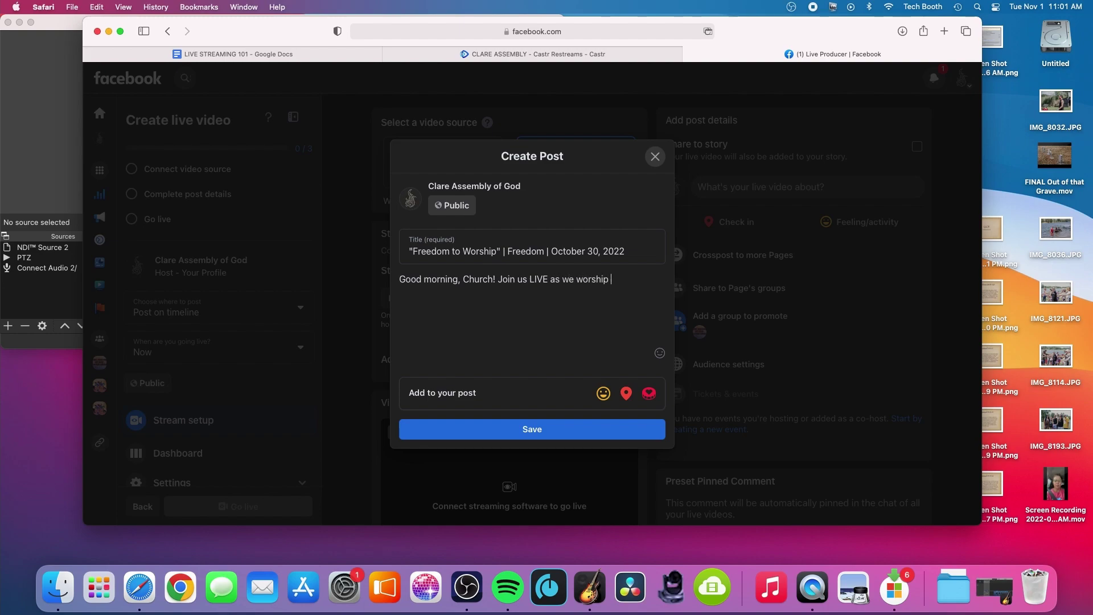
text(sus together and)
key(BackSpace)
key(BackSpace)
key(BackSpace)
key(BackSpace)
key(BackSpace)
key(BackSpace)
key(BackSpace)
key(BackSpace)
key(BackSpace)
key(BackSpace)
key(BackSpace)
key(BackSpace)
key(BackSpace)
key(BackSpace)
key(BackSpace)
key(BackSpace)
key(BackSpace)
key(BackSpace)
key(BackSpace)
key(BackSpace)
key(BackSpace)
key(BackSpace)
key(BackSpace)
key(BackSpace)
key(BackSpace)
text(gather together, worship)
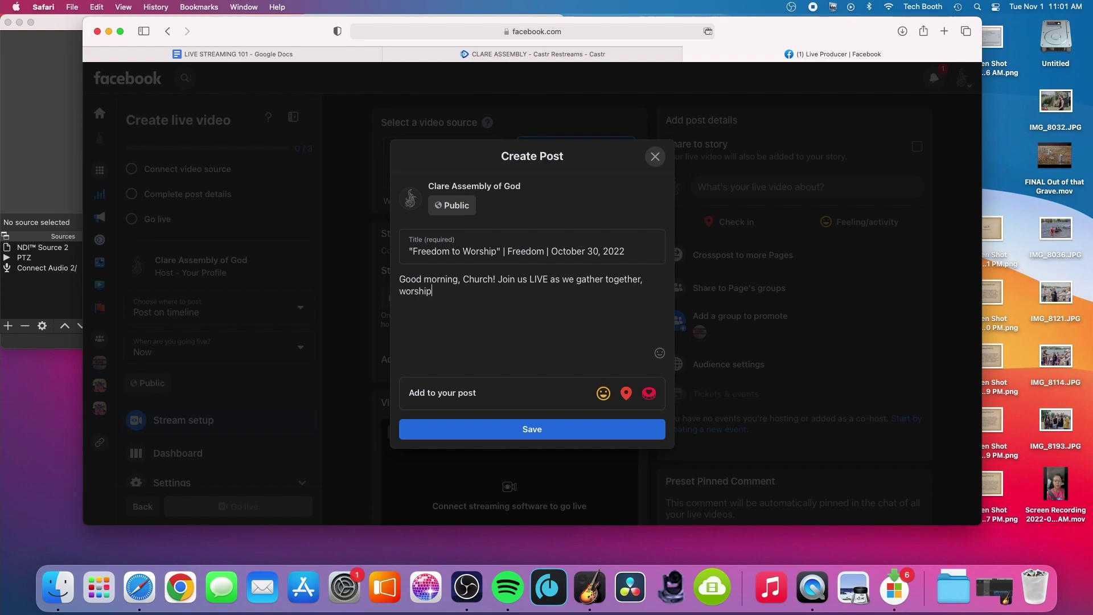
text( Jesus, and hear an encou)
text(raging message from Pastor Sco)
text(tt. )
text(For more info, )
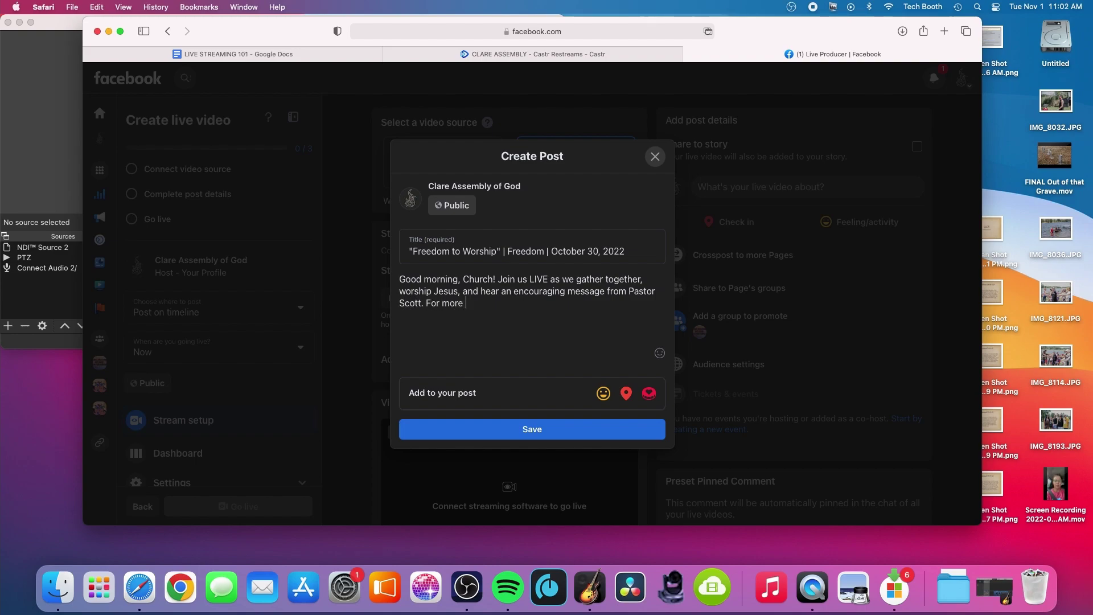
text(visit clareaog.com)
click(533, 438)
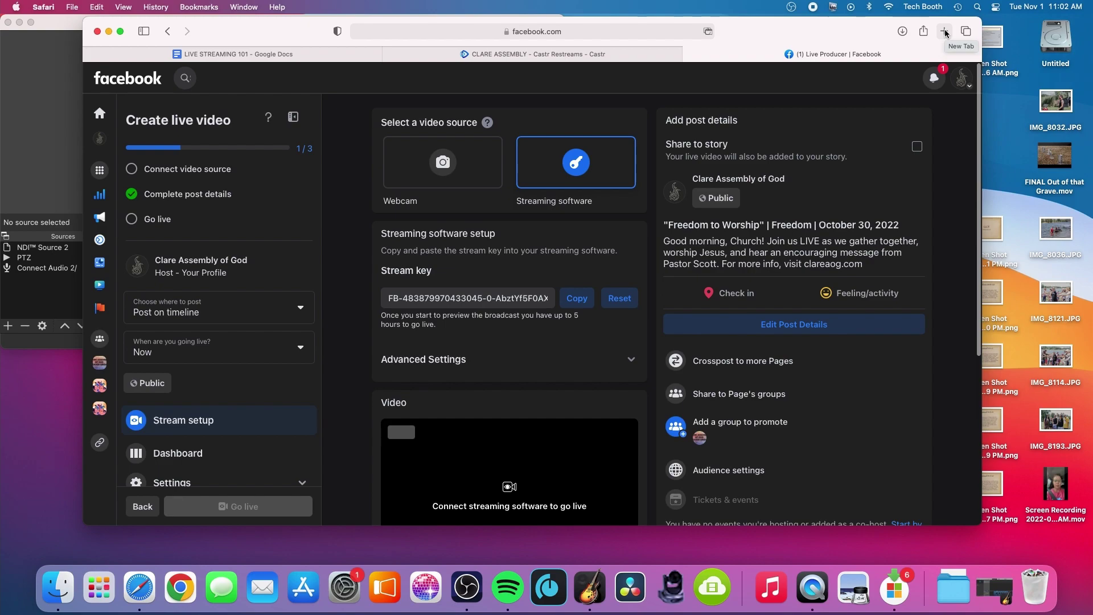
click(261, 55)
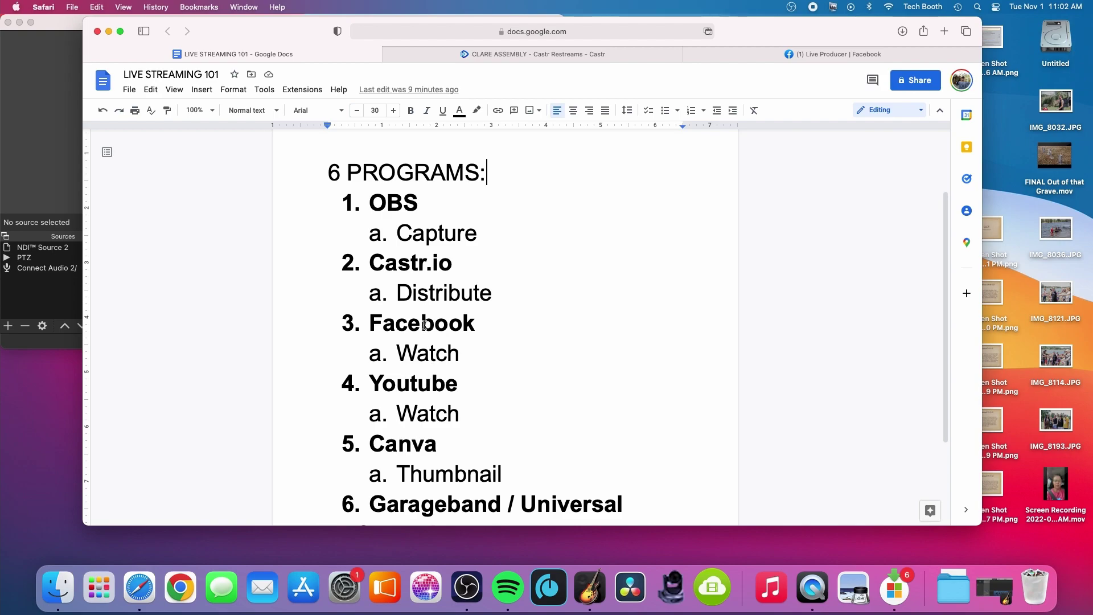
click(832, 54)
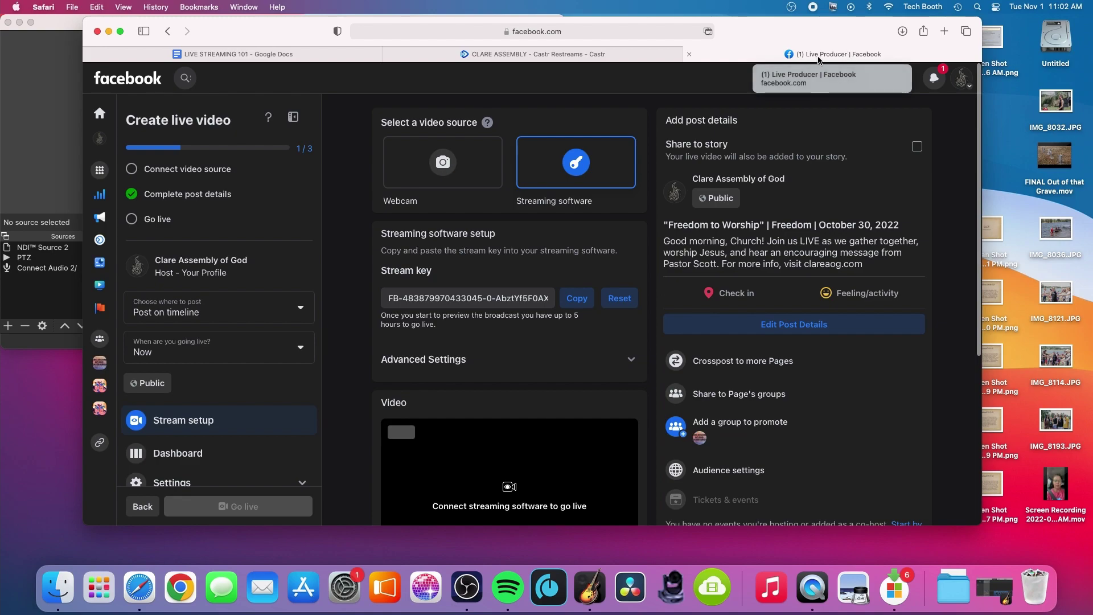
Go to youtube.com in a new tab and open YouTube Studio's Go live page
click(944, 31)
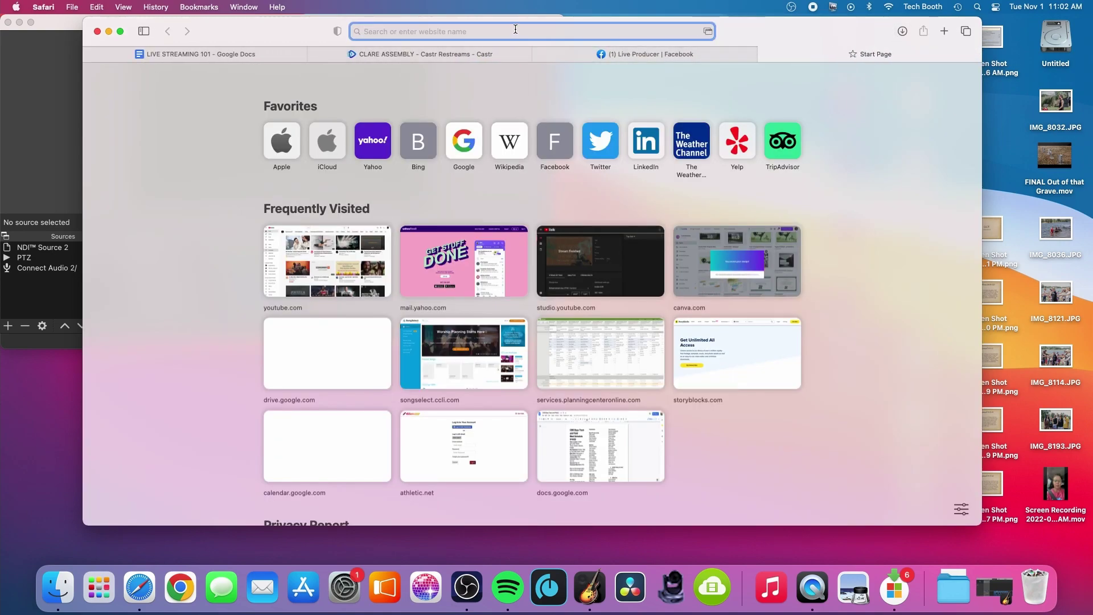
text(you)
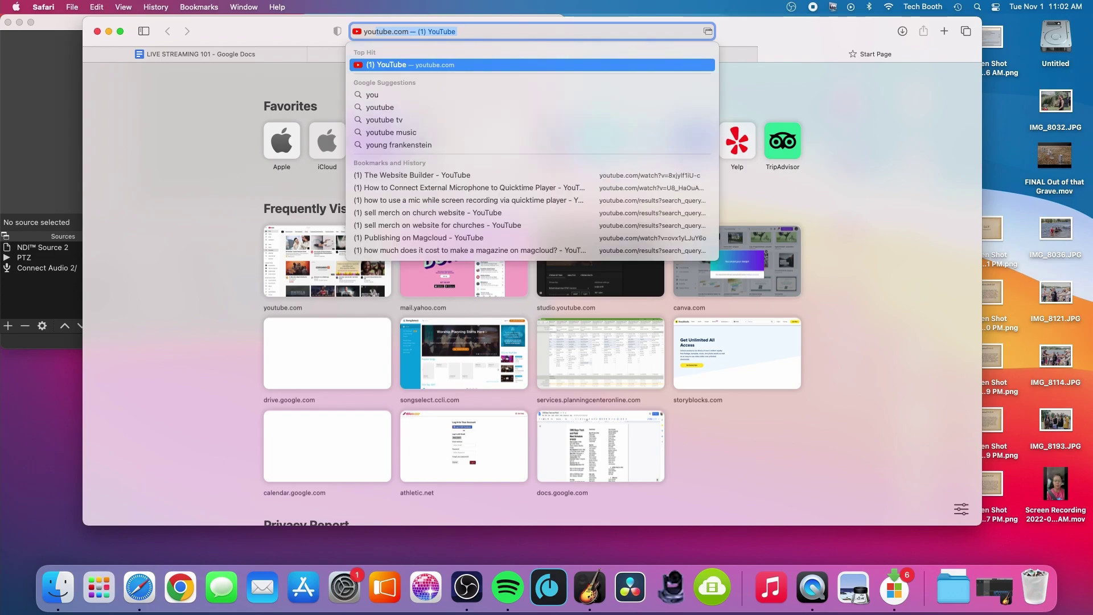
key(Return)
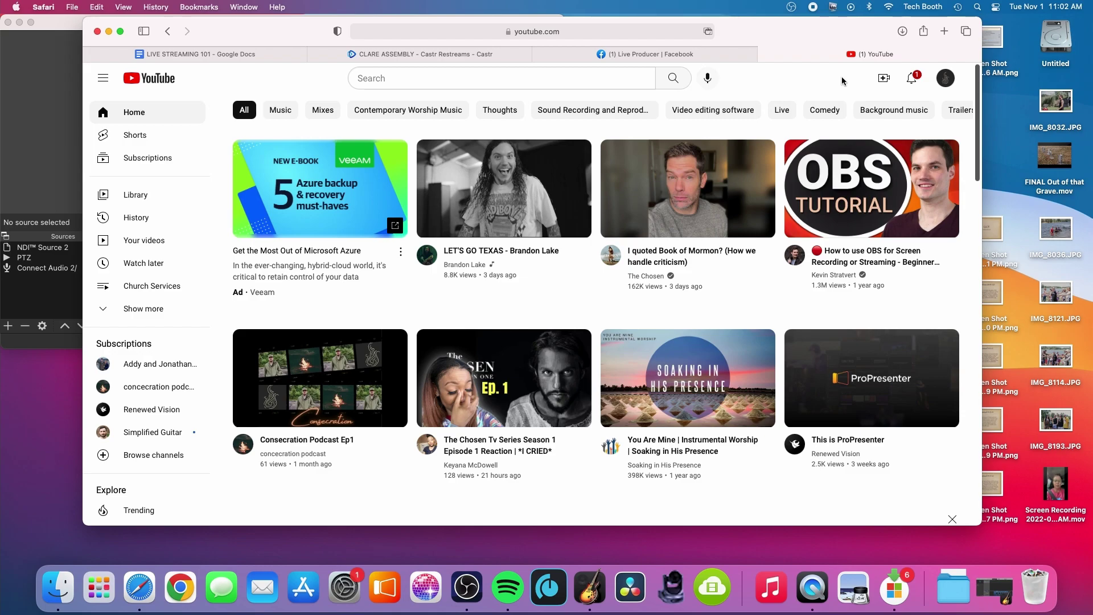
click(886, 81)
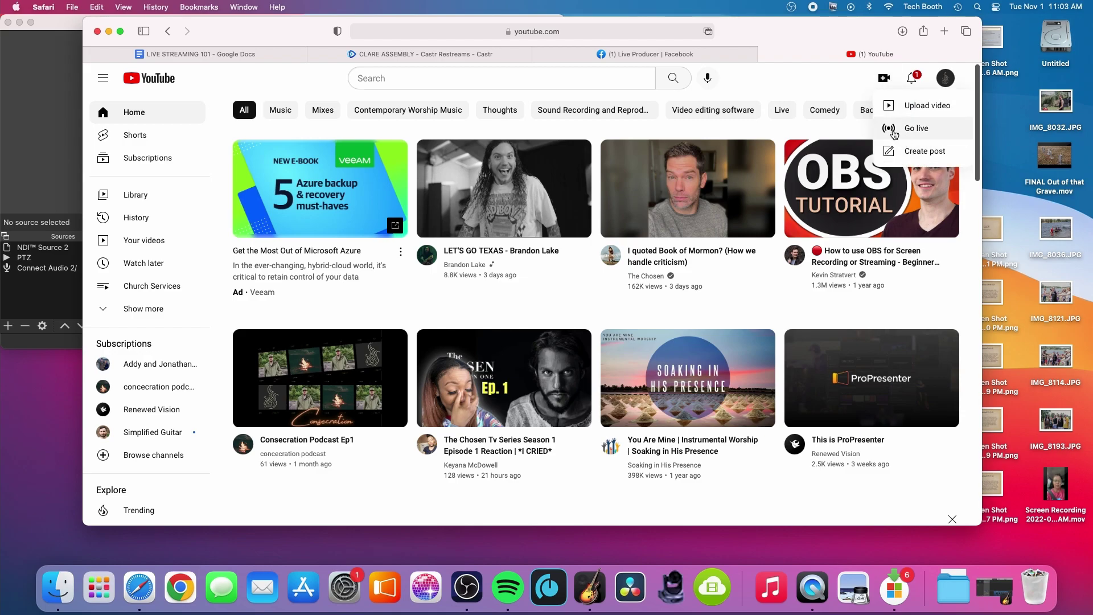
click(893, 132)
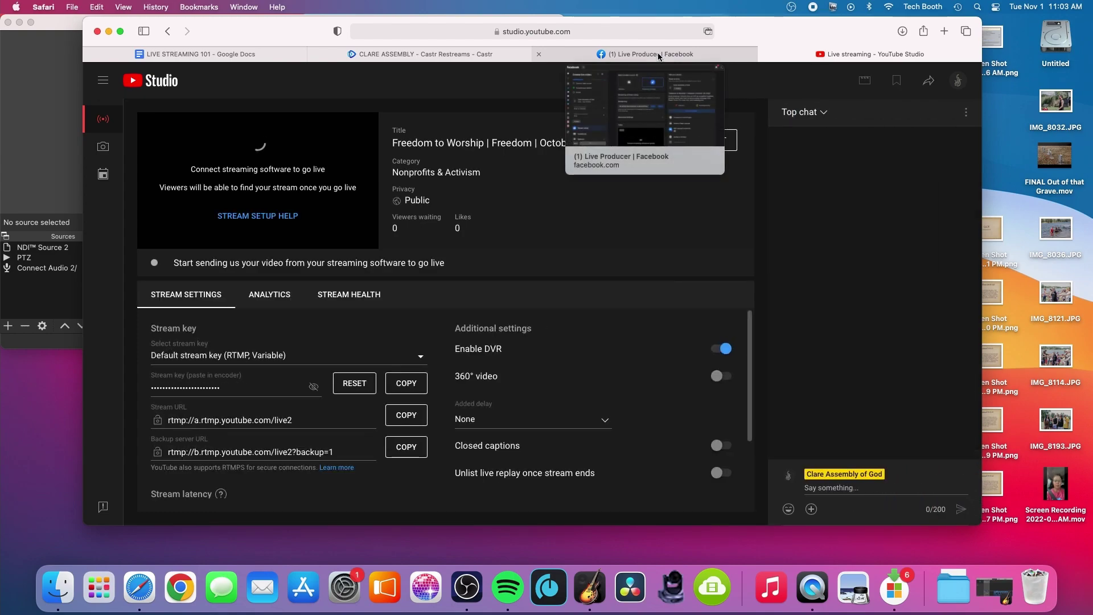
In Facebook Live Producer, reopen the post details, select the full description, and re-save
click(658, 55)
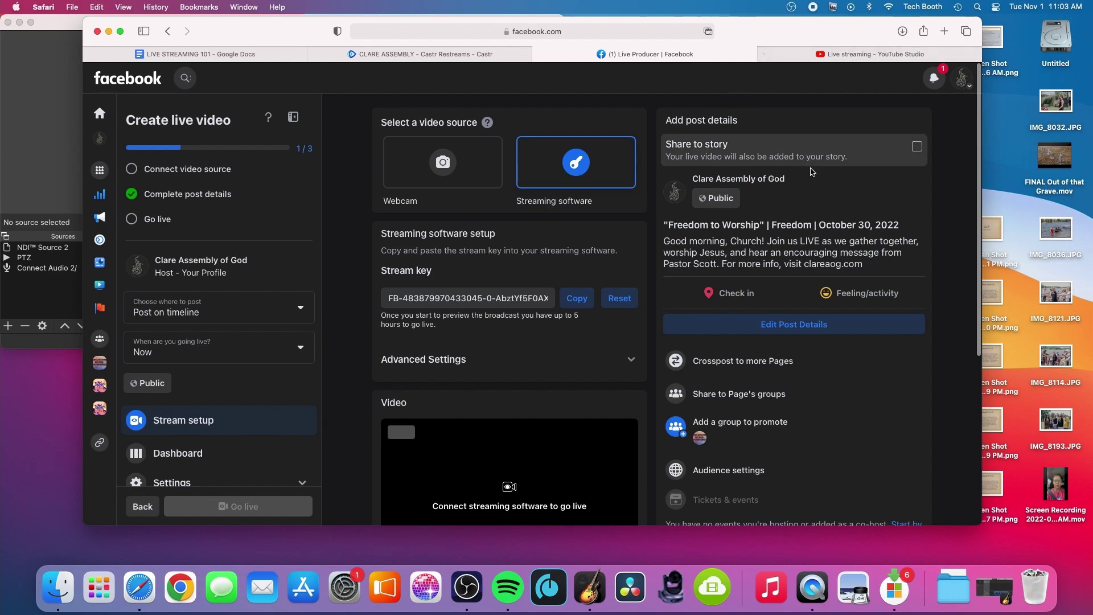
click(806, 327)
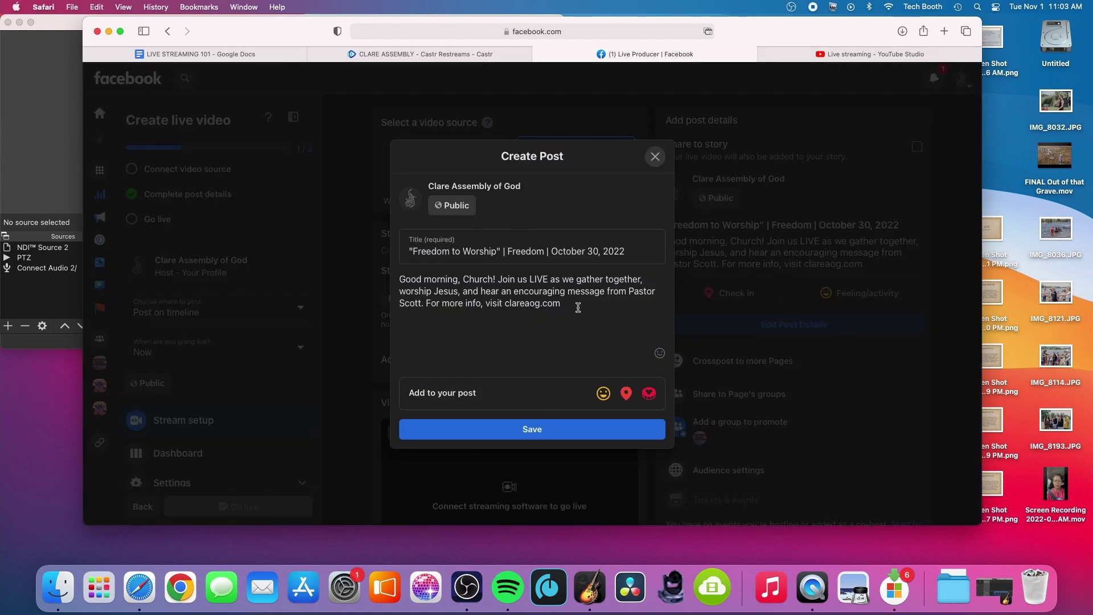
drag(576, 304, 389, 269)
key(super+c)
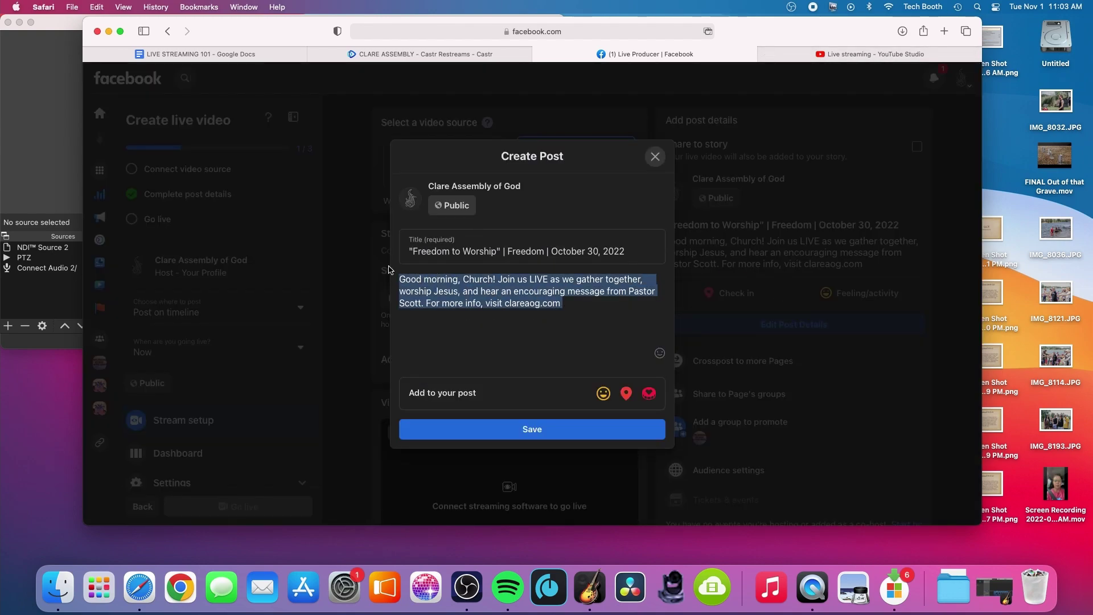
click(544, 427)
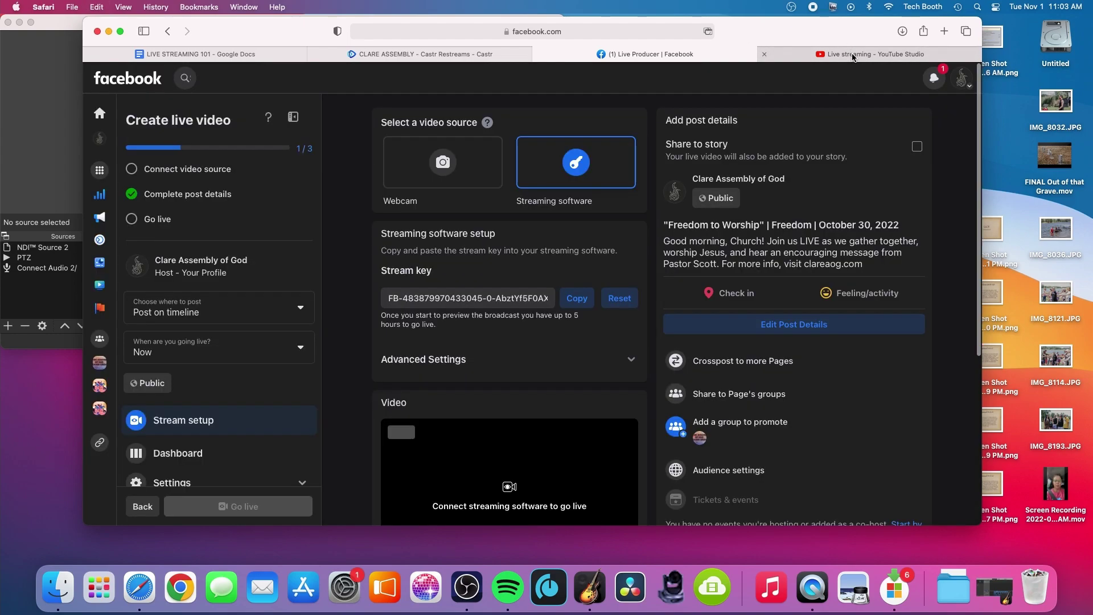
Paste the longer description into the YouTube stream and put quotes around Freedom to Worship
click(853, 55)
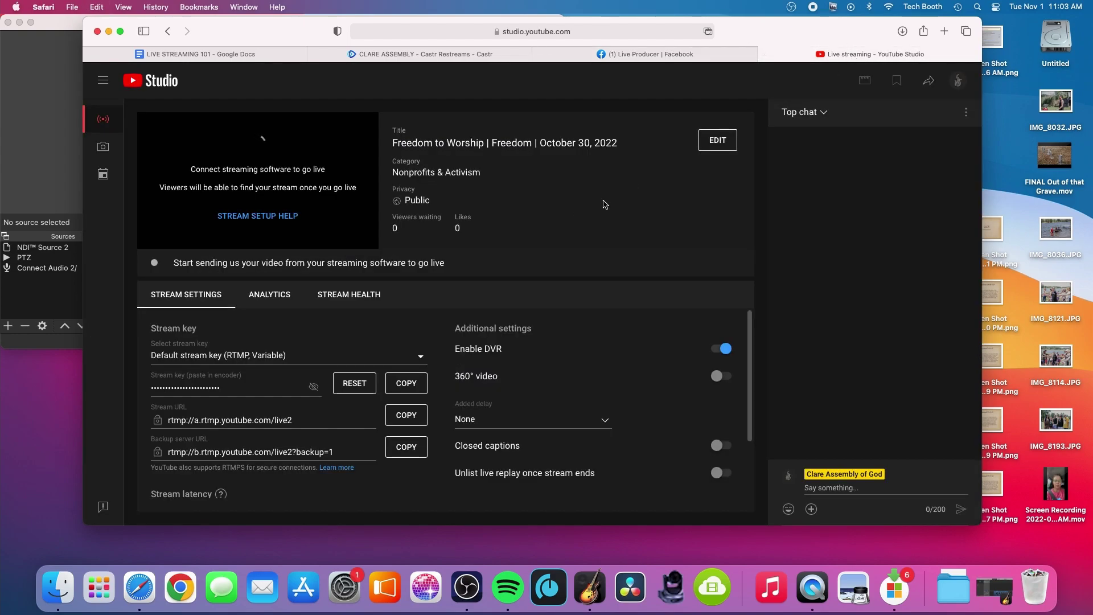
click(718, 140)
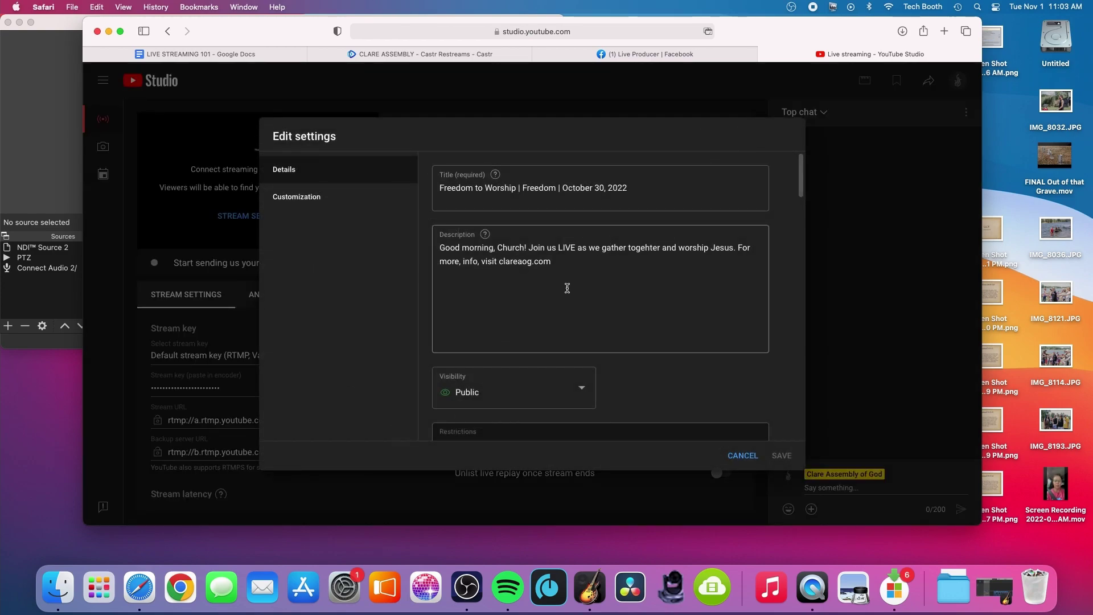
drag(570, 262, 400, 243)
right_click(501, 247)
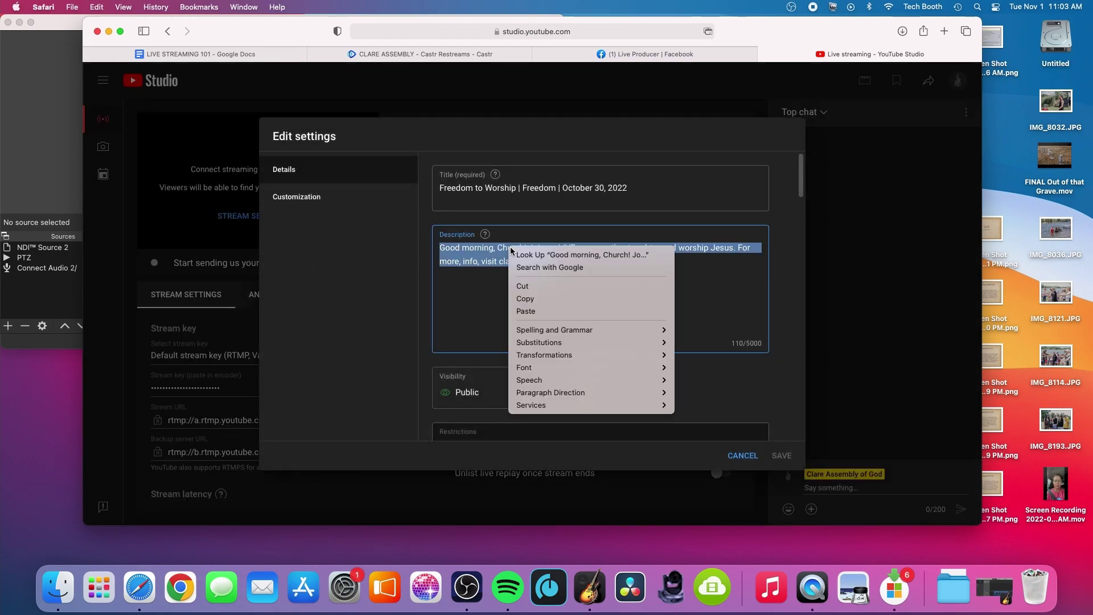
click(544, 312)
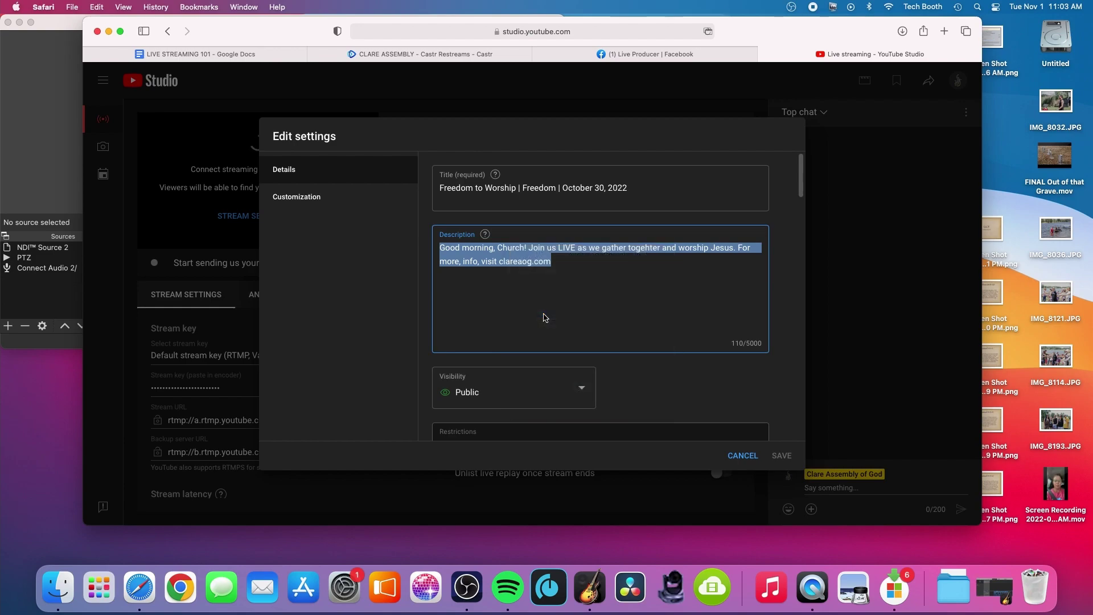
click(442, 190)
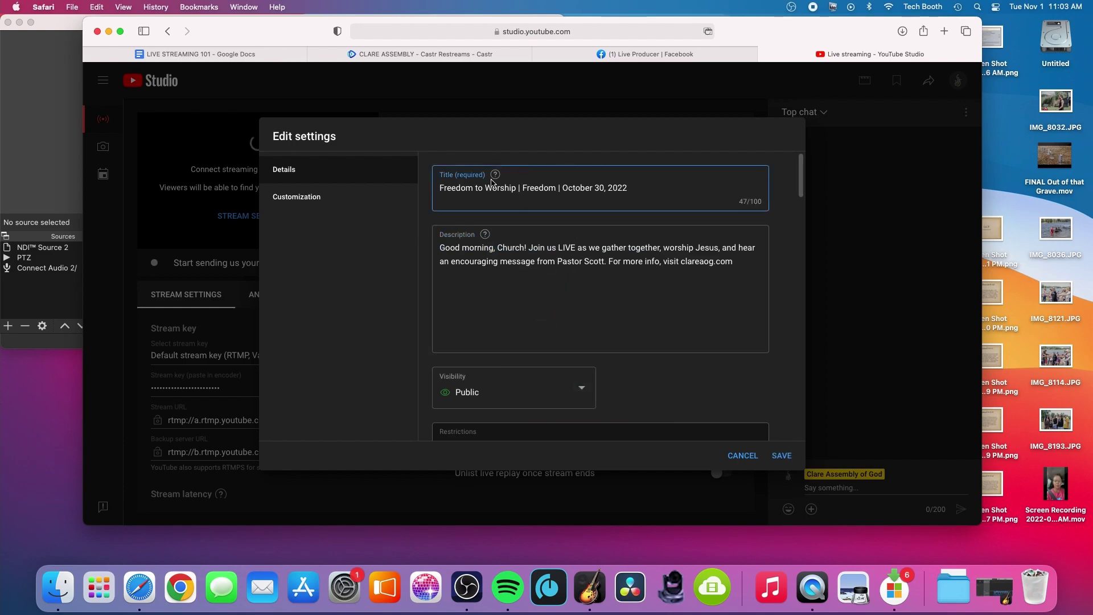
text(")
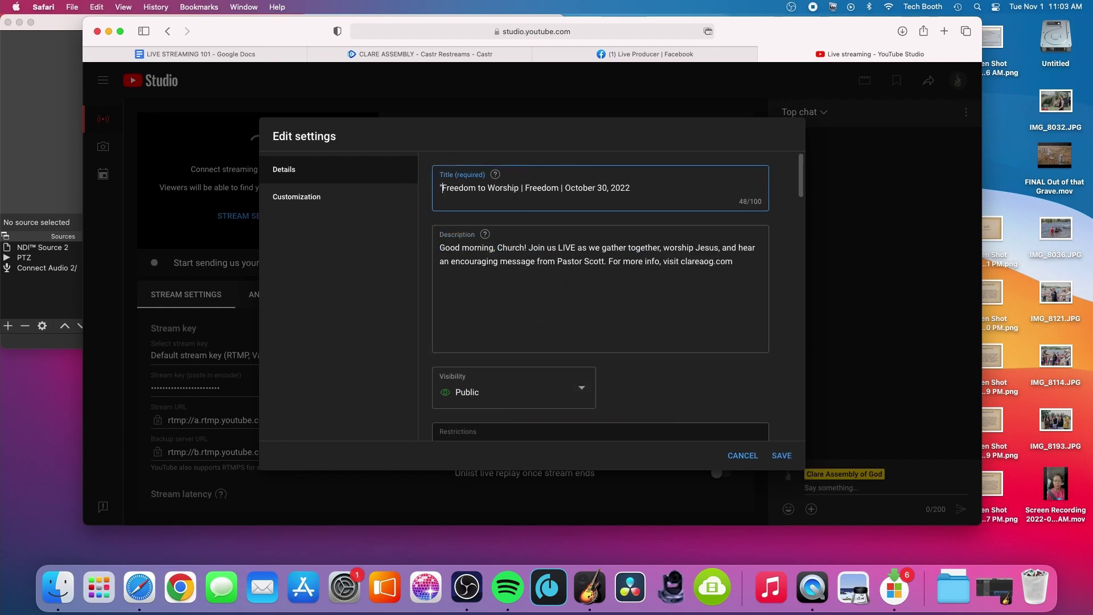
click(520, 190)
text(")
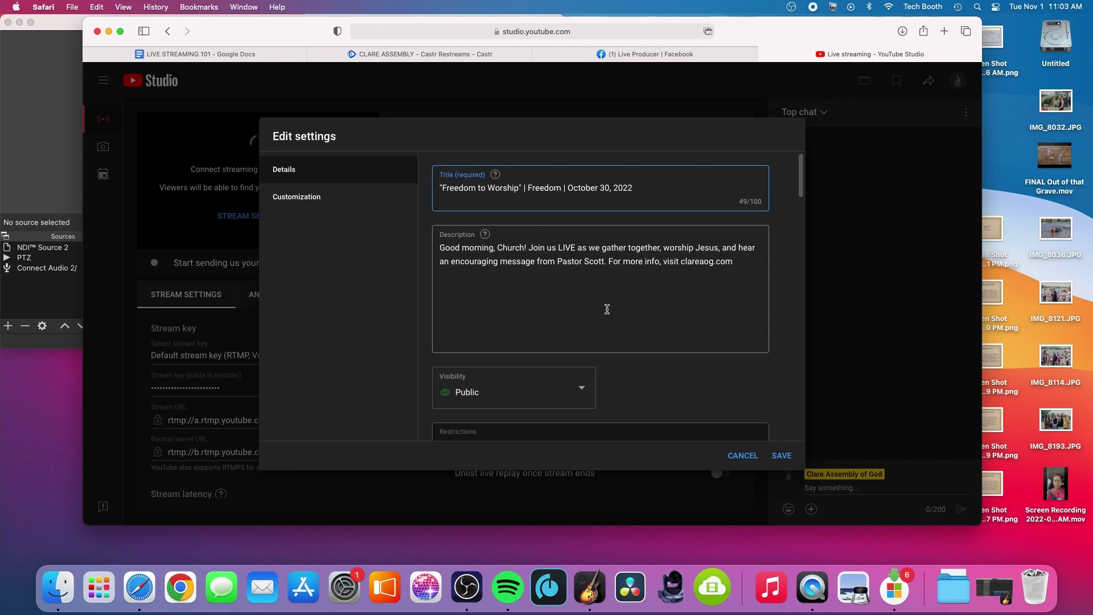
Confirm Church Services as the stream's playlist and save the edited details
scroll(607, 309, down, 5)
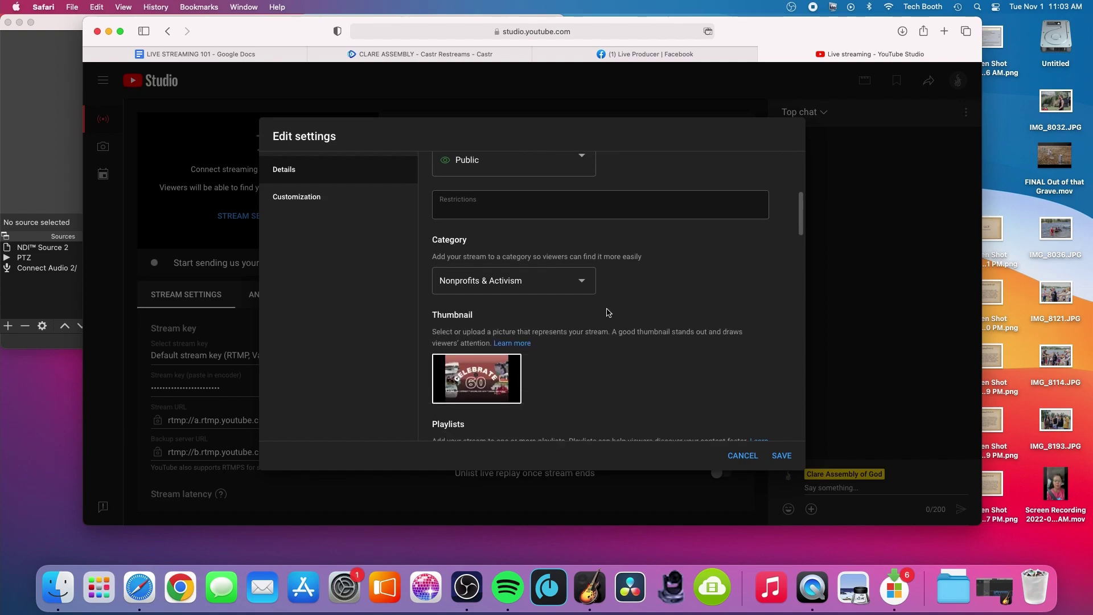
scroll(607, 312, down, 2)
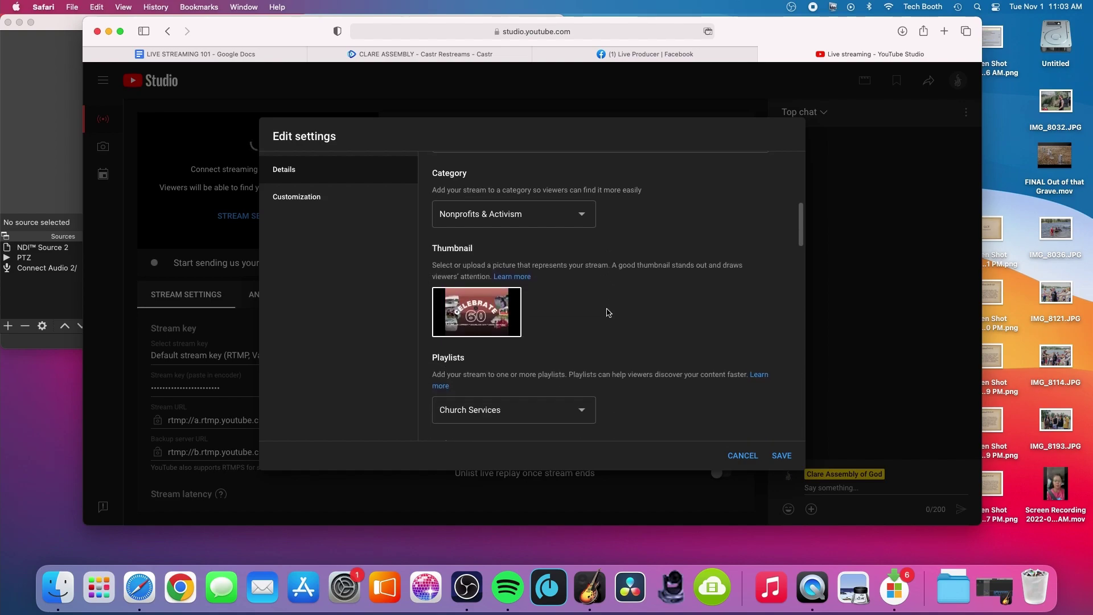
scroll(607, 313, down, 1)
scroll(607, 313, down, 2)
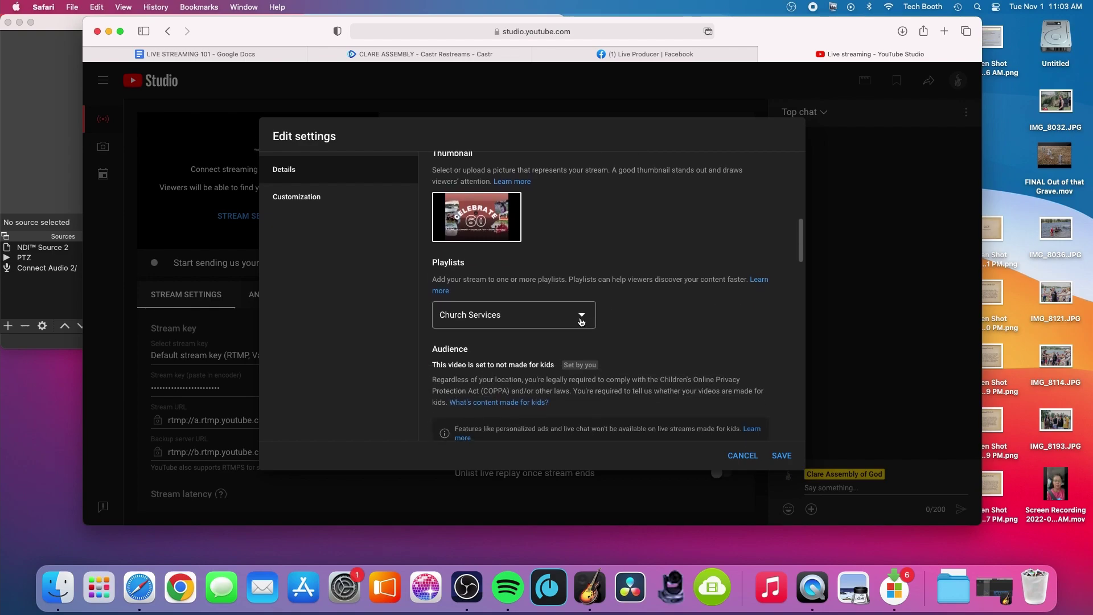
click(585, 323)
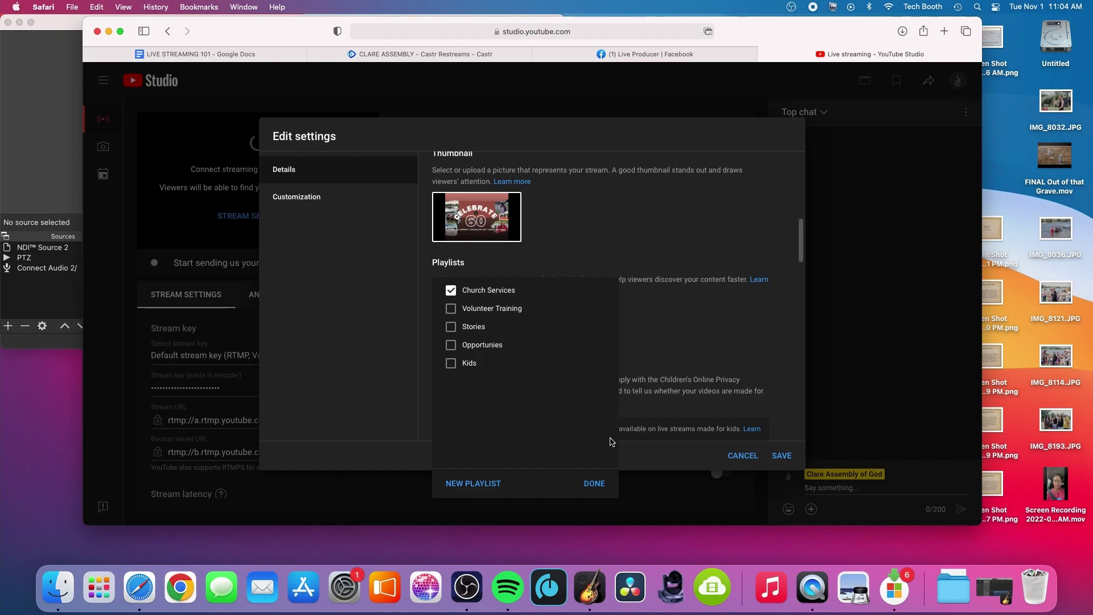
click(602, 484)
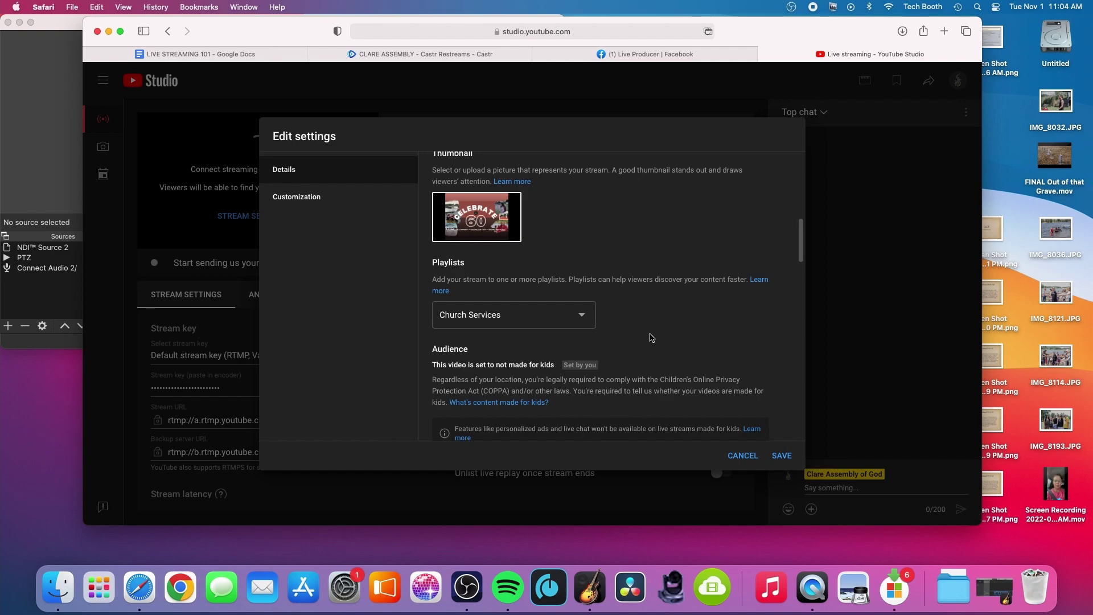
scroll(651, 340, down, 3)
scroll(651, 340, up, 2)
scroll(651, 340, up, 1)
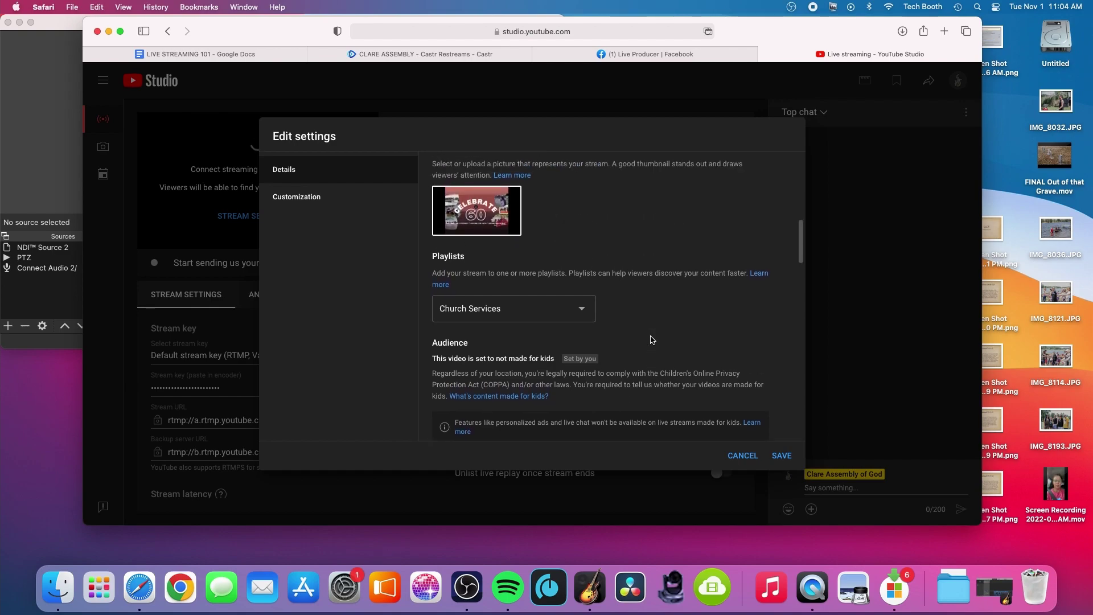
scroll(652, 340, up, 5)
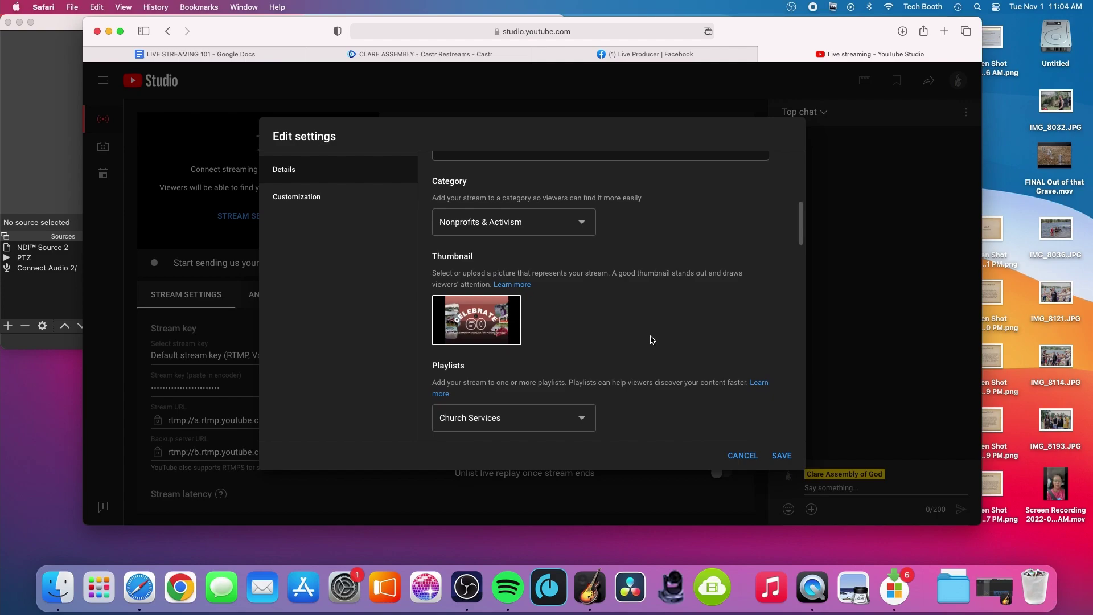
scroll(652, 340, up, 2)
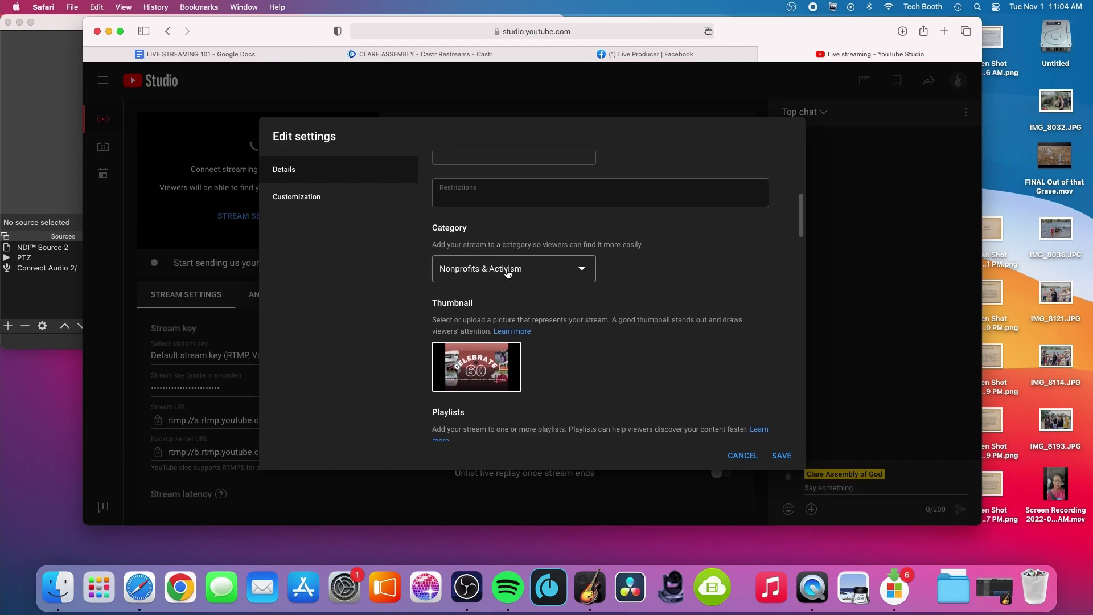
scroll(575, 361, down, 2)
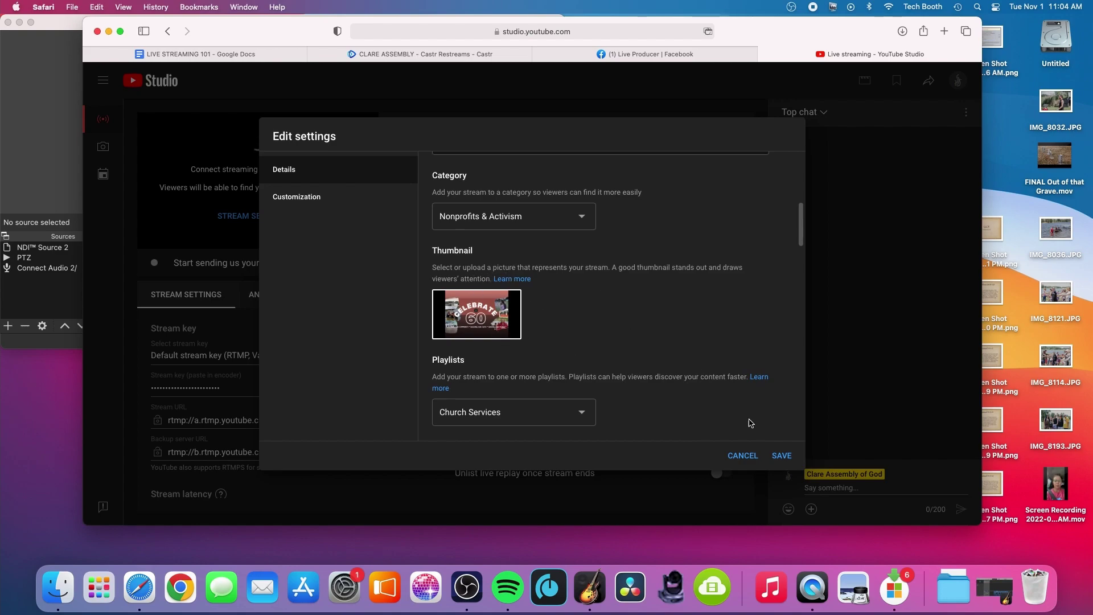
click(781, 456)
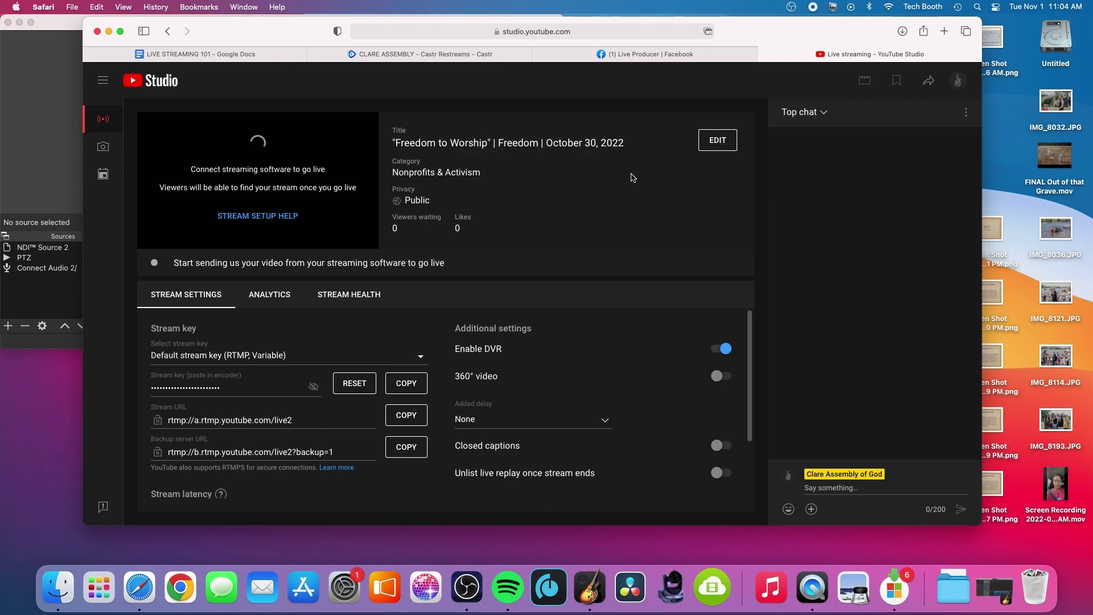
Bring the OBS window in front of Safari's saved YouTube Studio live stream page
click(69, 27)
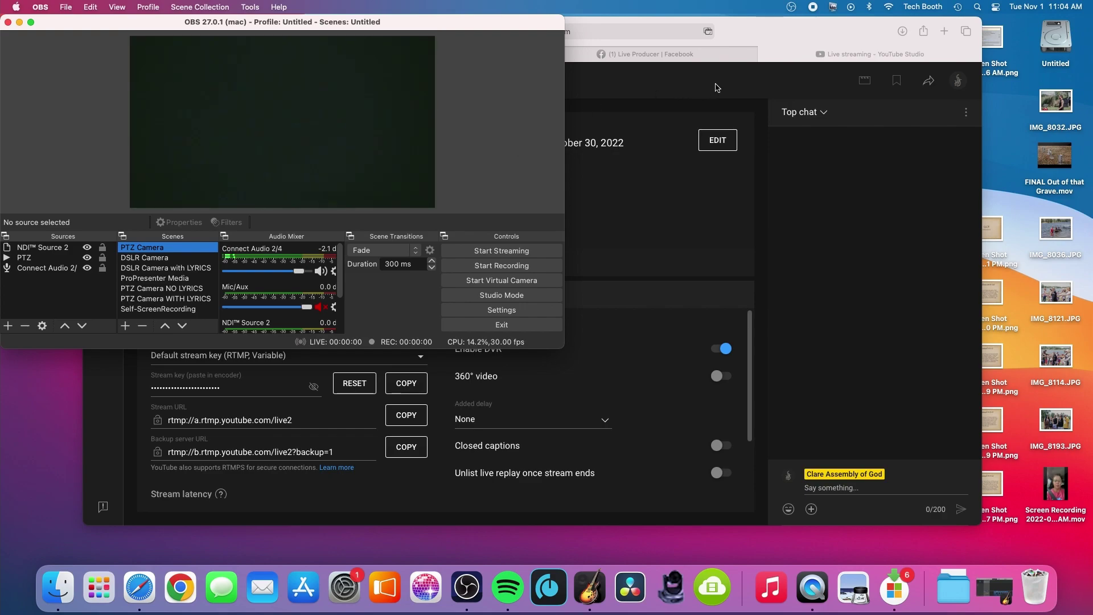
Bring Safari forward briefly, then return OBS to the front and focus its program preview
click(789, 36)
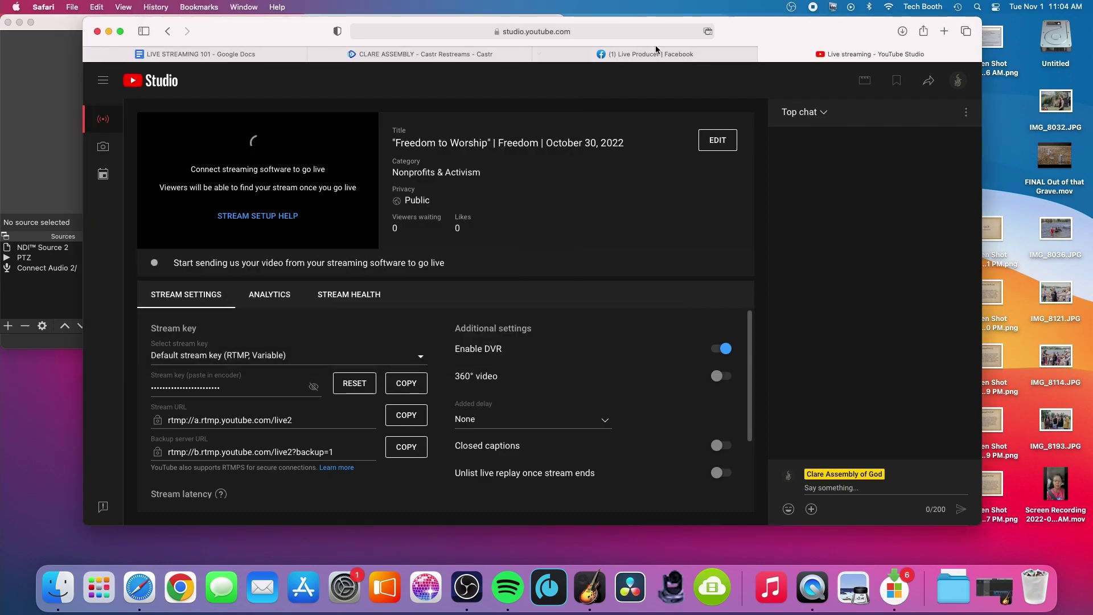
click(69, 27)
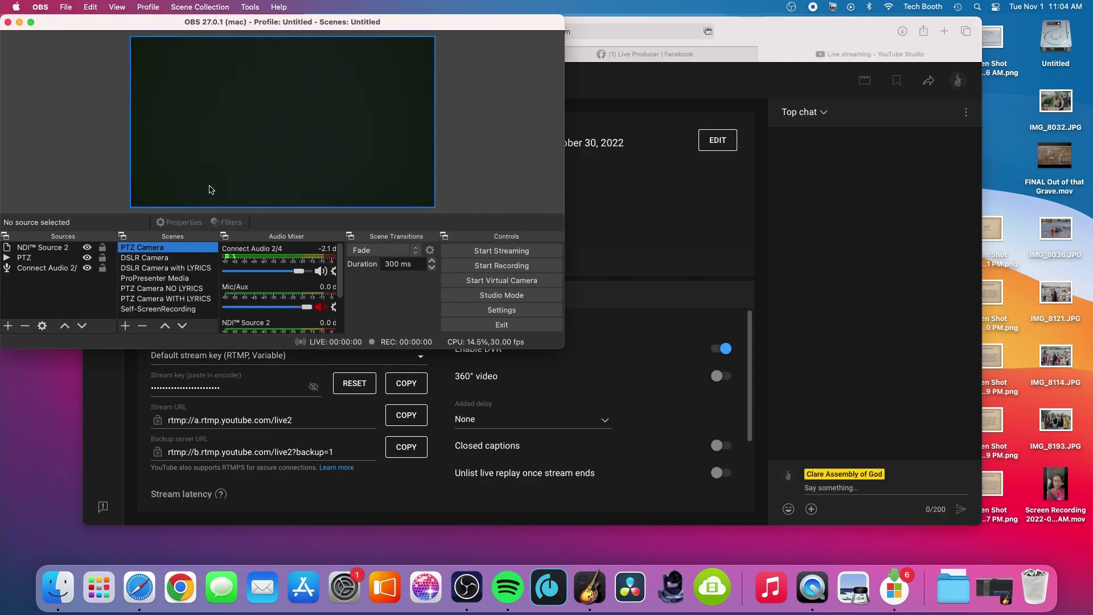
click(325, 181)
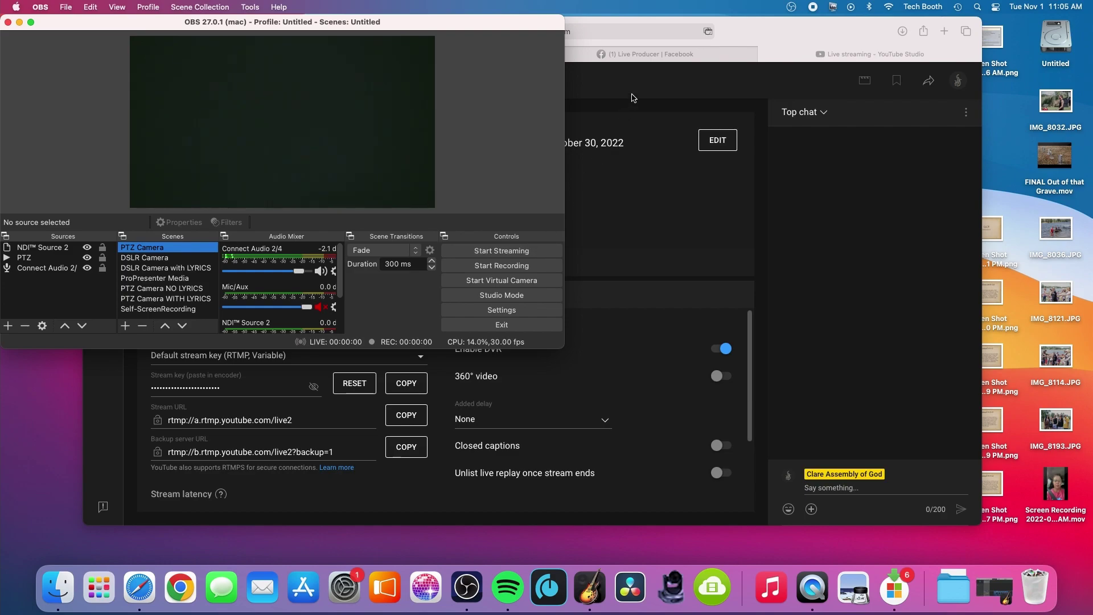
Move OBS down-left, then check the Castr dashboard and YouTube Studio live page
drag(500, 21, 473, 165)
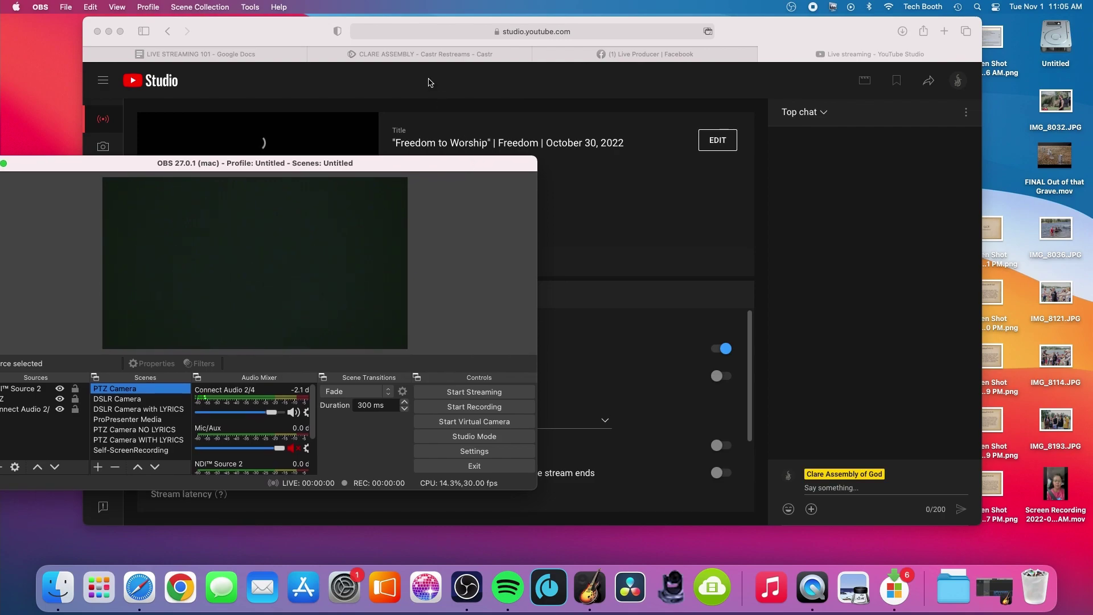
click(415, 52)
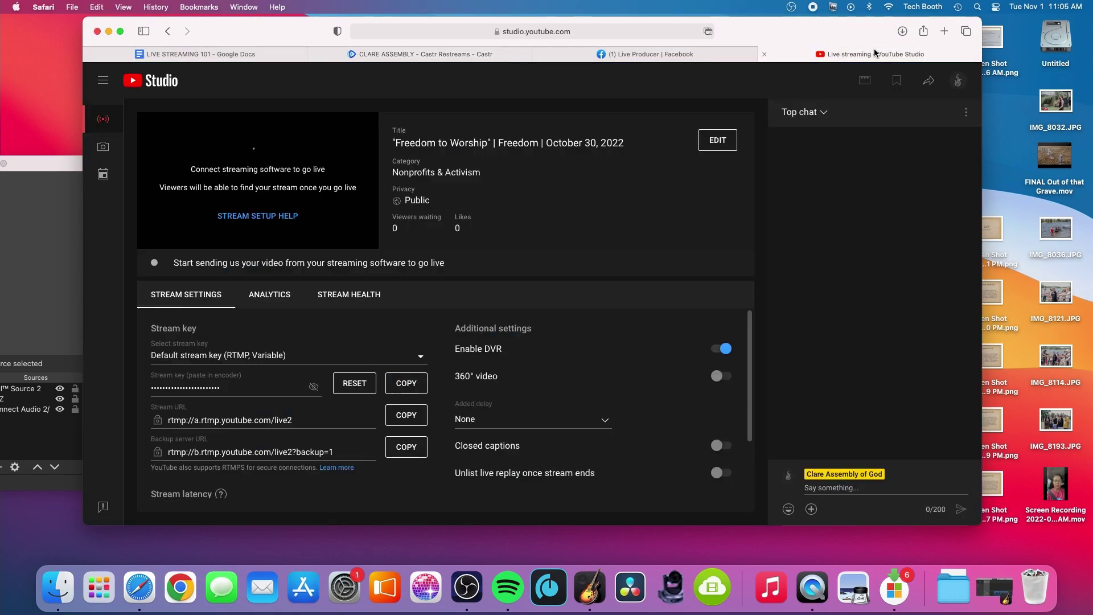
click(874, 51)
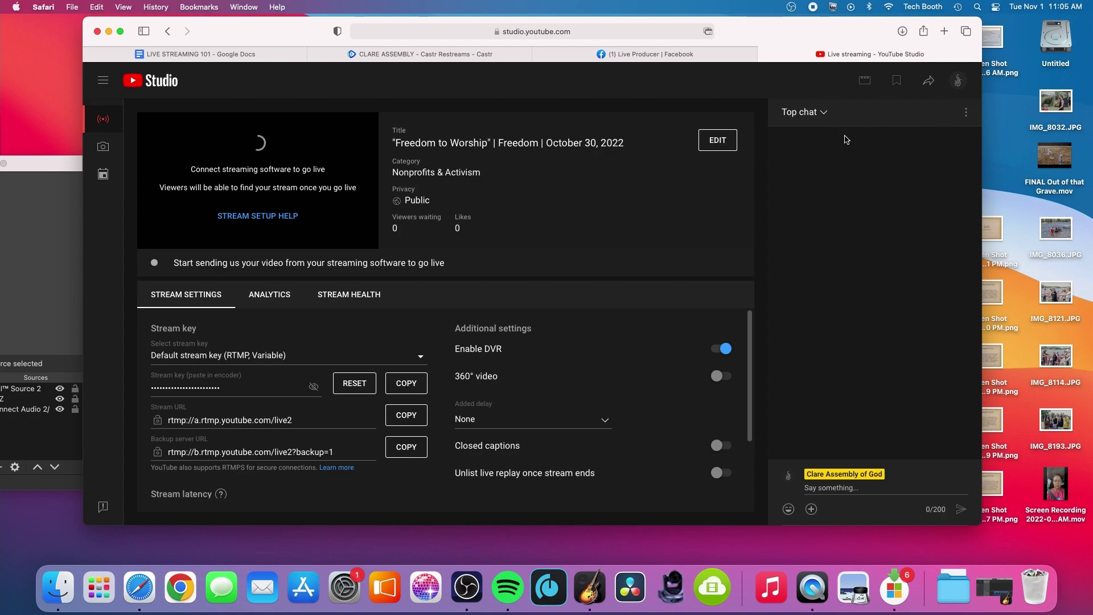
click(57, 167)
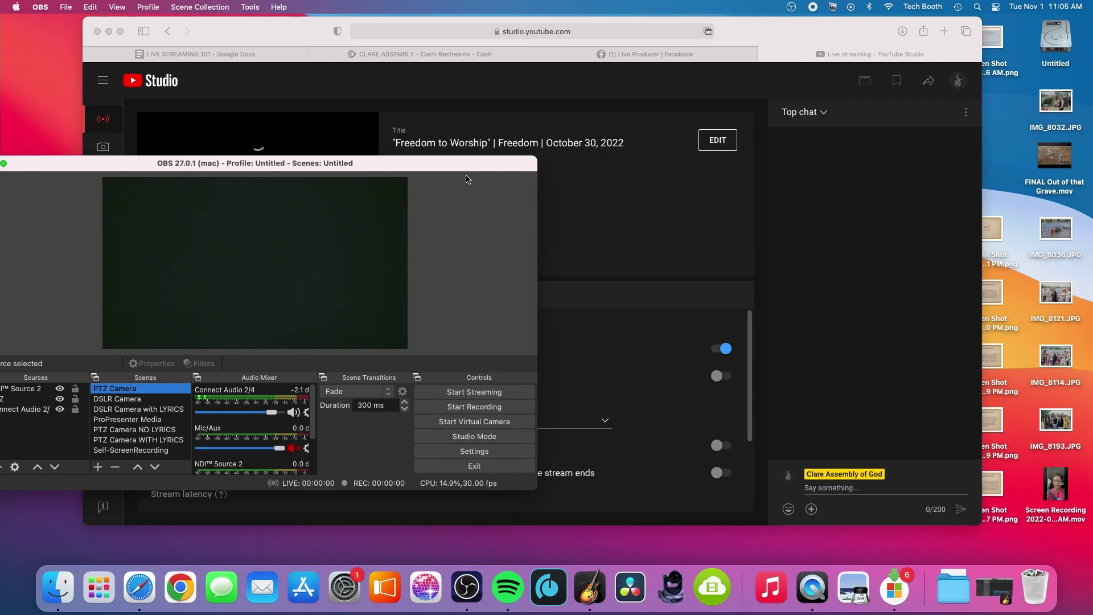
click(790, 52)
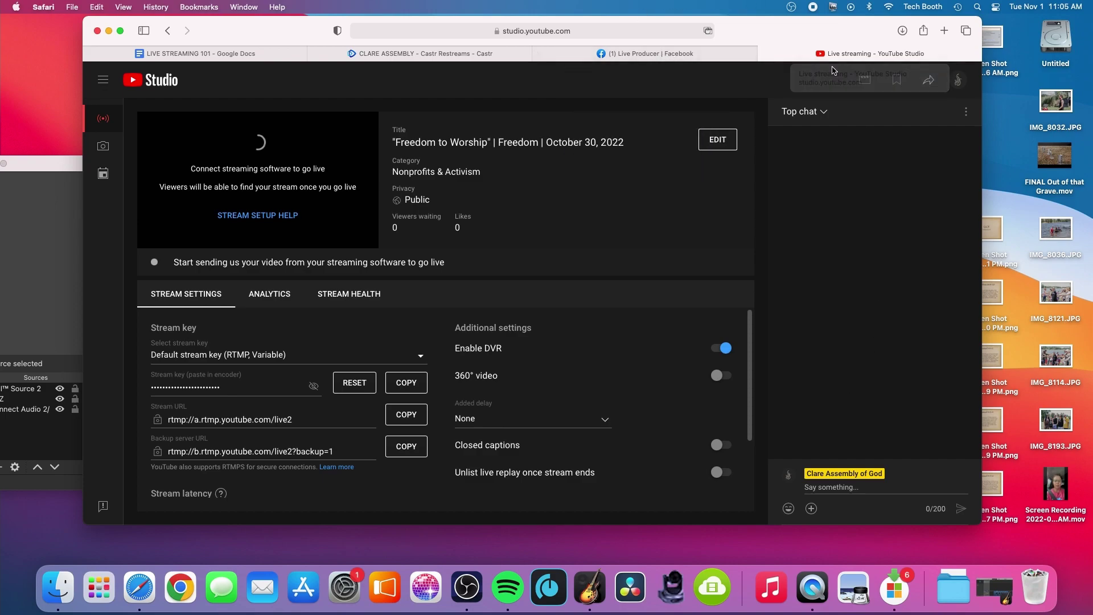
Compare the Facebook Live Producer, Castr and YouTube Studio tabs, ending on Facebook's stream setup
click(683, 54)
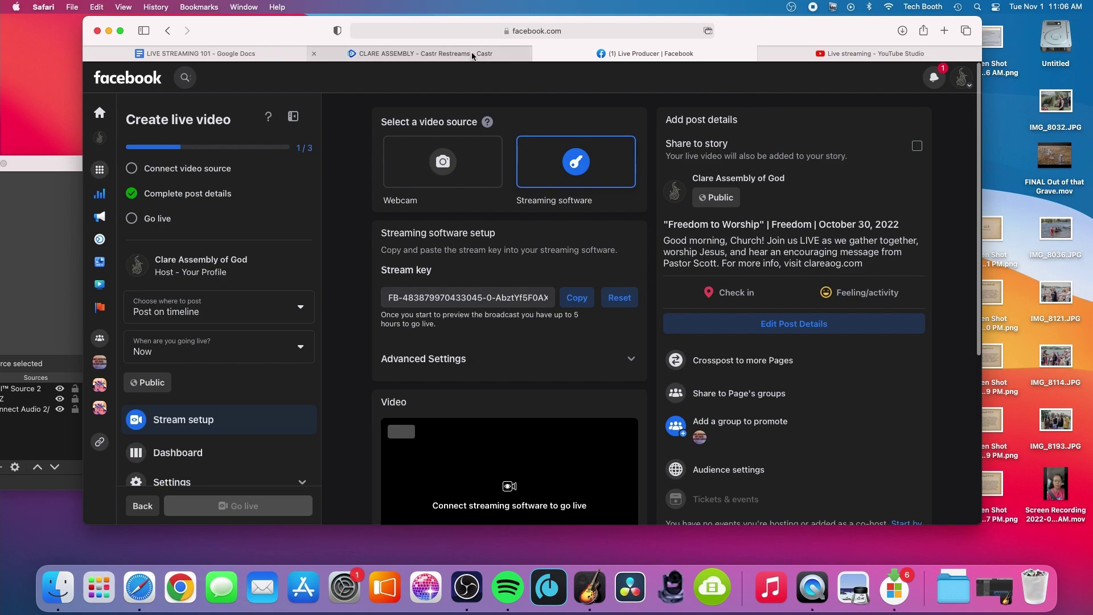
click(75, 171)
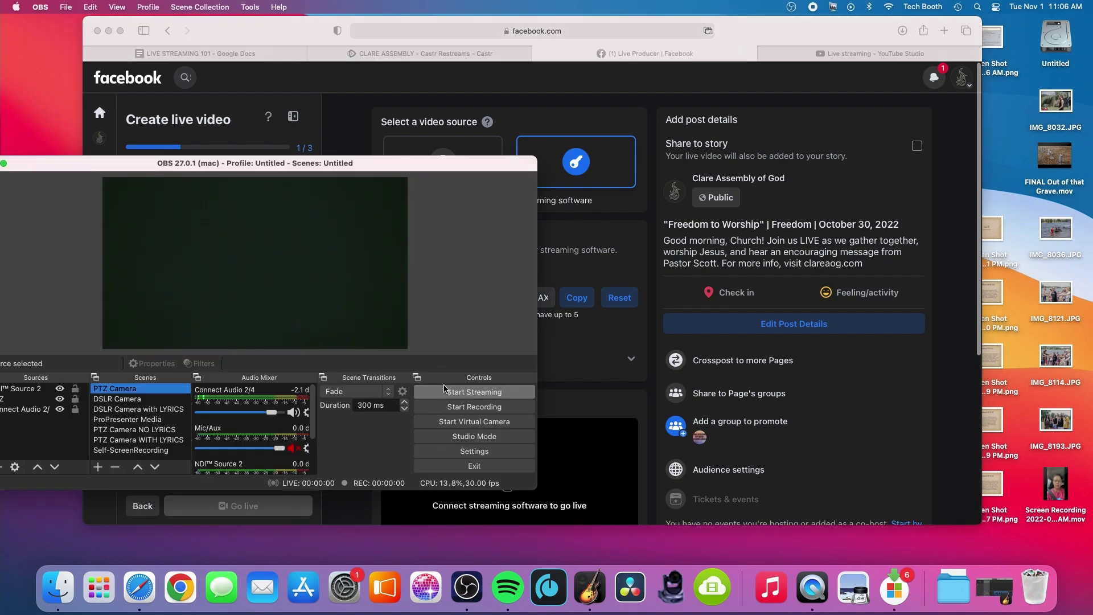
click(304, 27)
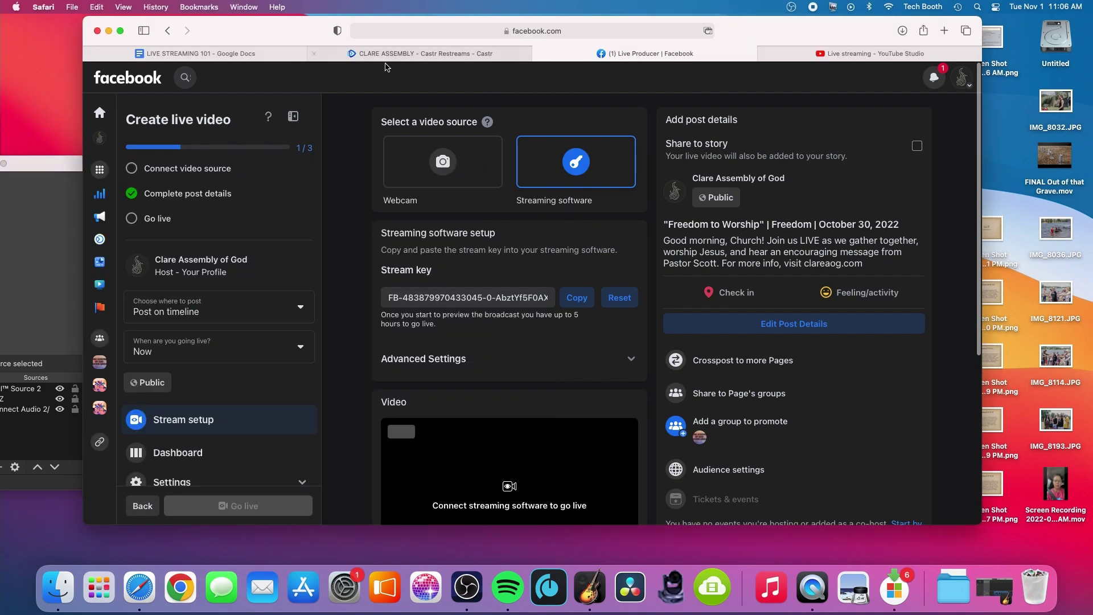
click(399, 55)
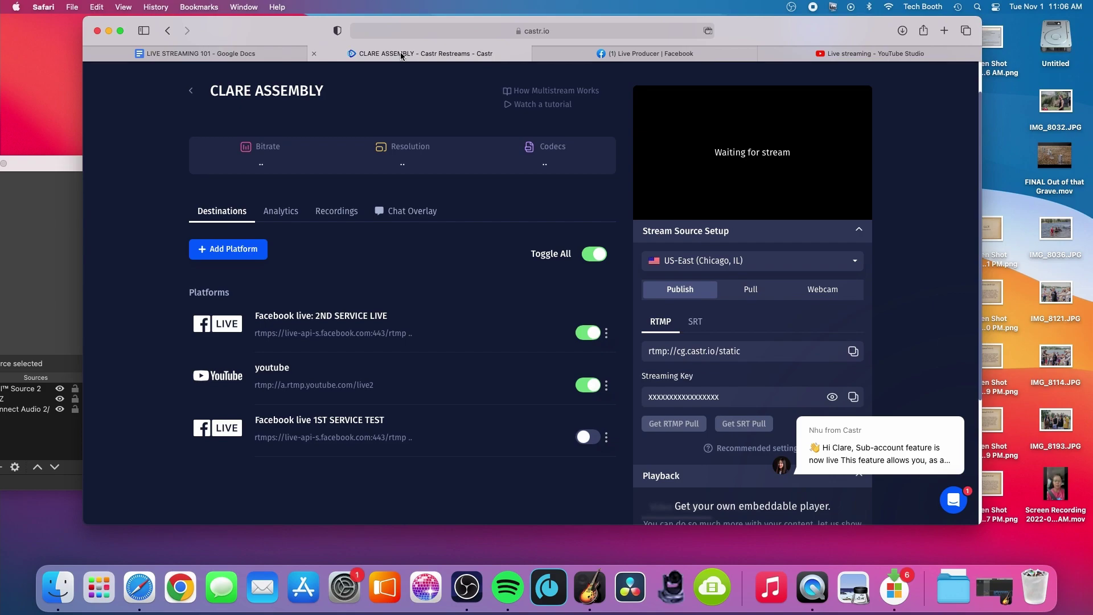
click(631, 55)
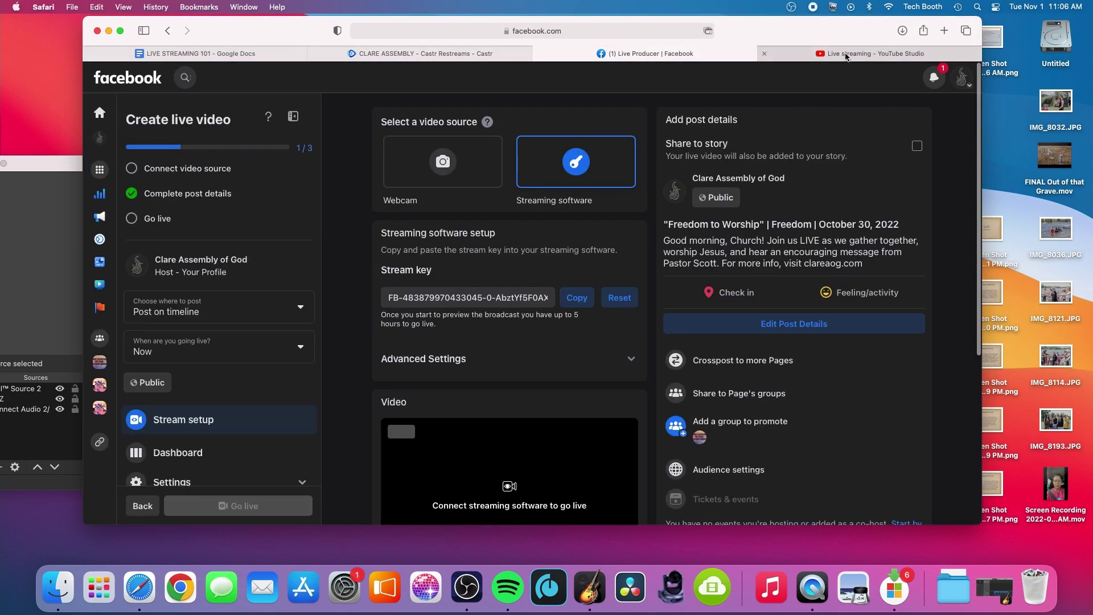
click(846, 54)
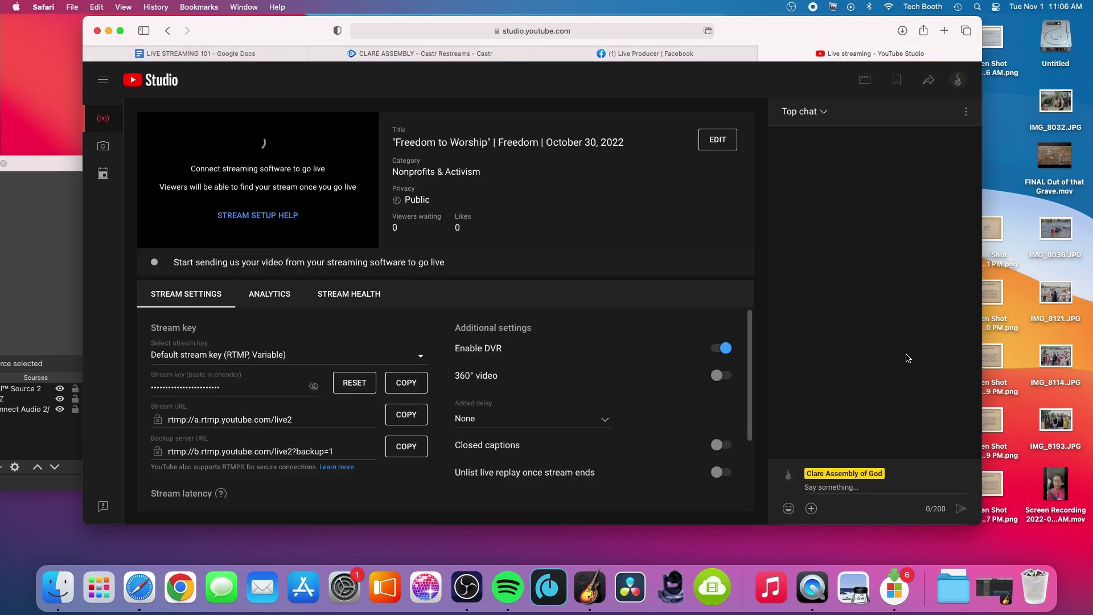
click(664, 55)
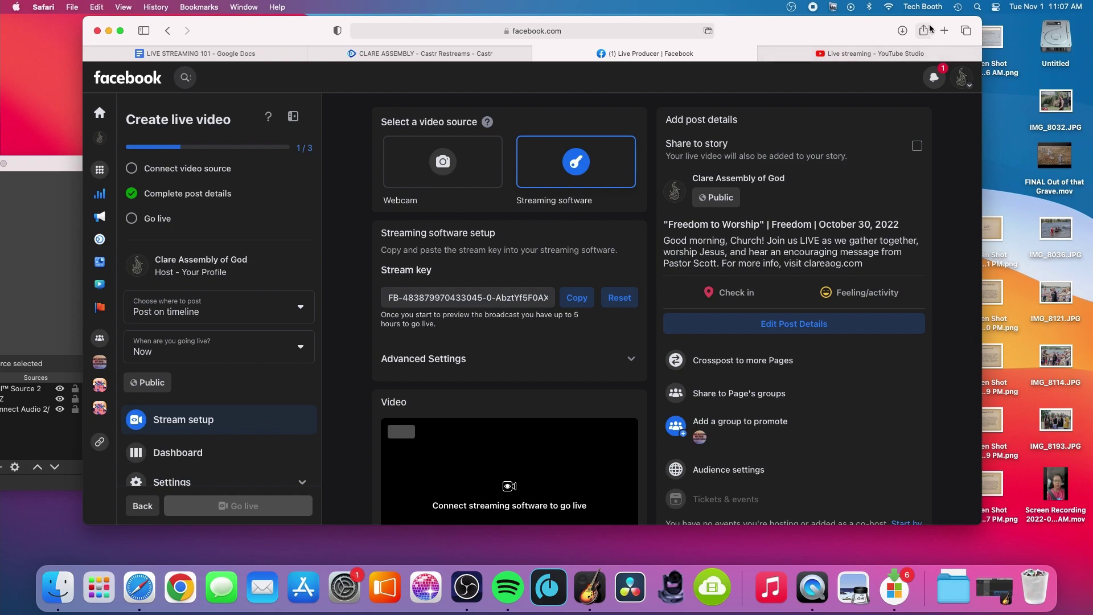
Review the LIVE STREAMING 101 document, then load Canva's home page in a new tab
click(226, 52)
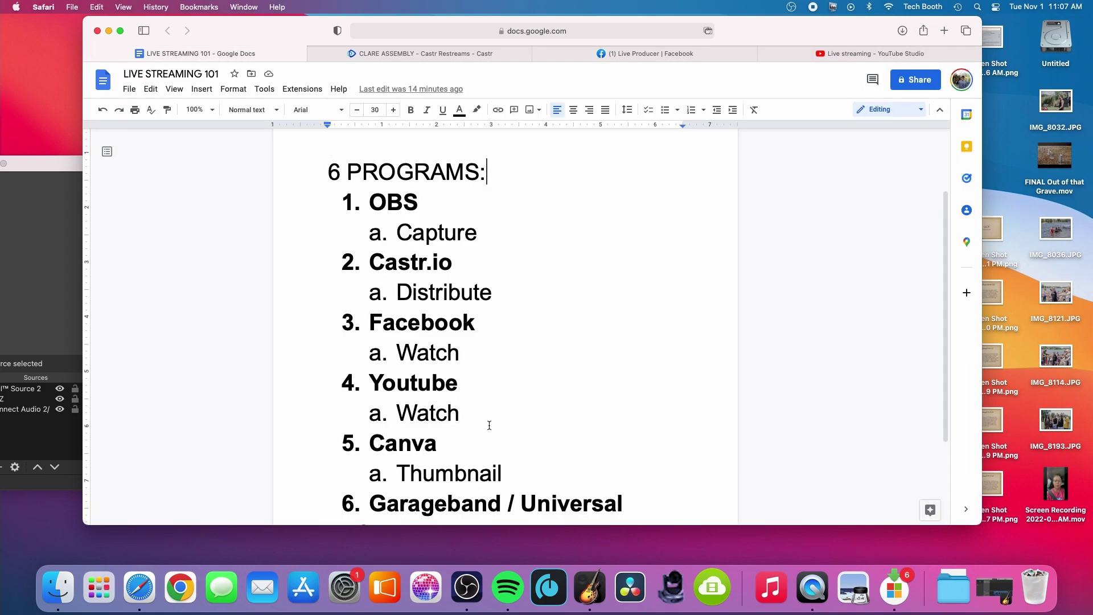
scroll(467, 421, down, 2)
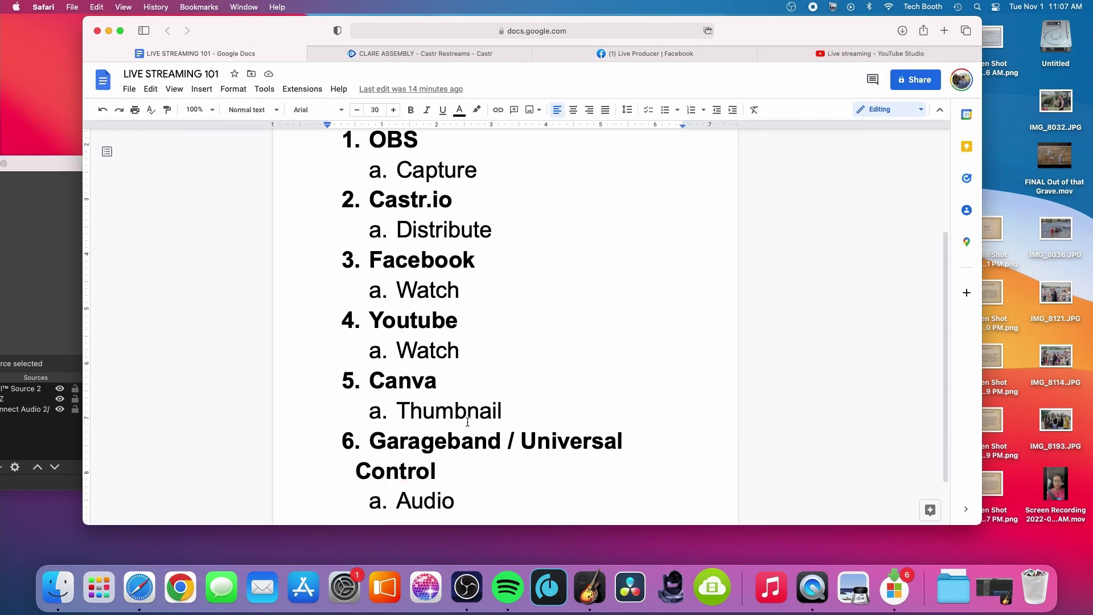
click(945, 31)
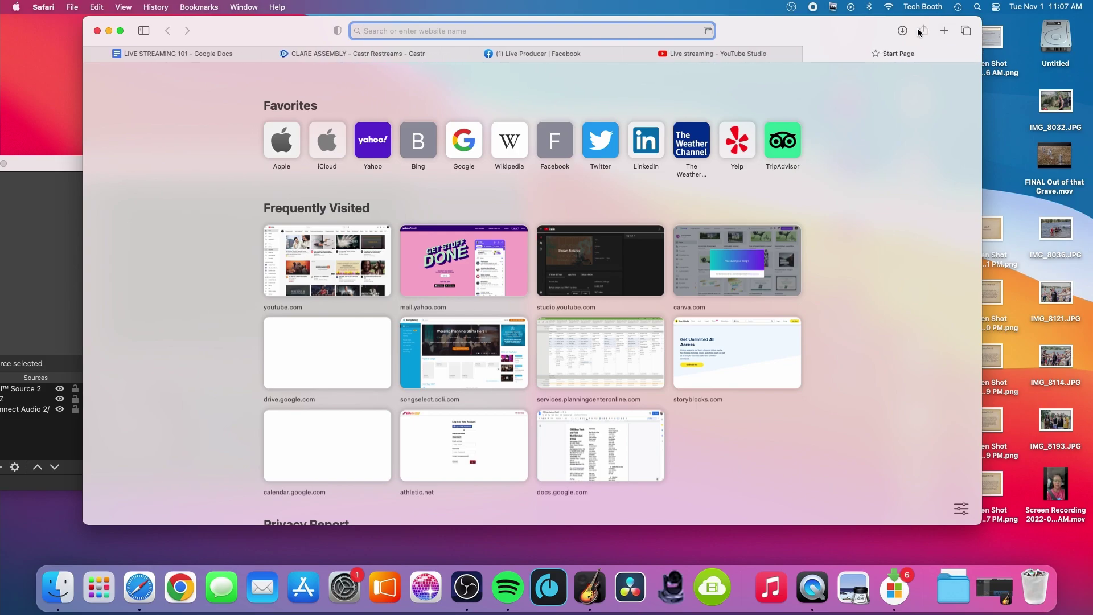
text(can)
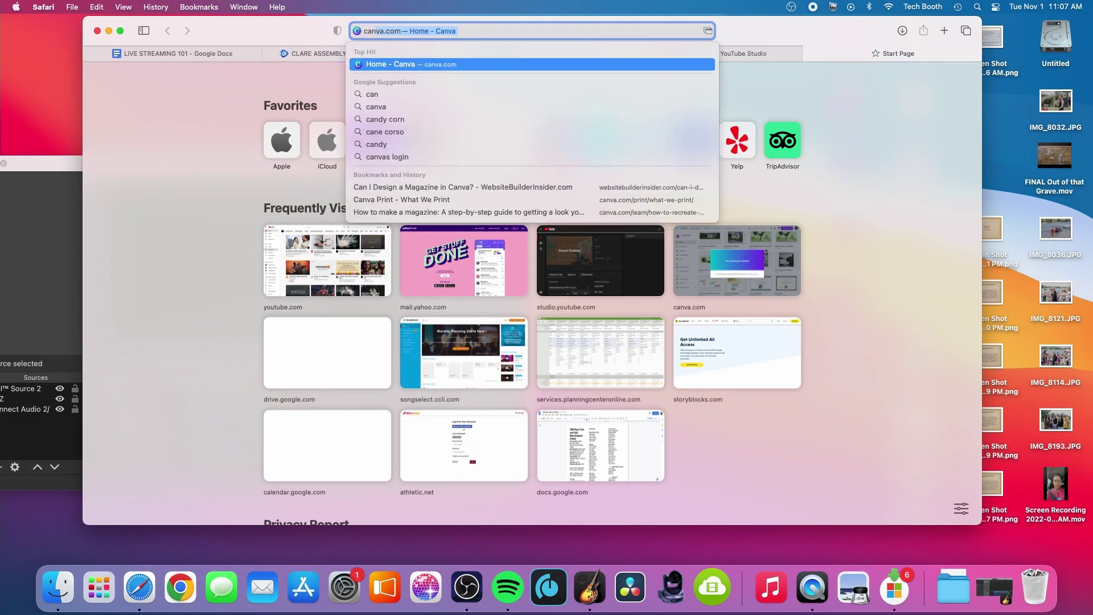
key(Return)
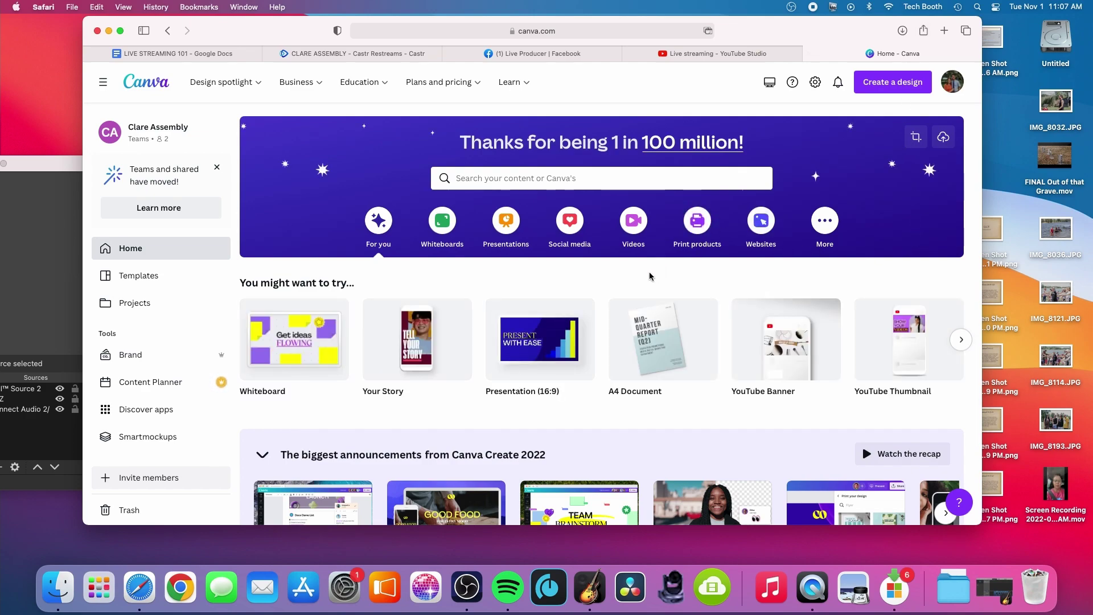
Scroll Canva's recent designs down to the FREEDOM PRESENTATION design
scroll(544, 296, down, 1)
scroll(545, 297, down, 15)
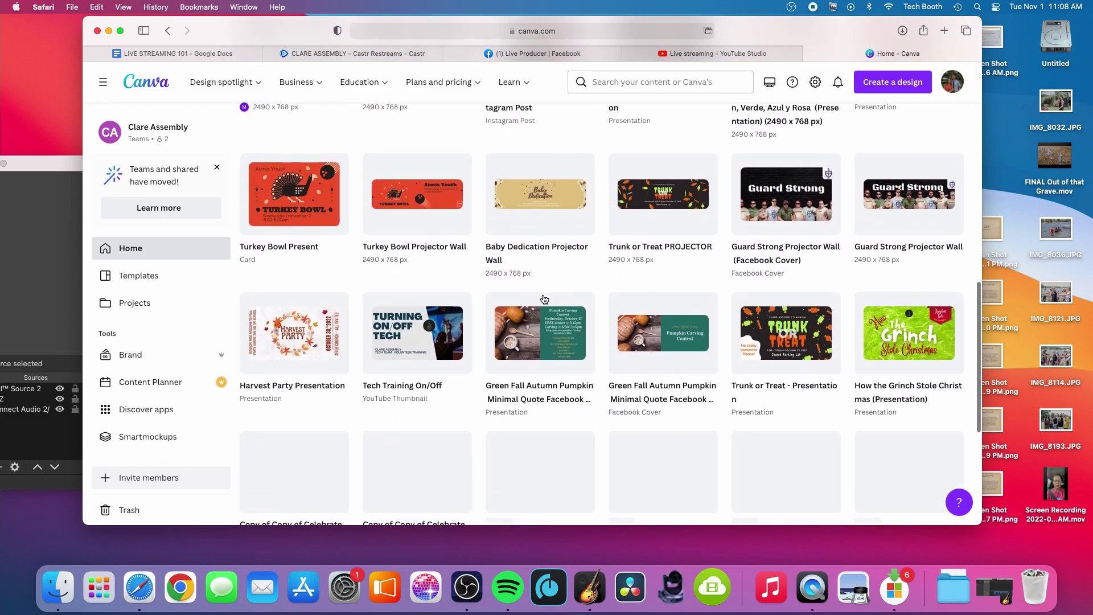
scroll(545, 299, down, 1)
scroll(544, 300, up, 2)
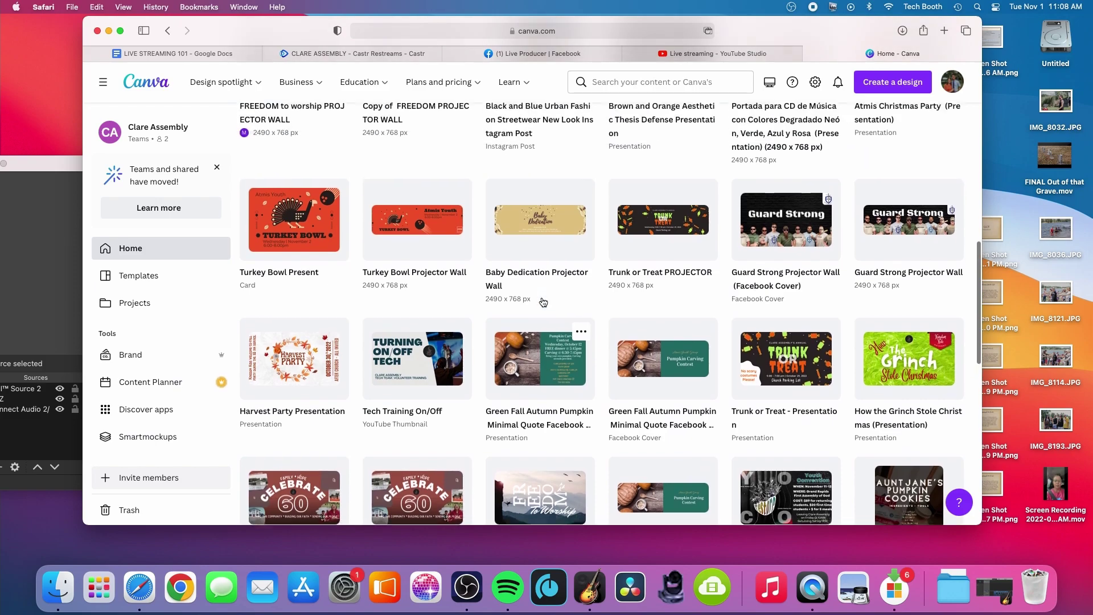
scroll(544, 301, down, 7)
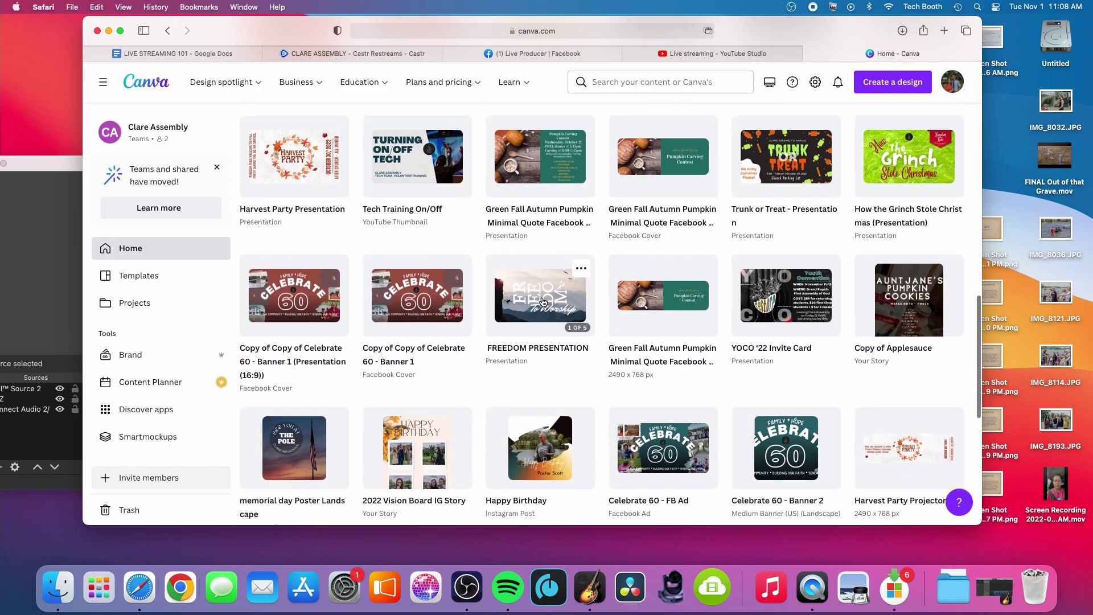
scroll(544, 240, up, 12)
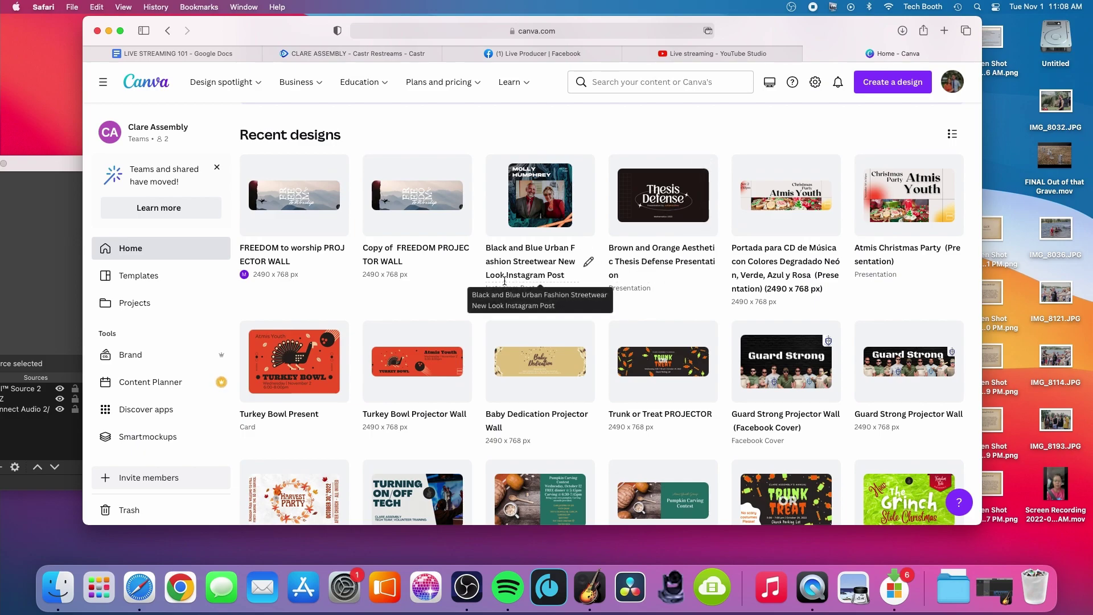
scroll(529, 288, down, 10)
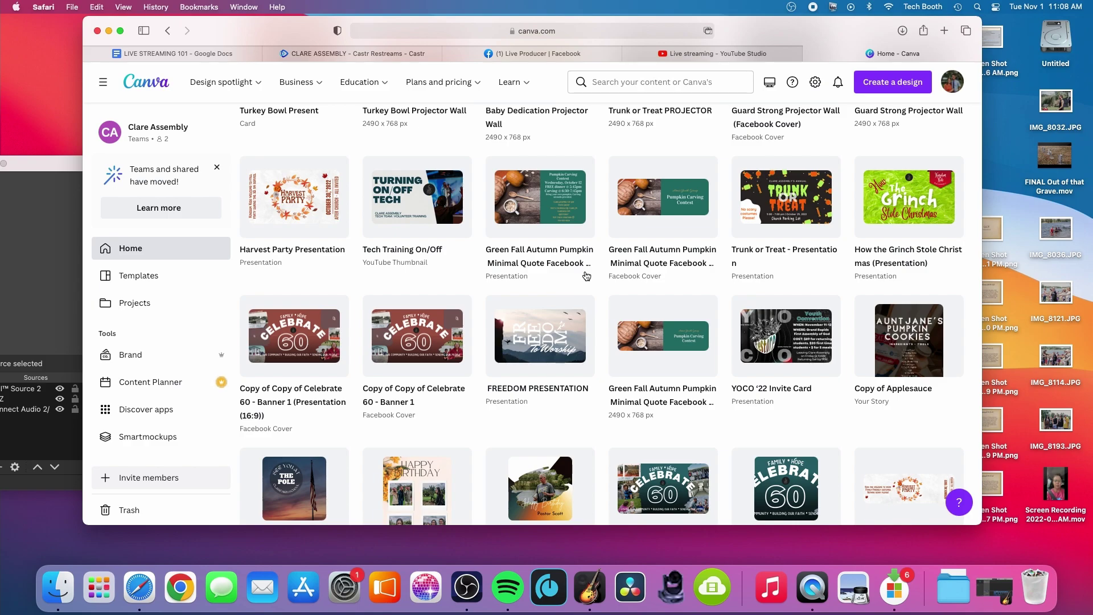
mouse_move(541, 345)
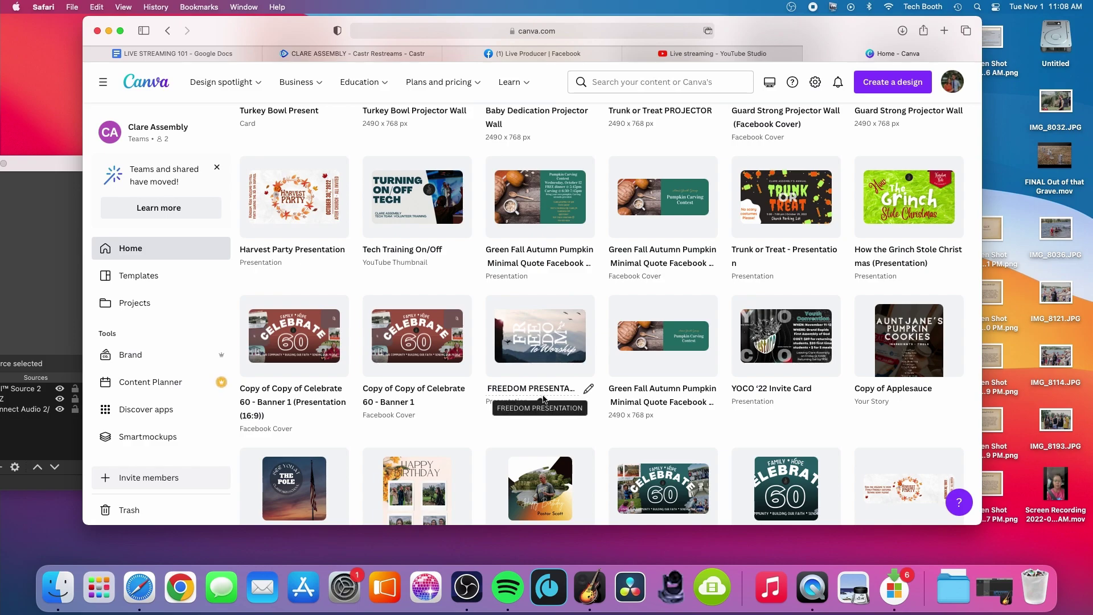
mouse_move(551, 373)
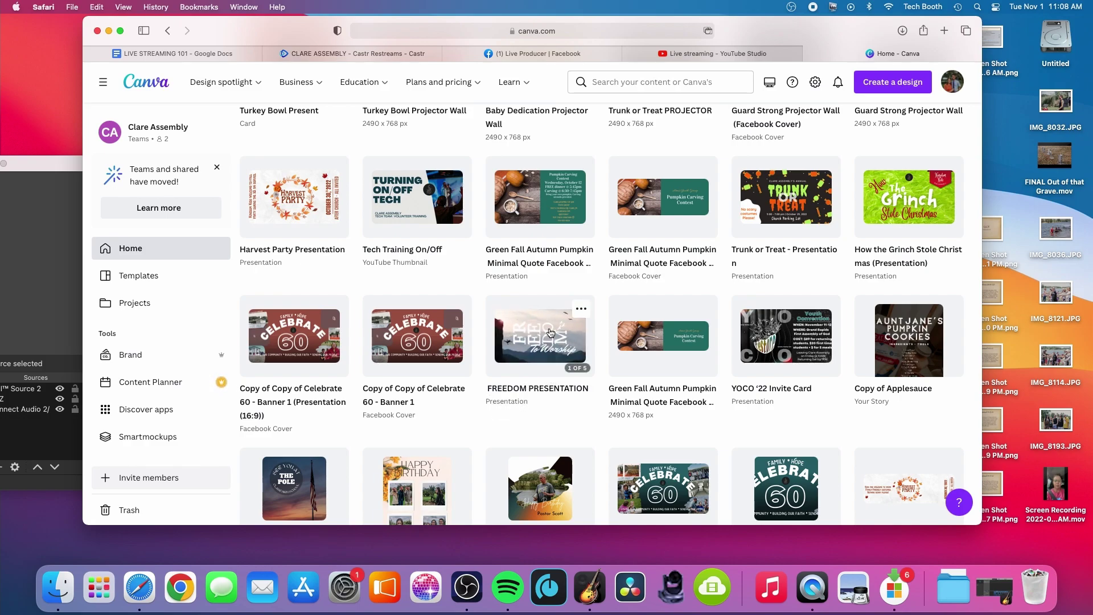
Download FREEDOM PRESENTATION as PNG with the size slider at 0.5 (960 × 540 px)
click(581, 308)
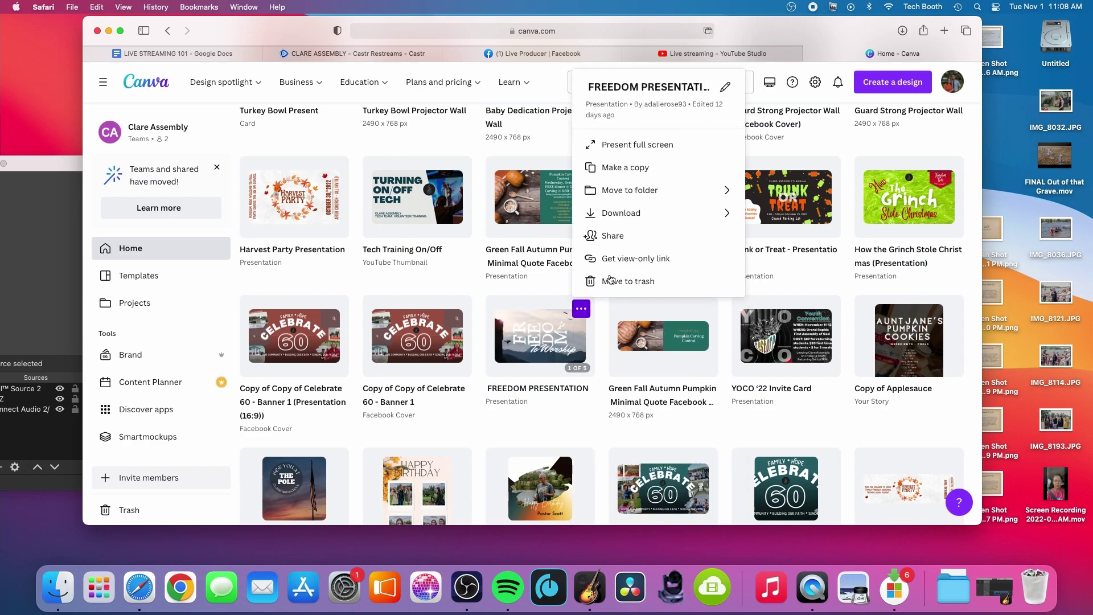
click(602, 212)
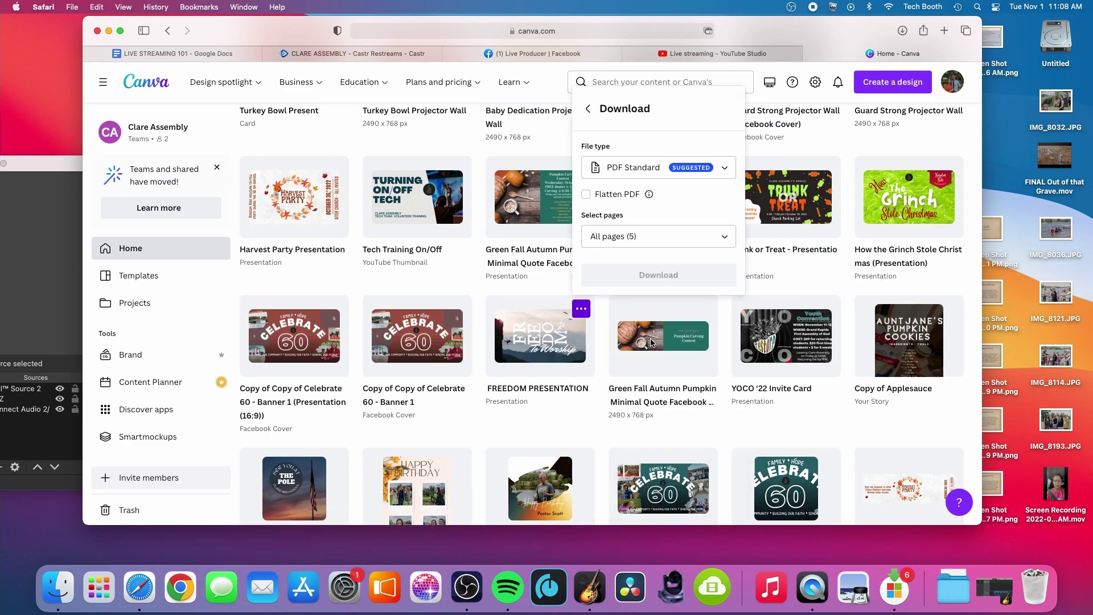
click(613, 164)
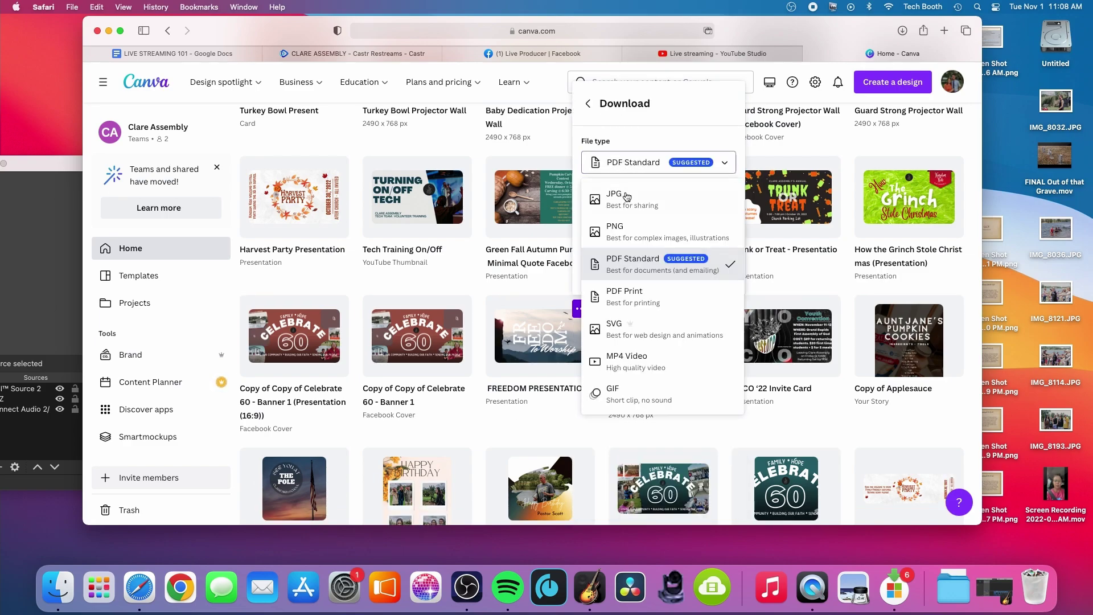
click(613, 232)
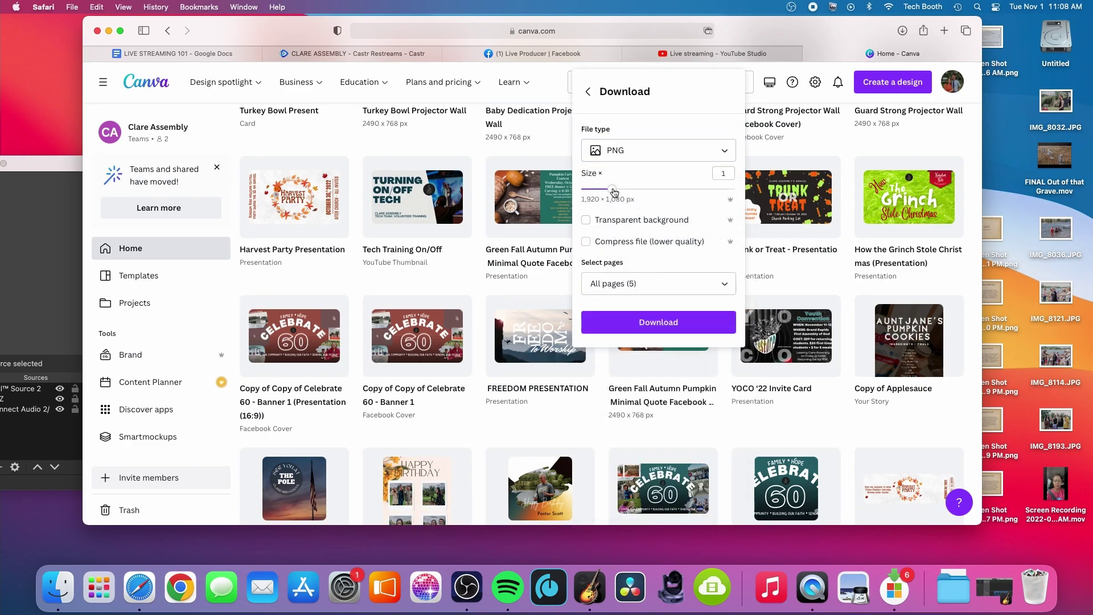
drag(612, 189, 570, 194)
click(664, 322)
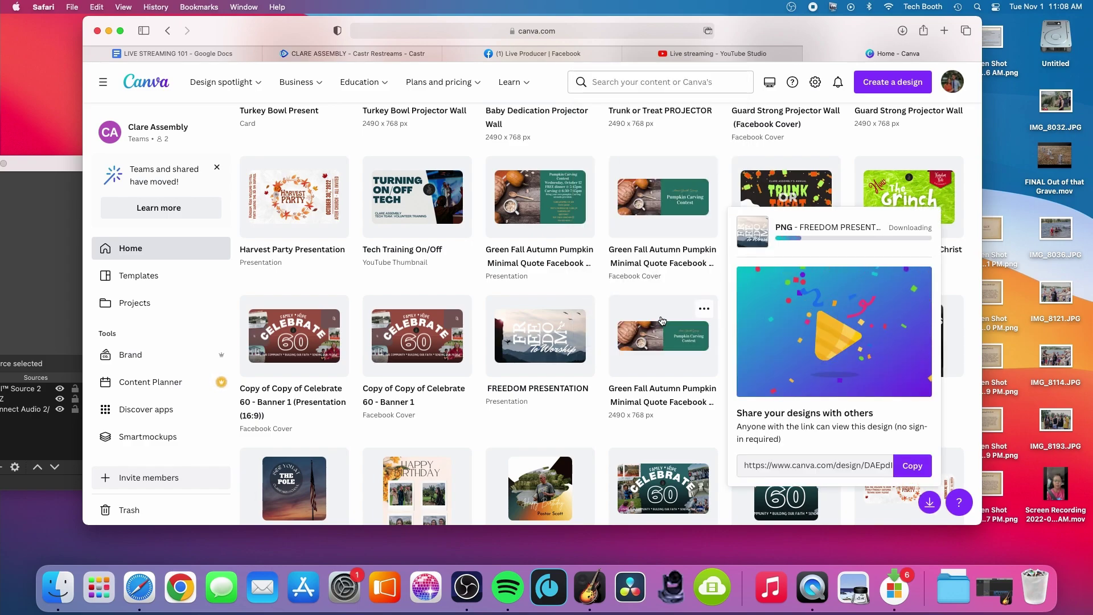
Unzip FREEDOM PRESENTATION -2.zip from Safari's downloads into Downloads, then bring Safari back
click(902, 31)
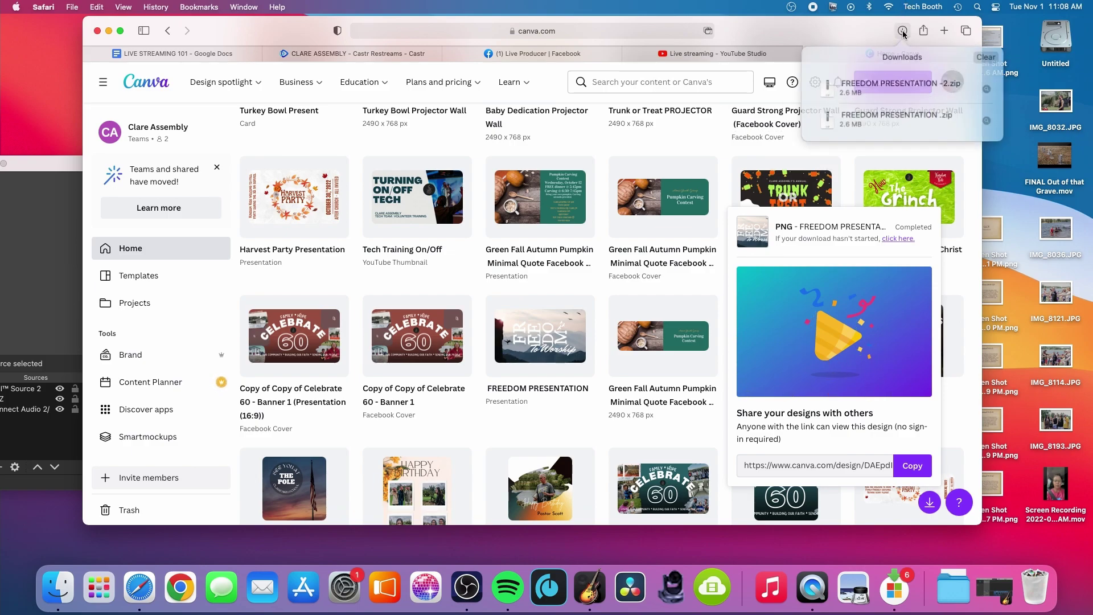
click(893, 88)
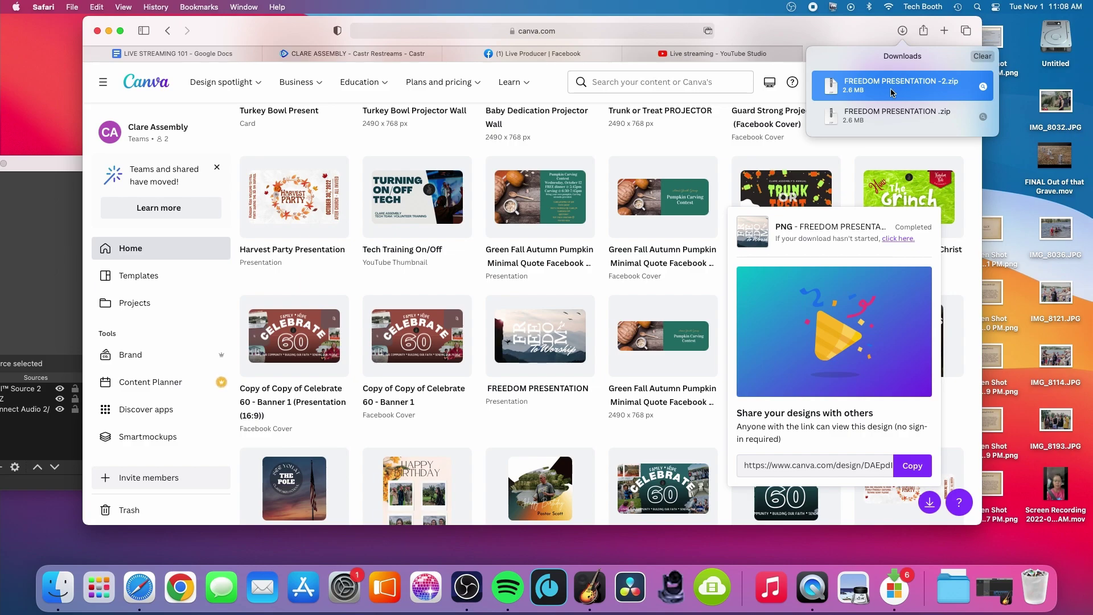
double_click(835, 87)
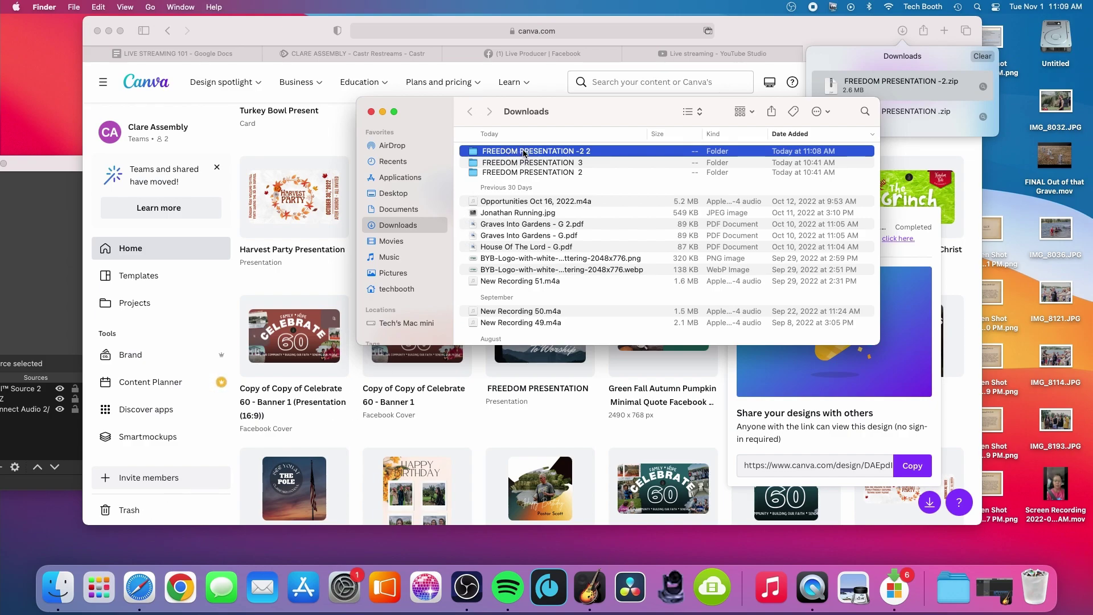
drag(582, 118, 637, 148)
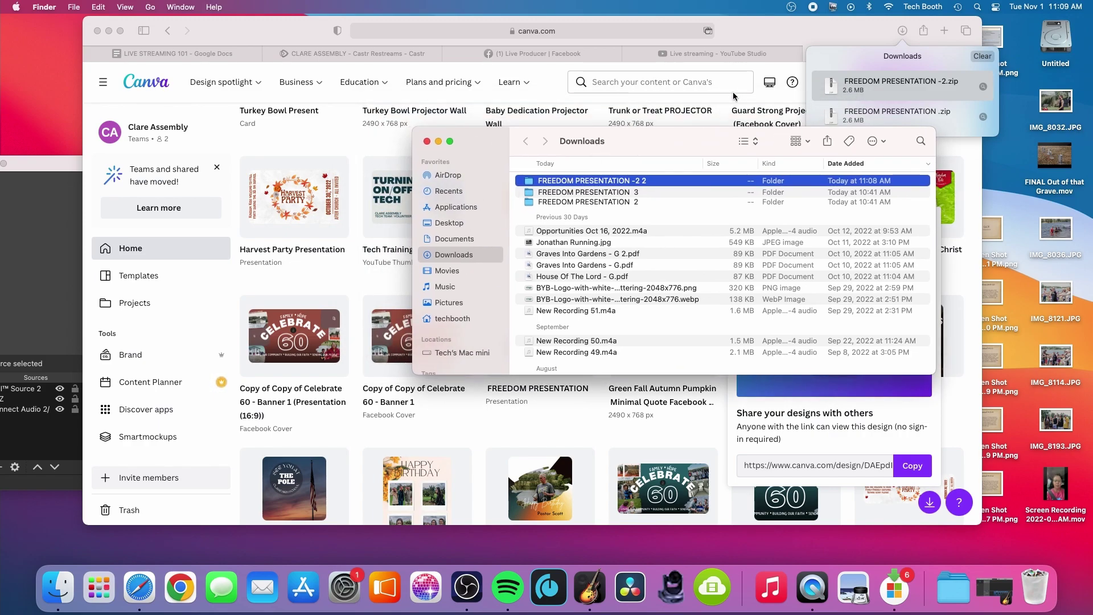
click(760, 66)
Open the YouTube Studio live stream's details for editing and scroll to Thumbnail
click(737, 57)
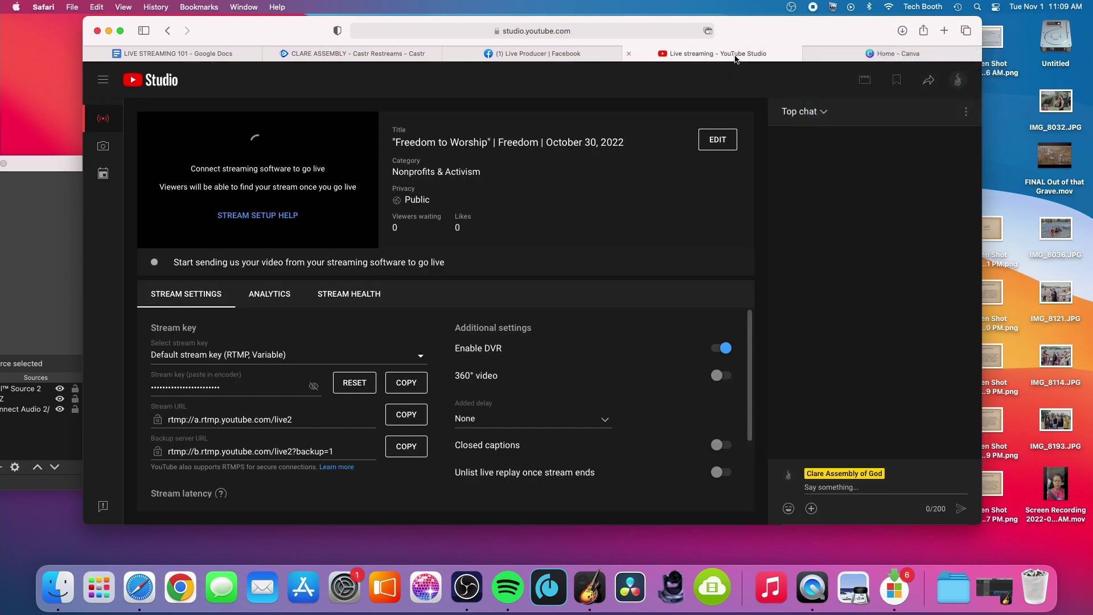
click(726, 138)
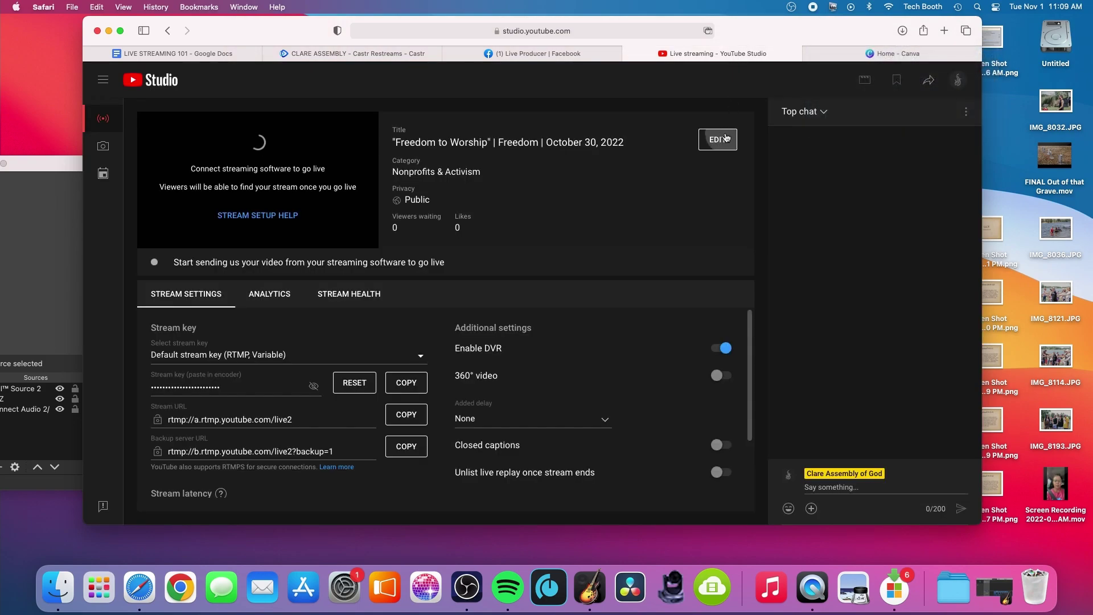
scroll(646, 364, down, 6)
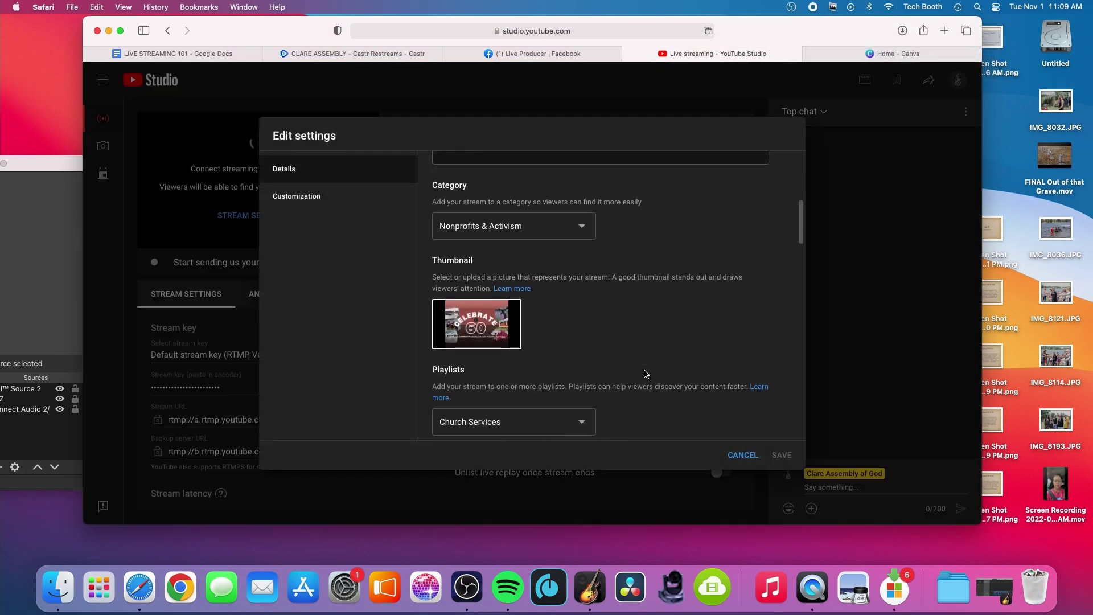
scroll(647, 374, down, 2)
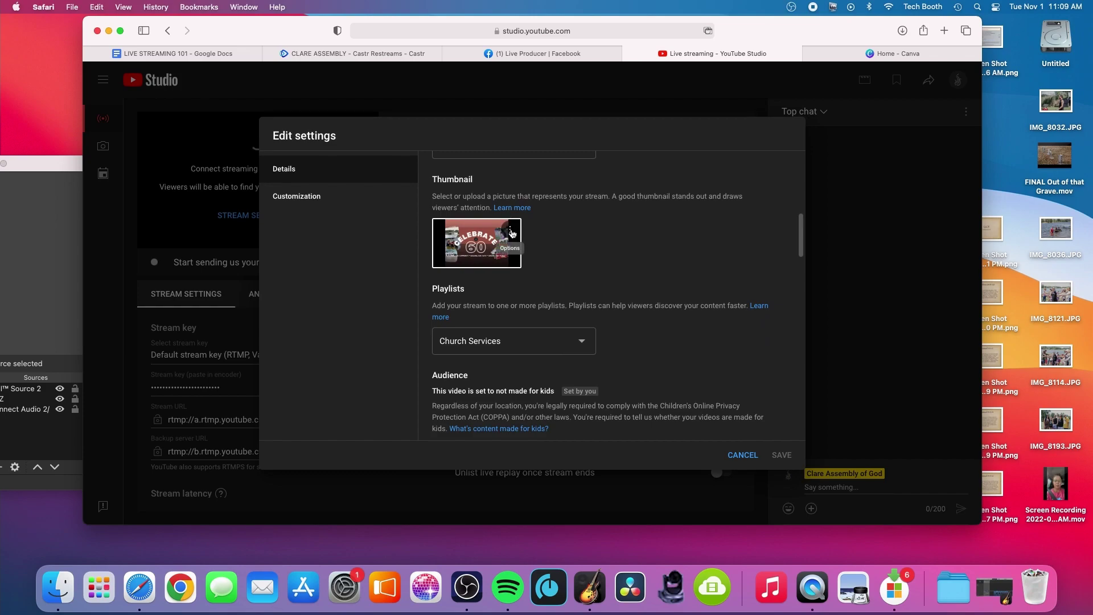
Change the thumbnail to 1.png from the FREEDOM PRESENTATION folder and save the settings
click(511, 233)
click(477, 230)
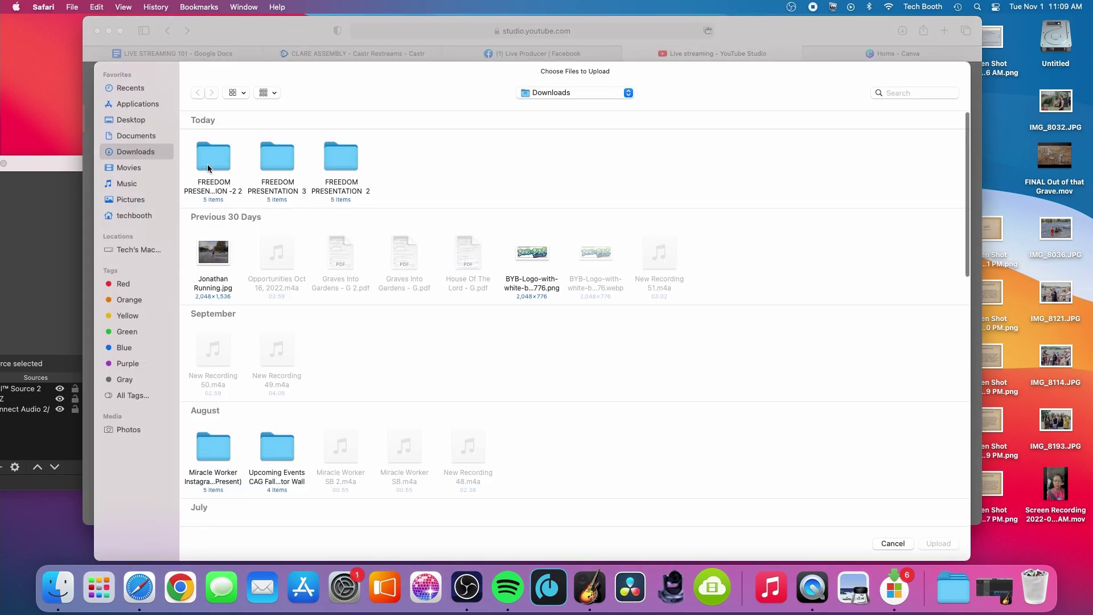
double_click(208, 165)
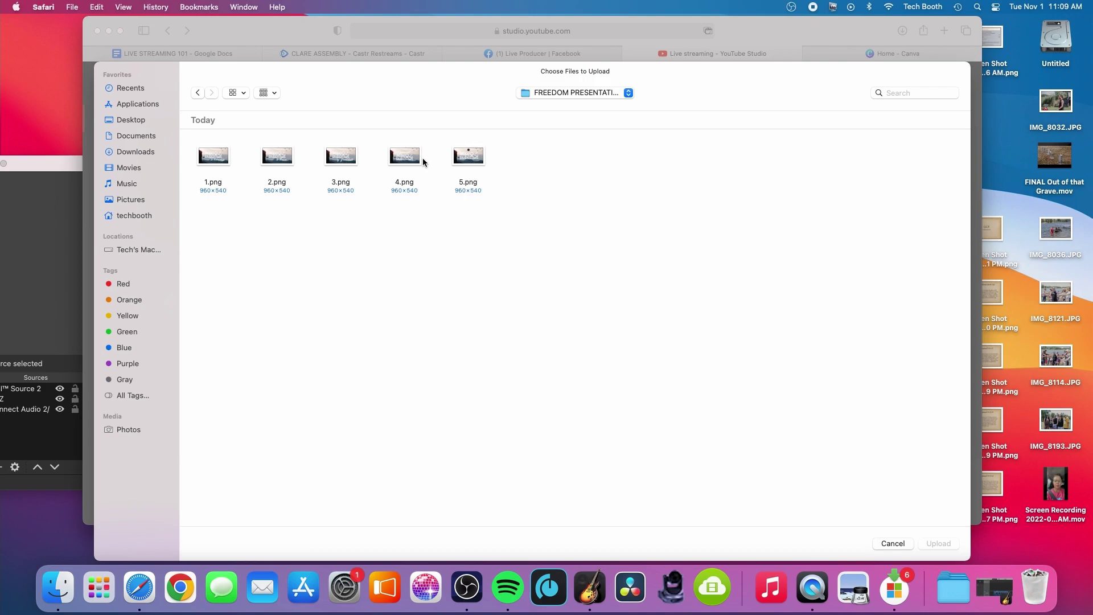
click(218, 160)
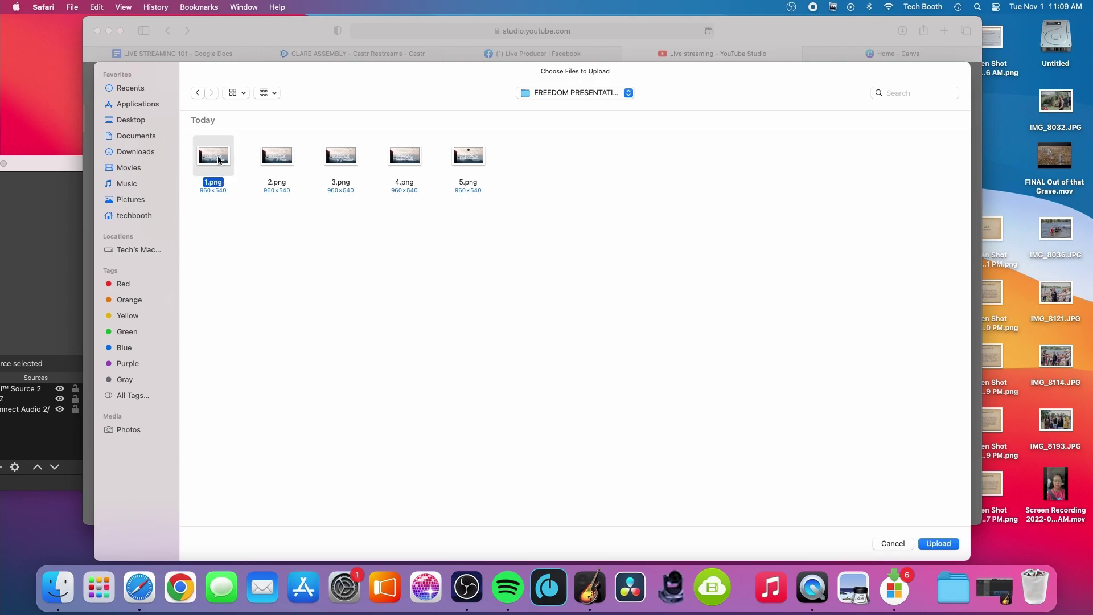
click(940, 543)
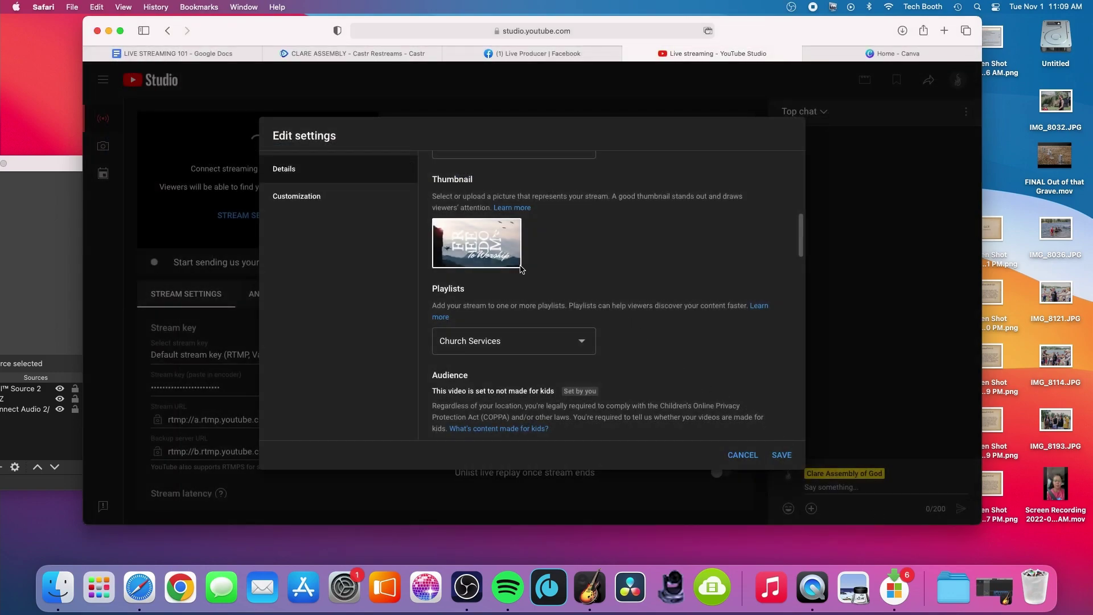
click(782, 456)
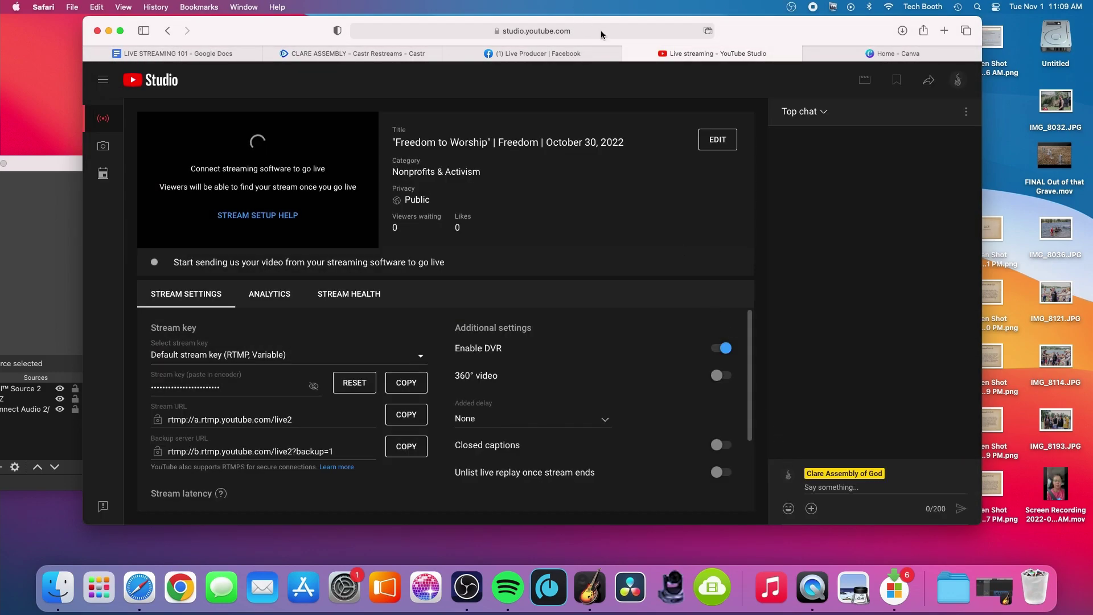
click(503, 55)
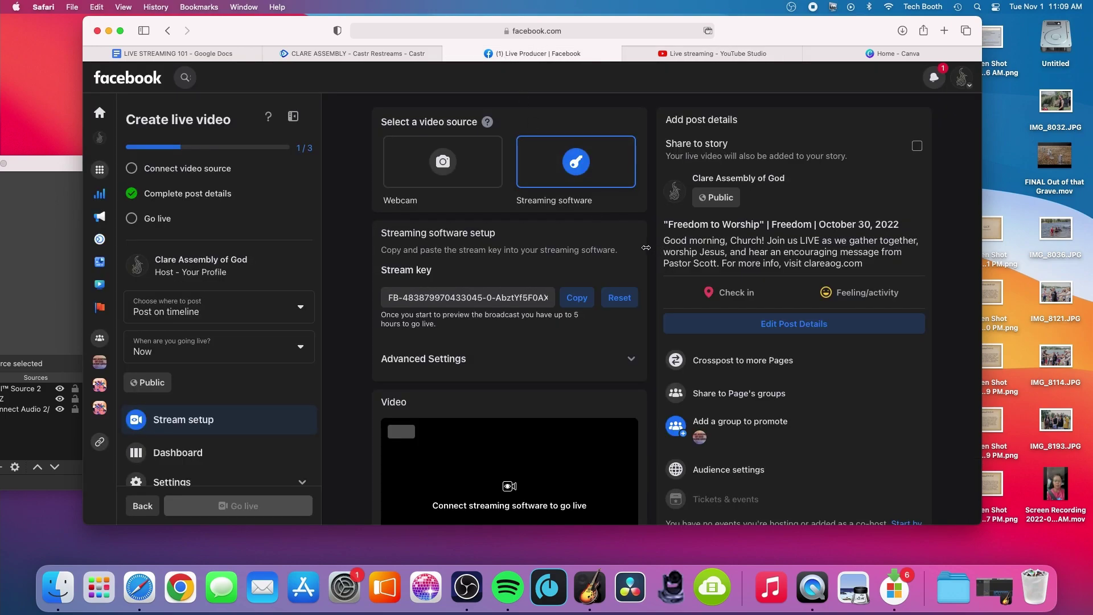
scroll(647, 248, down, 8)
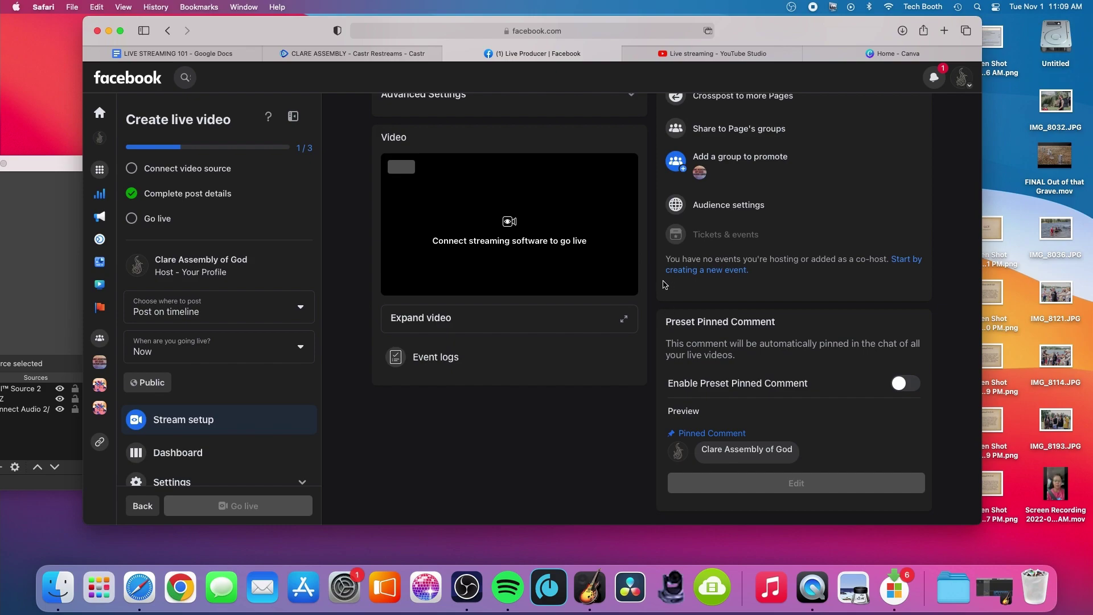
scroll(664, 284, up, 3)
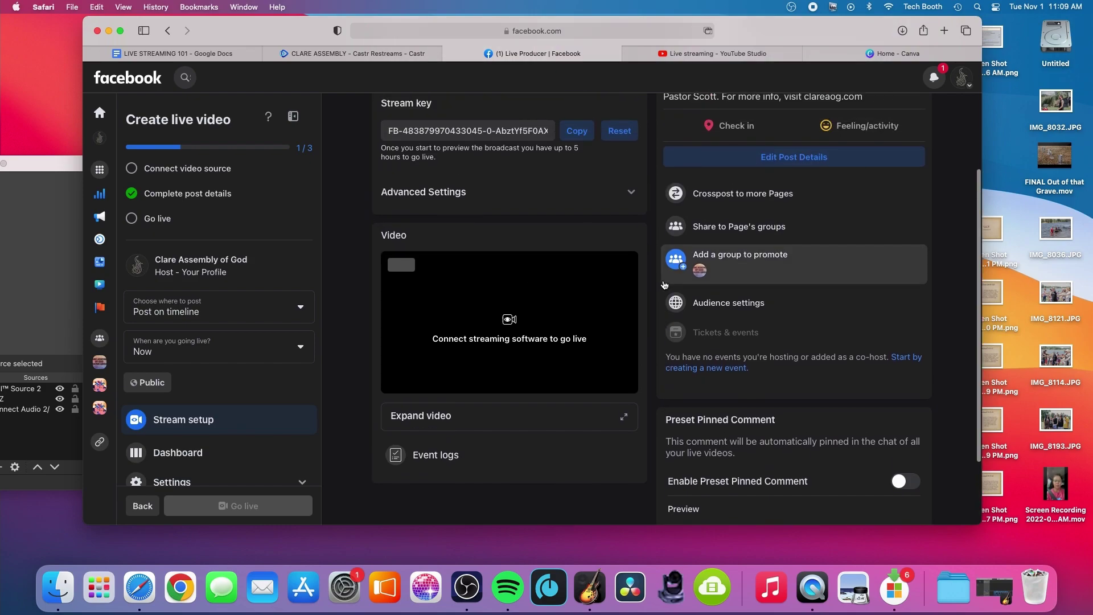
scroll(664, 284, up, 2)
click(625, 250)
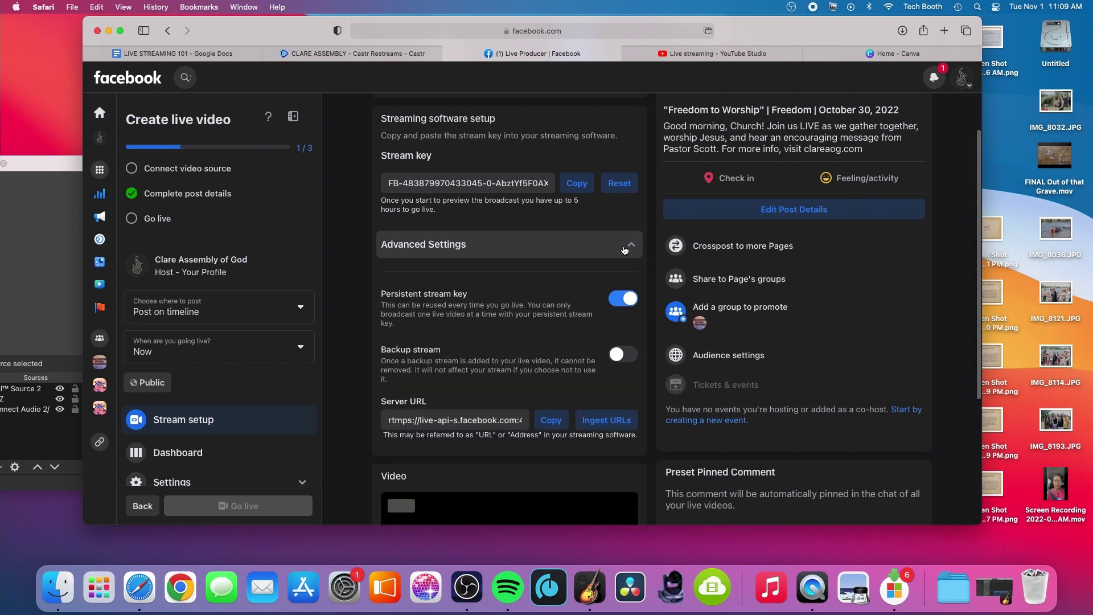
scroll(625, 249, down, 2)
scroll(629, 308, up, 5)
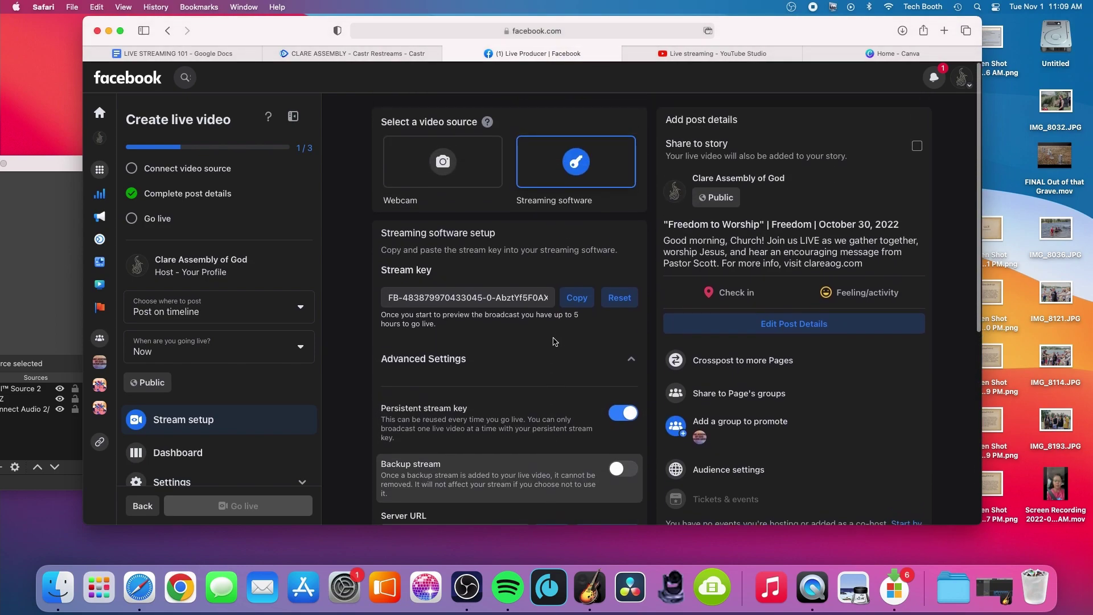
click(632, 361)
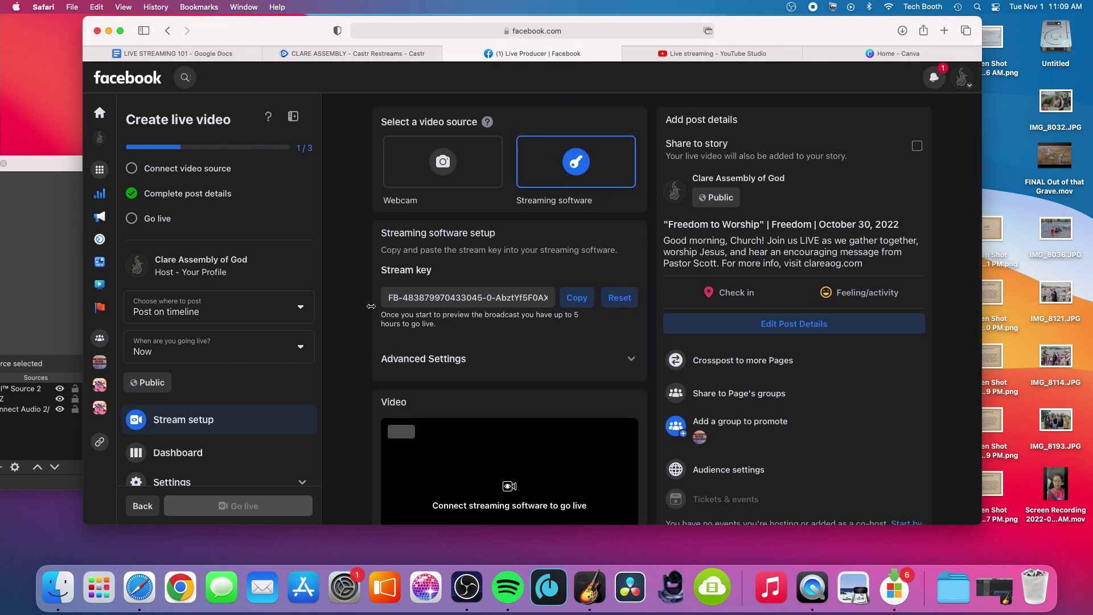
scroll(267, 349, down, 3)
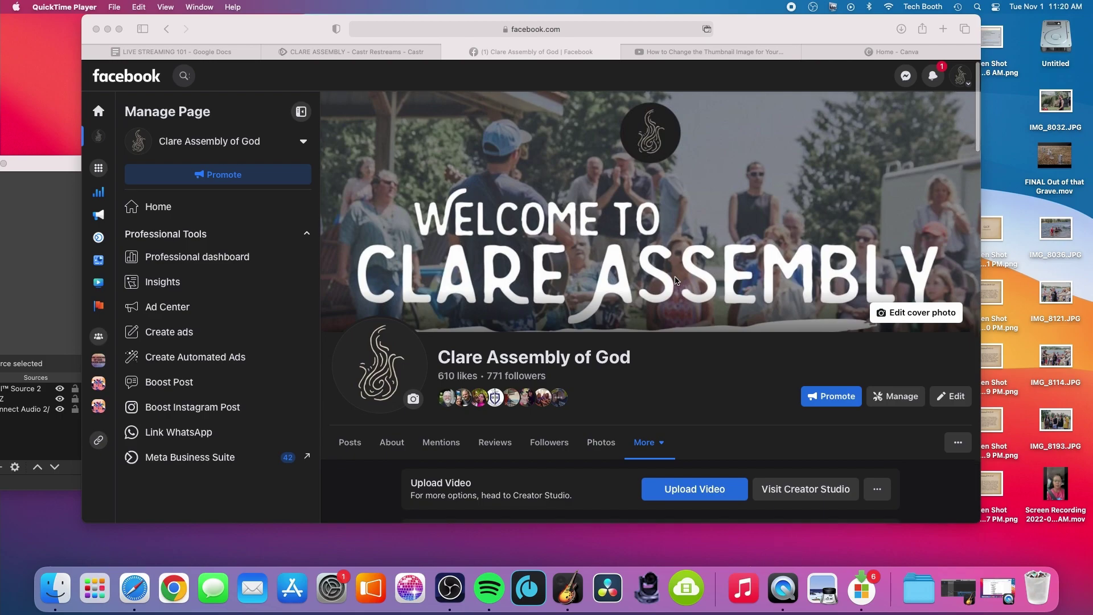
Scroll through the church's Facebook page, then return to its Home posts
scroll(680, 285, down, 3)
scroll(677, 280, up, 2)
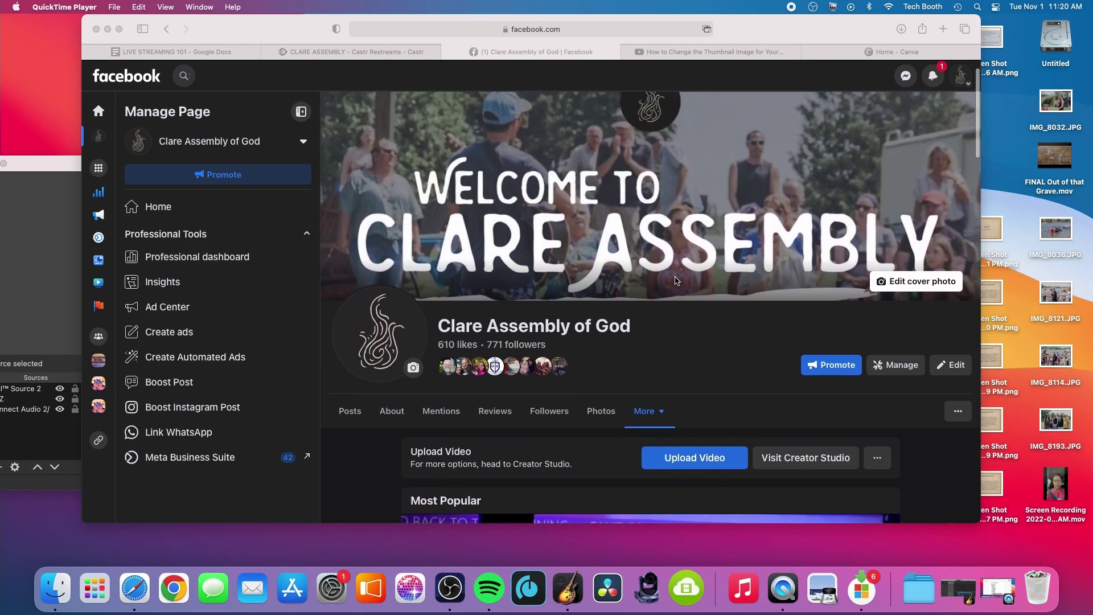
scroll(677, 281, down, 1)
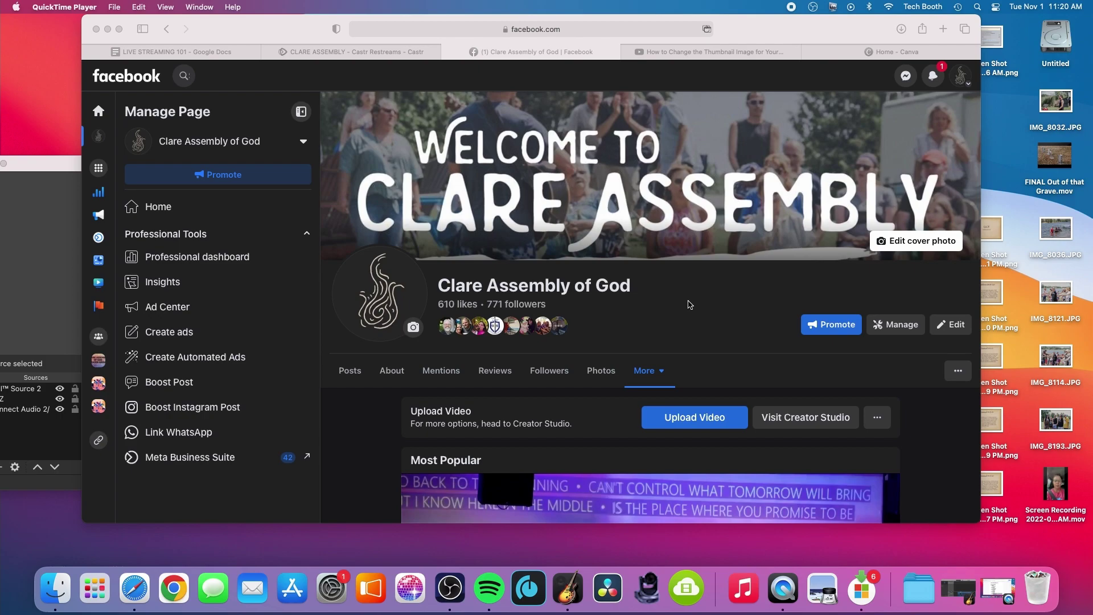
scroll(691, 305, down, 3)
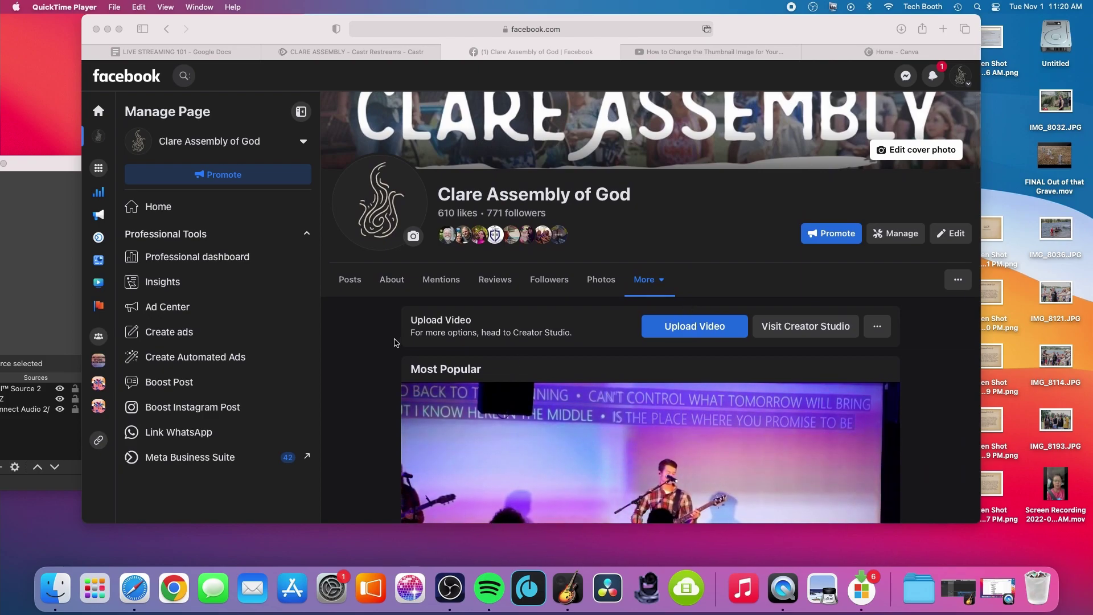
scroll(393, 343, down, 5)
scroll(392, 343, down, 1)
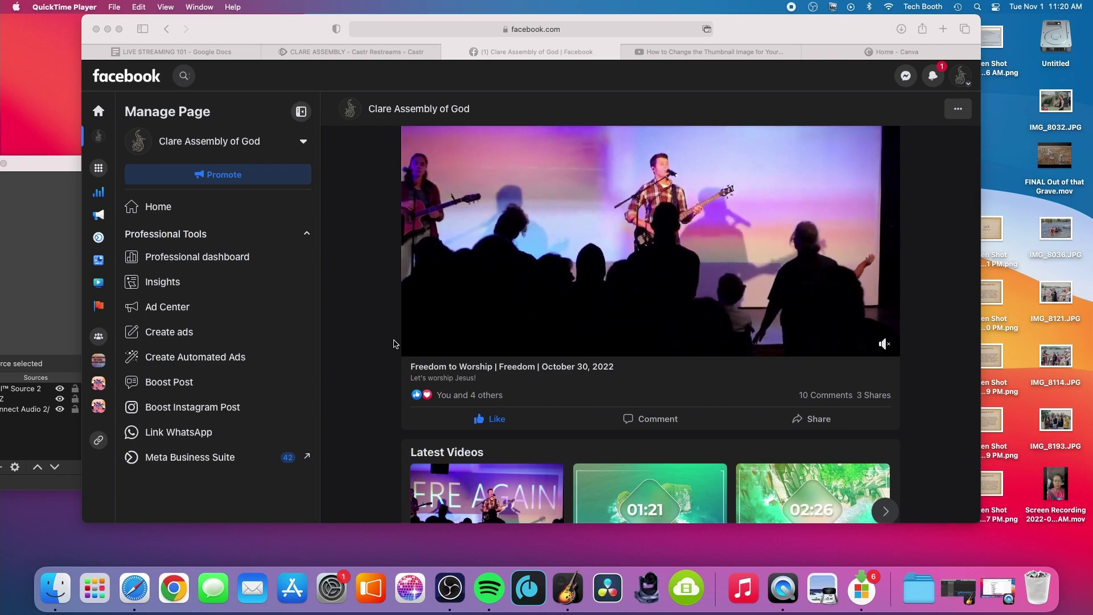
scroll(393, 343, down, 3)
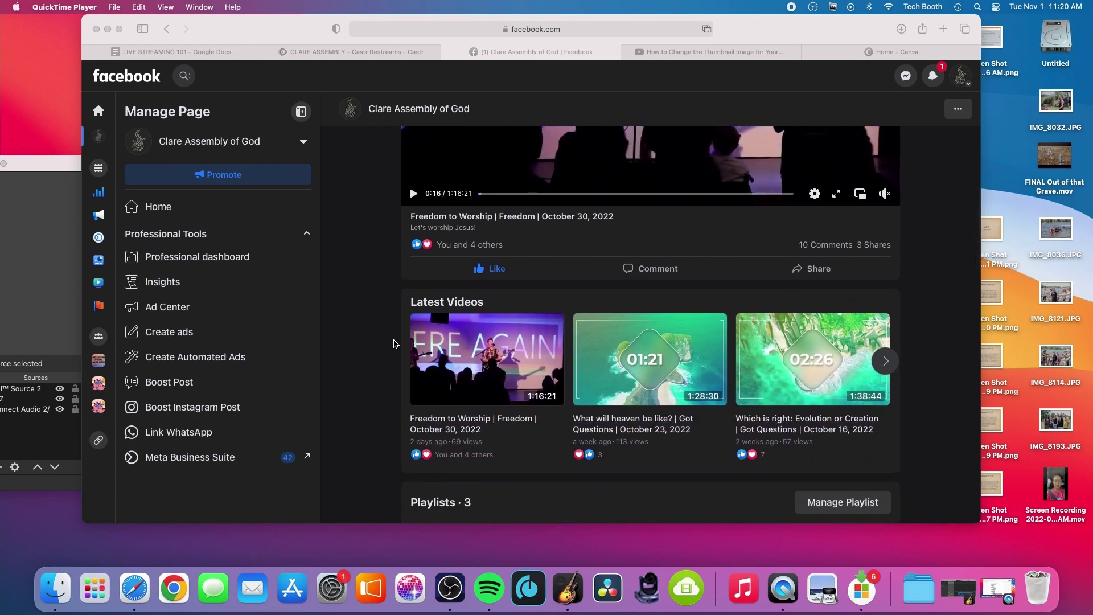
scroll(393, 343, up, 10)
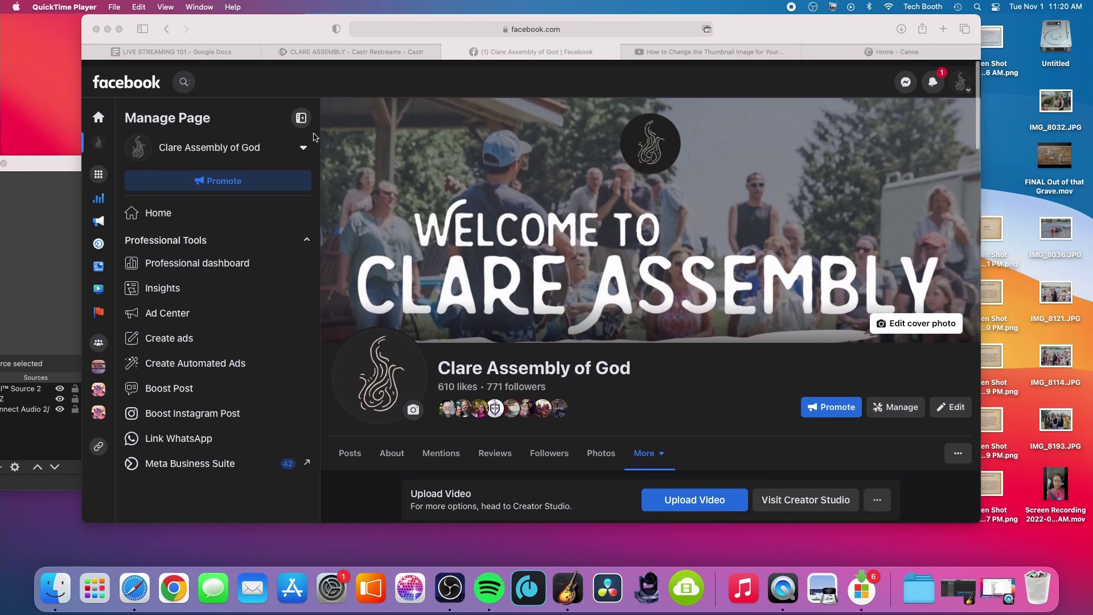
click(503, 360)
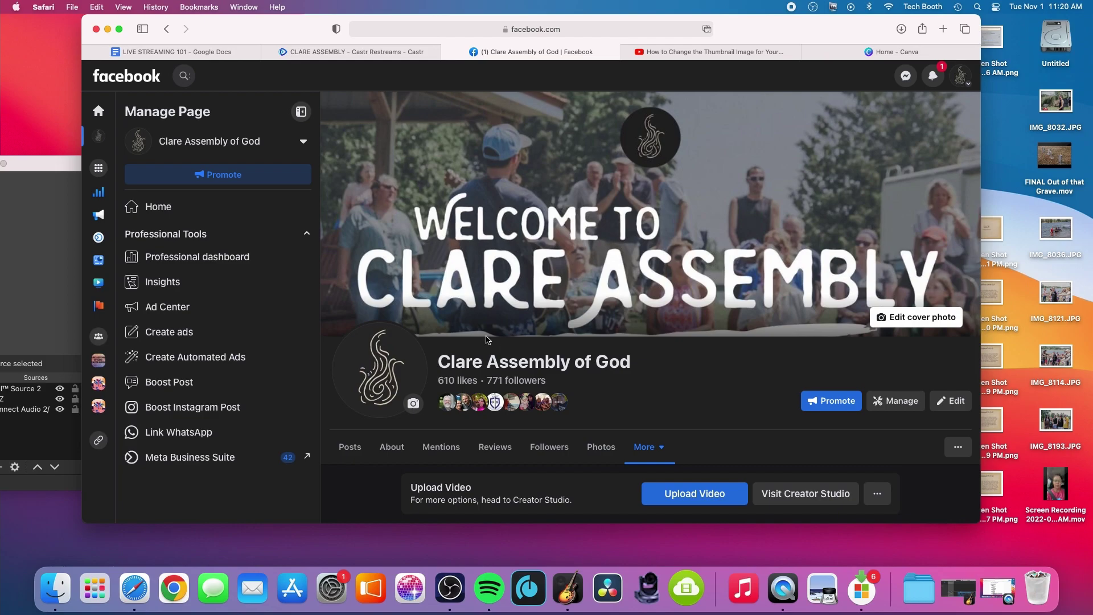
click(110, 141)
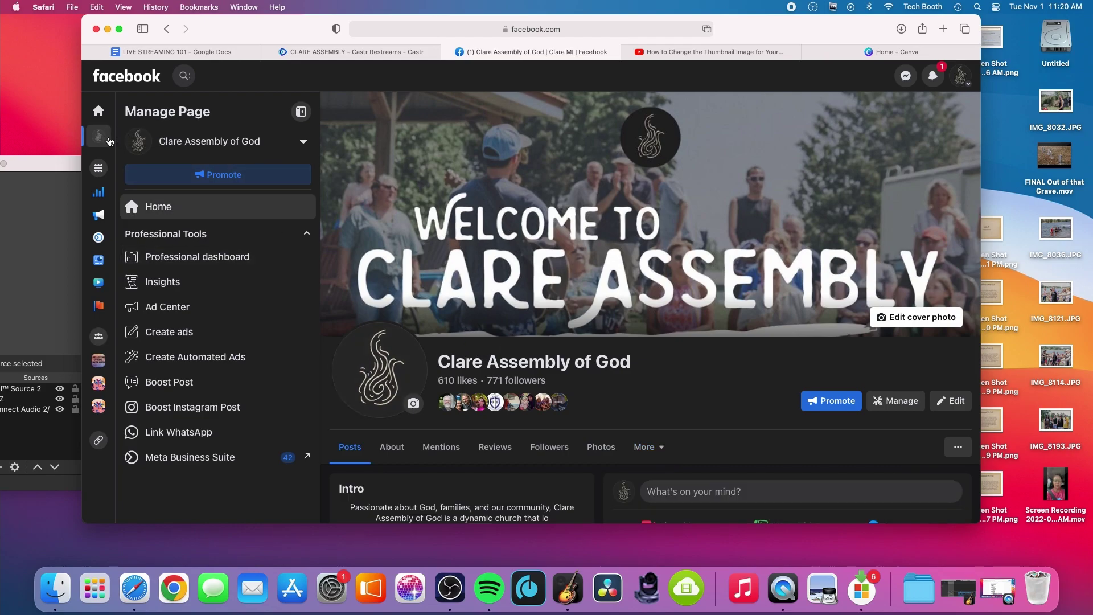
Go to the page's Videos section via More and scroll to Latest Videos
scroll(678, 265, down, 5)
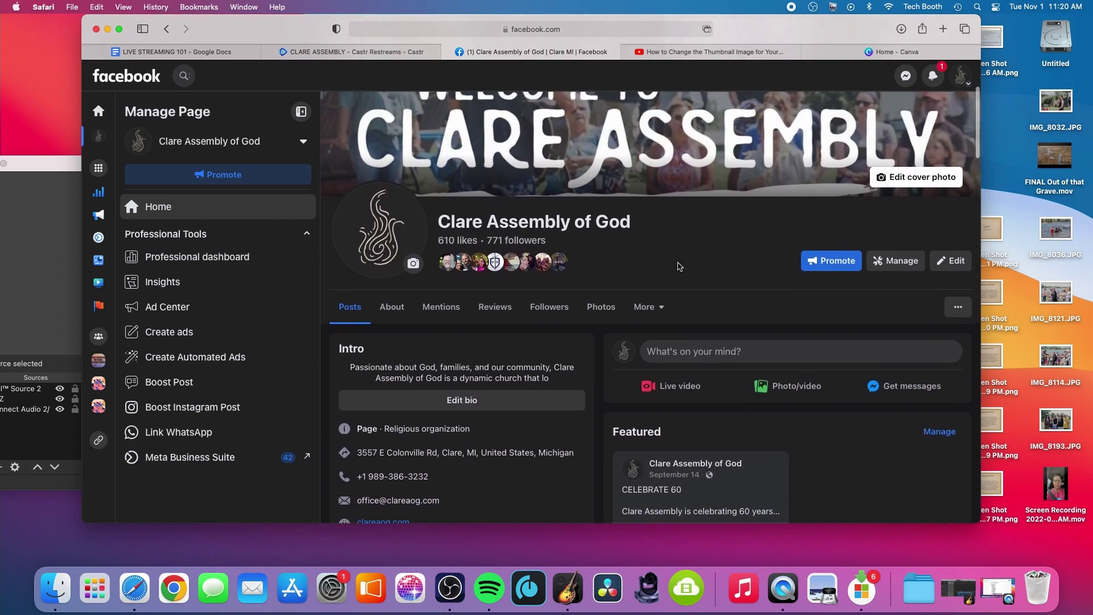
scroll(678, 266, up, 3)
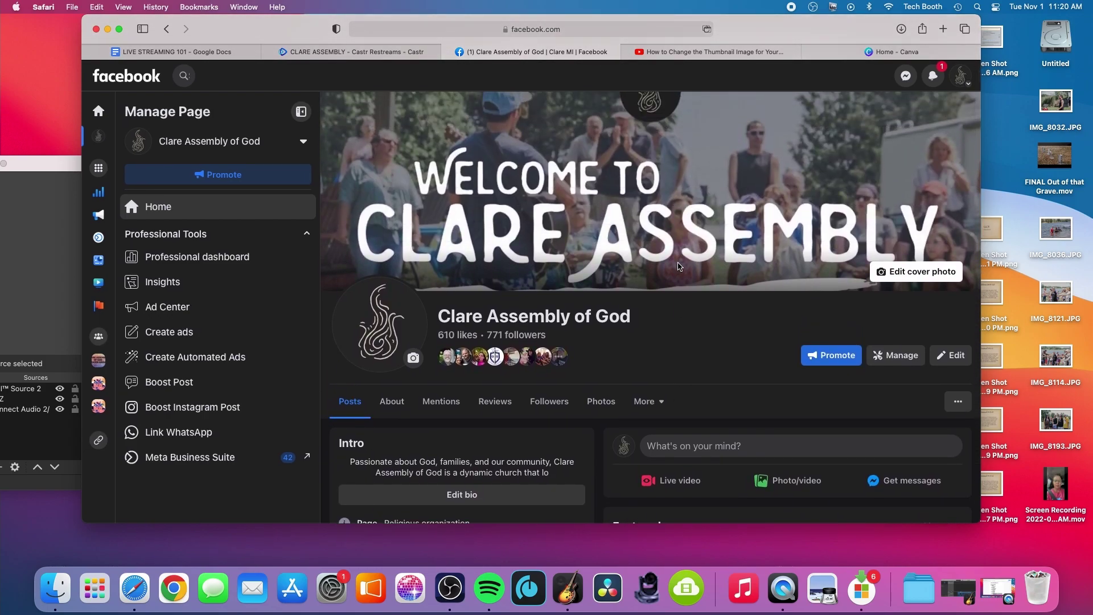
scroll(678, 265, down, 4)
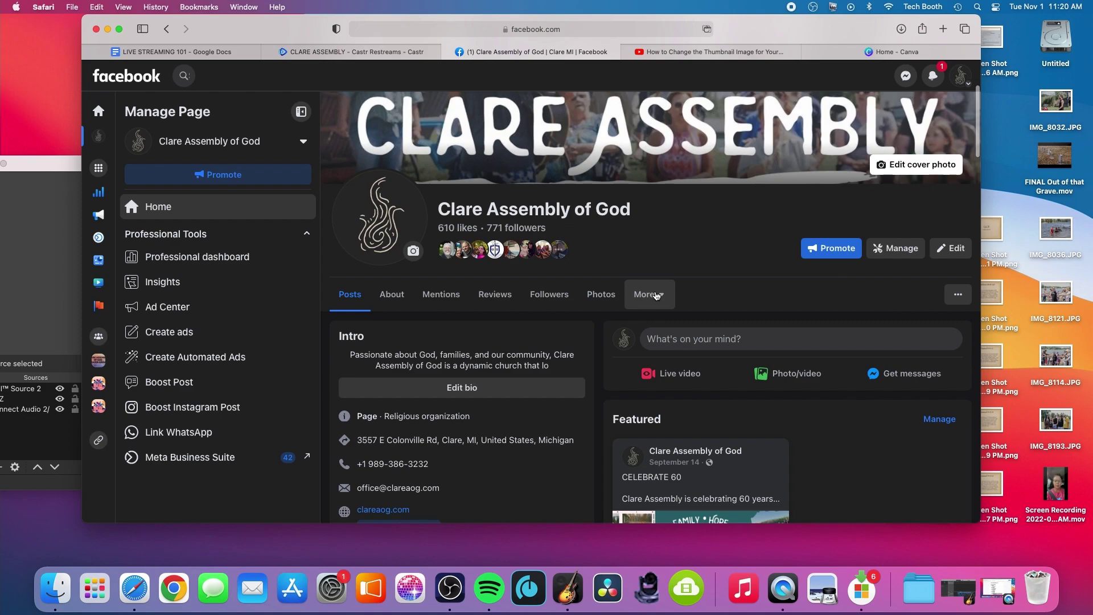
click(657, 295)
click(654, 326)
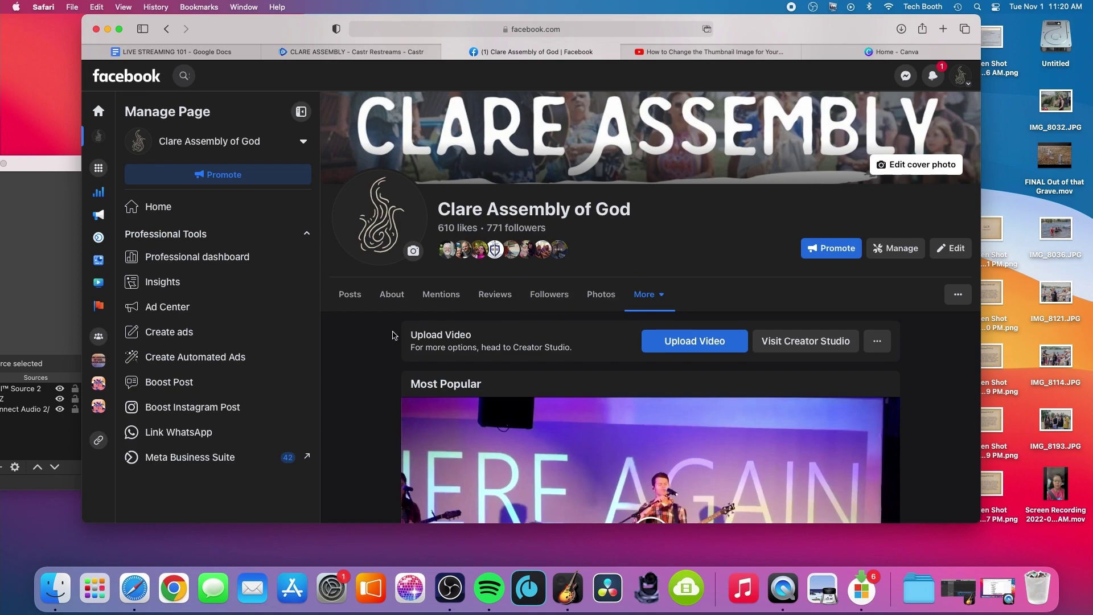
scroll(393, 335, down, 10)
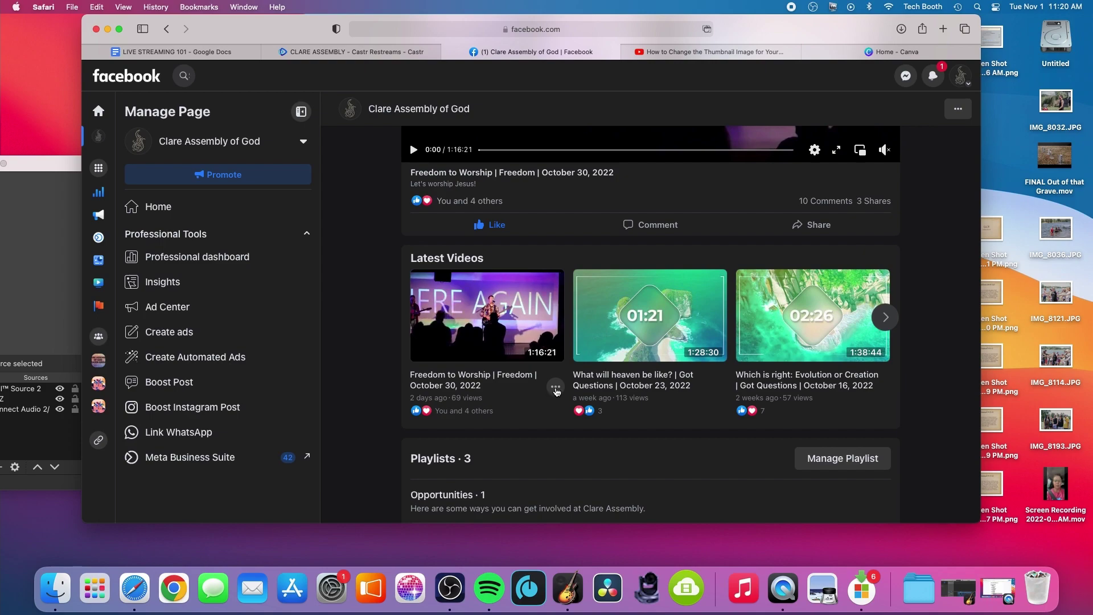
Start editing the October 30 Freedom to Worship post and open its video options
click(555, 388)
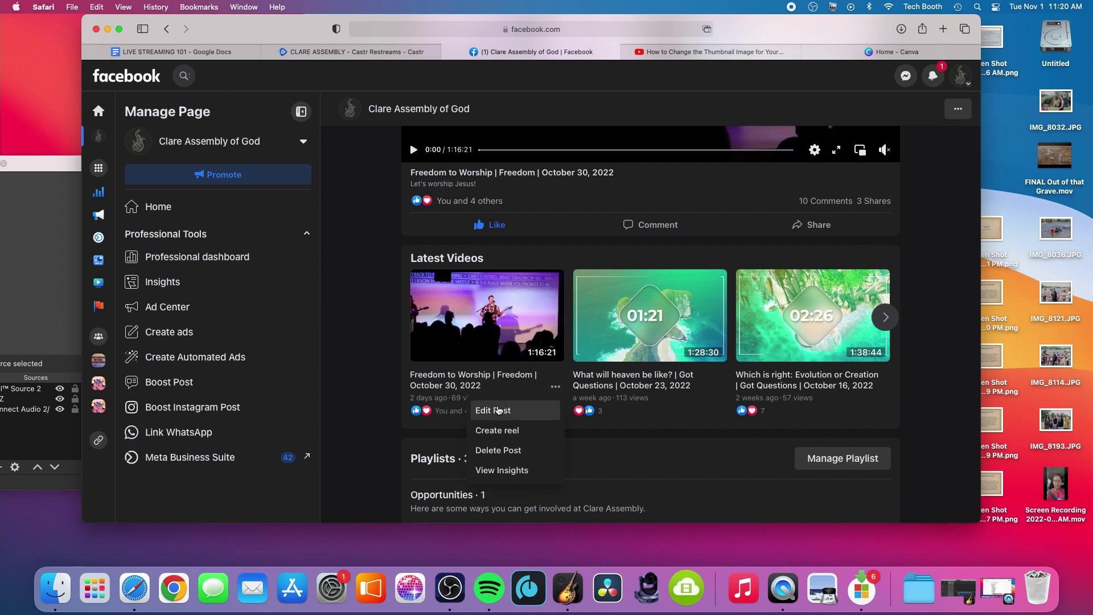
click(498, 410)
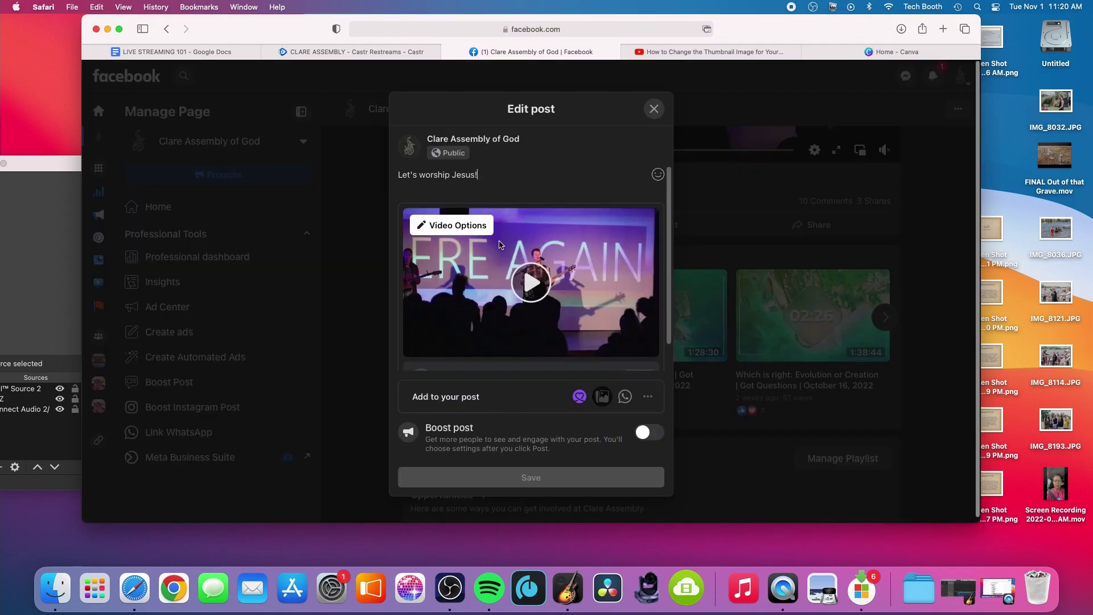
click(448, 227)
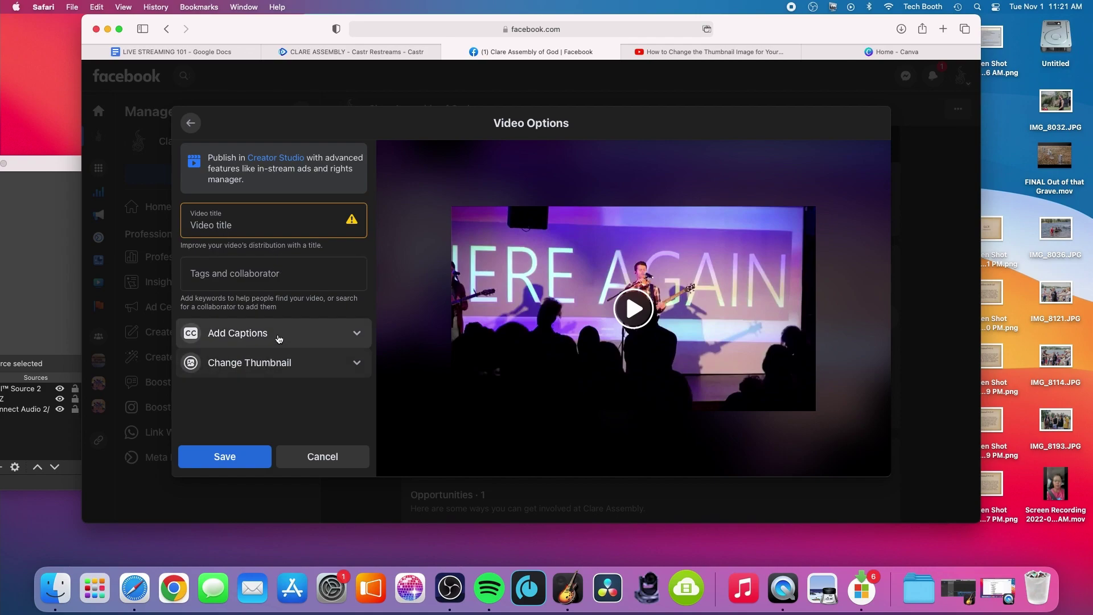
Upload 1.png as the custom video thumbnail and save the edited post
click(358, 365)
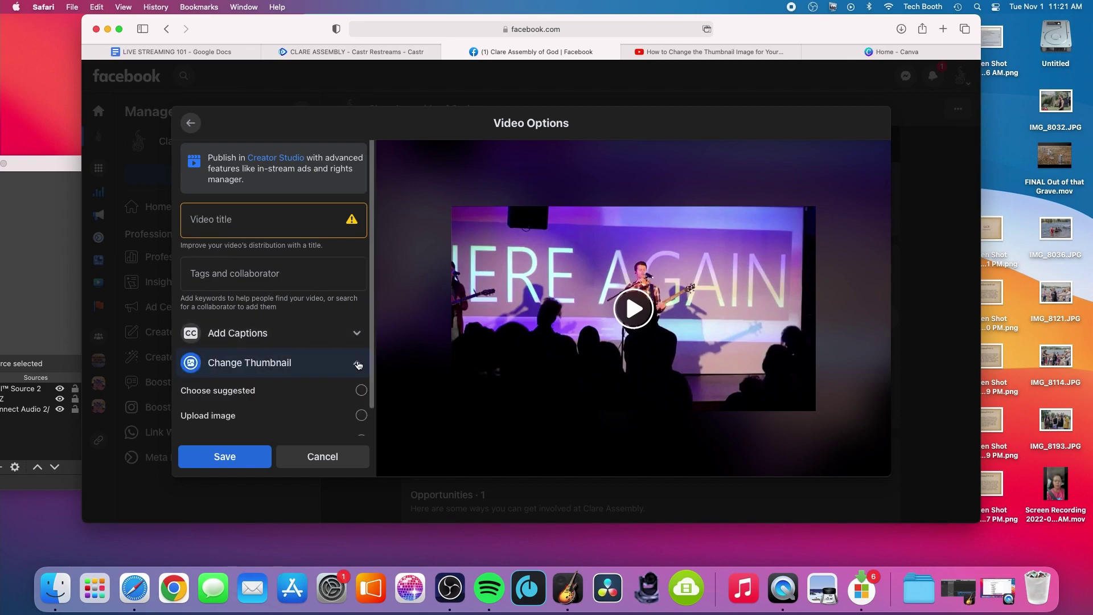
scroll(336, 362, down, 1)
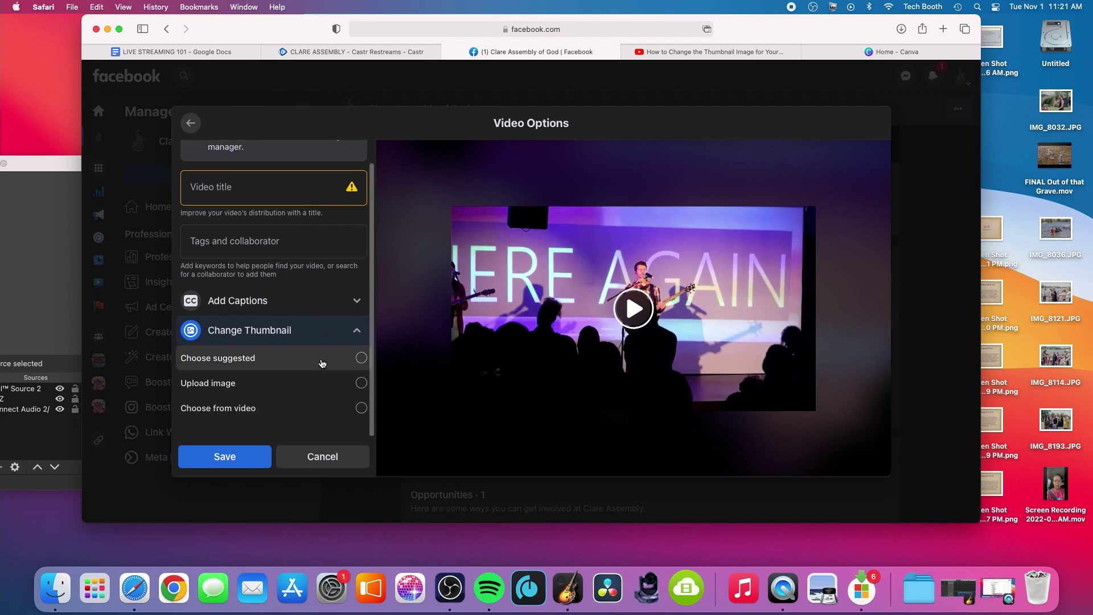
click(223, 389)
scroll(273, 383, down, 3)
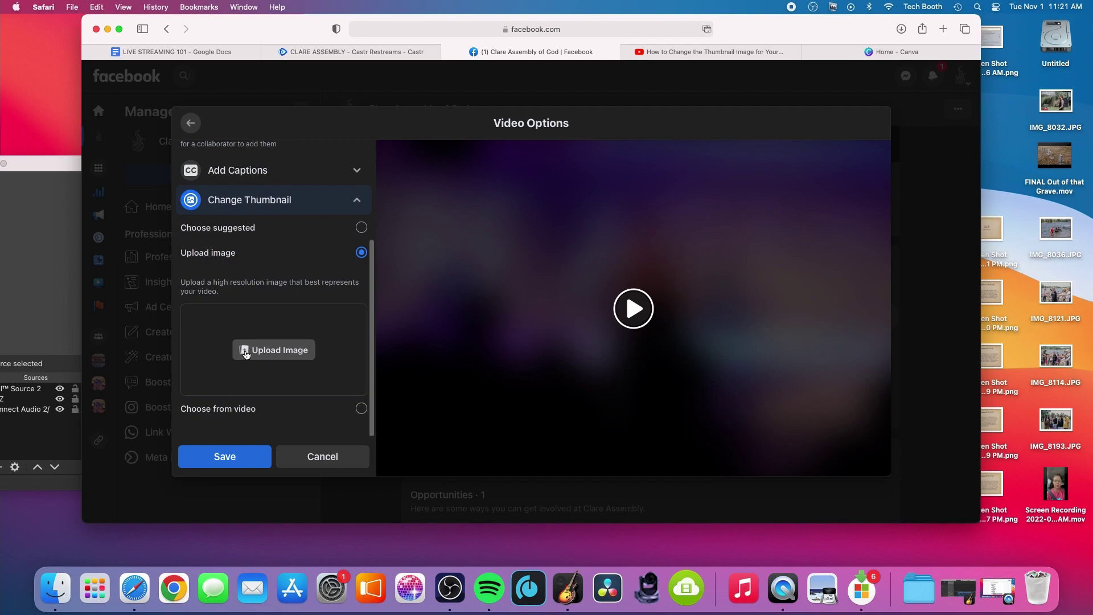
click(246, 351)
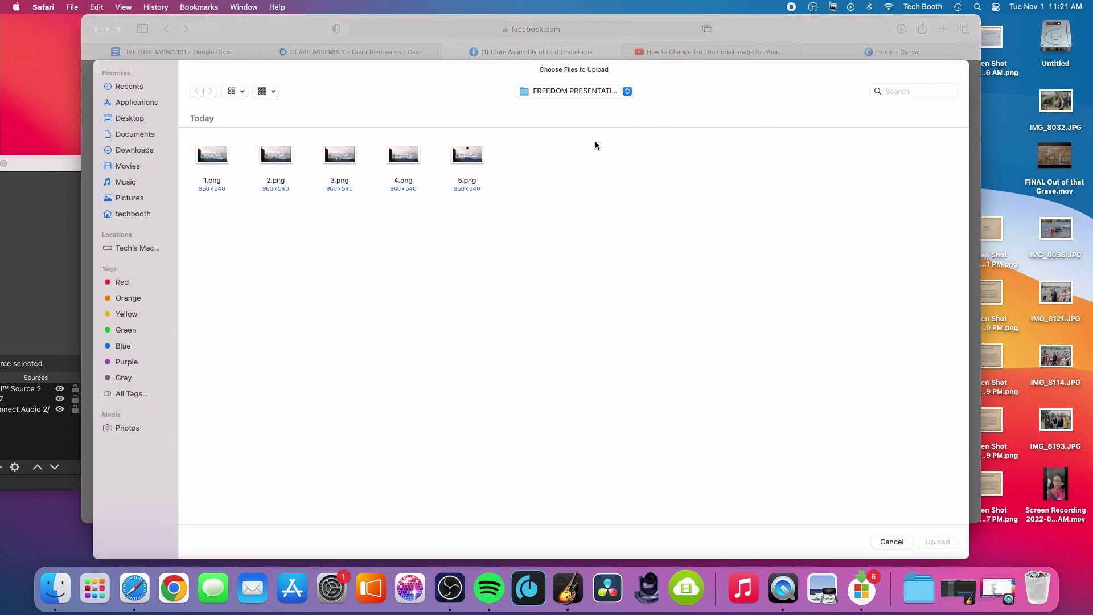
double_click(215, 159)
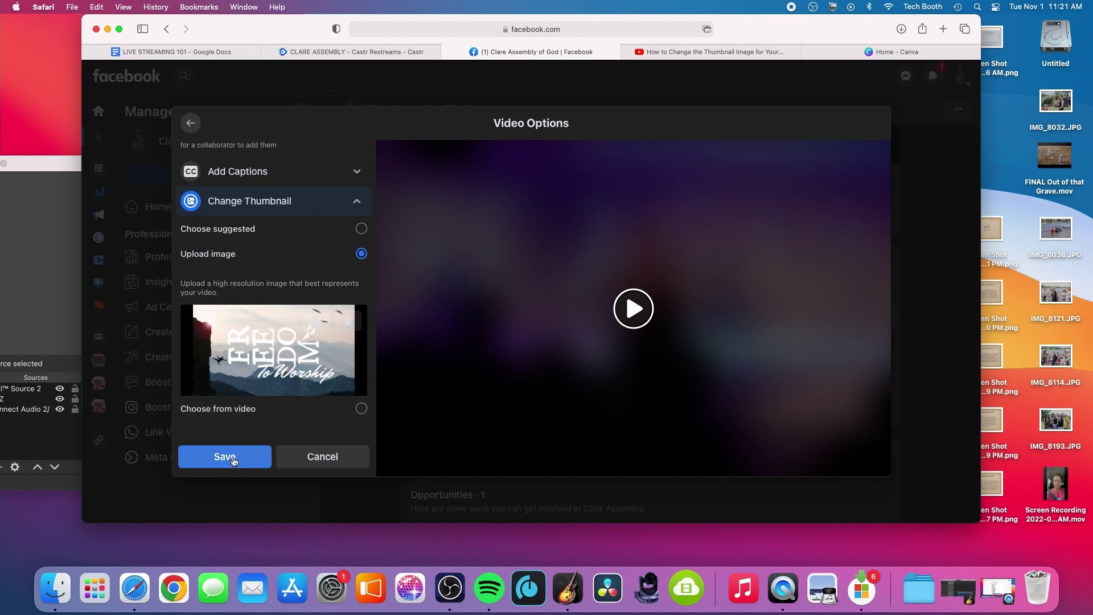
click(225, 457)
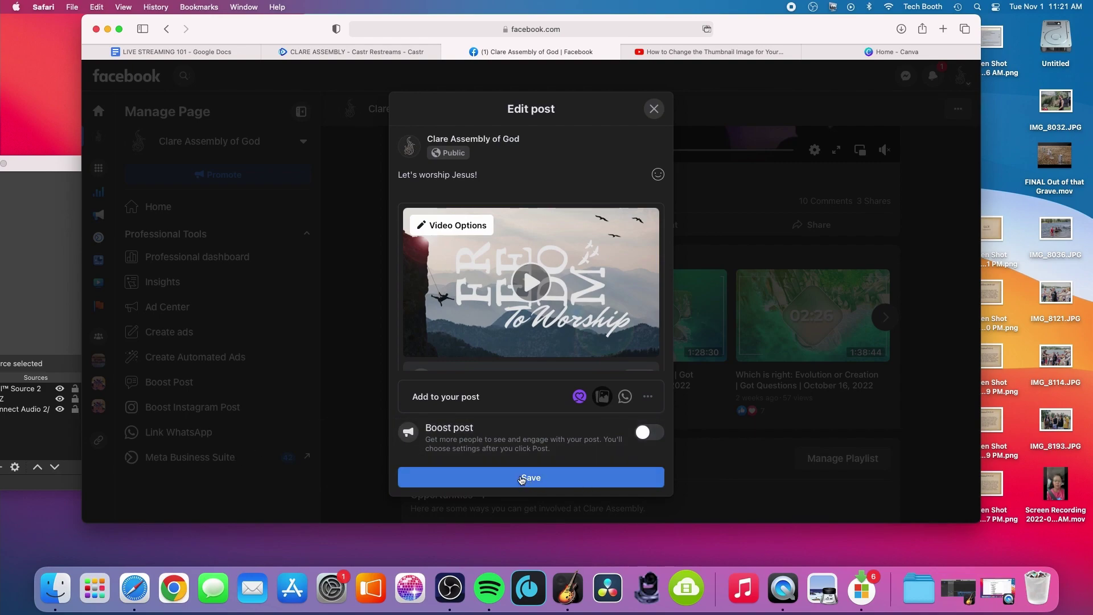
click(536, 479)
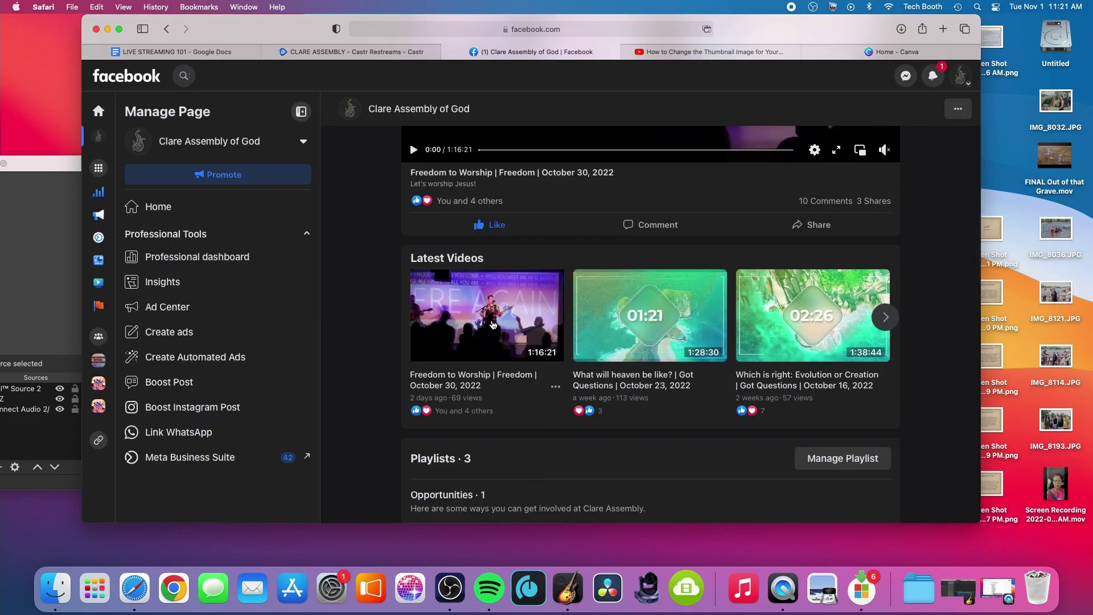
Page back through Latest Videos with the next arrow, about a dozen times, to view older services
click(895, 324)
click(893, 323)
click(891, 323)
click(886, 318)
click(886, 317)
click(886, 317)
click(886, 318)
click(886, 317)
click(886, 318)
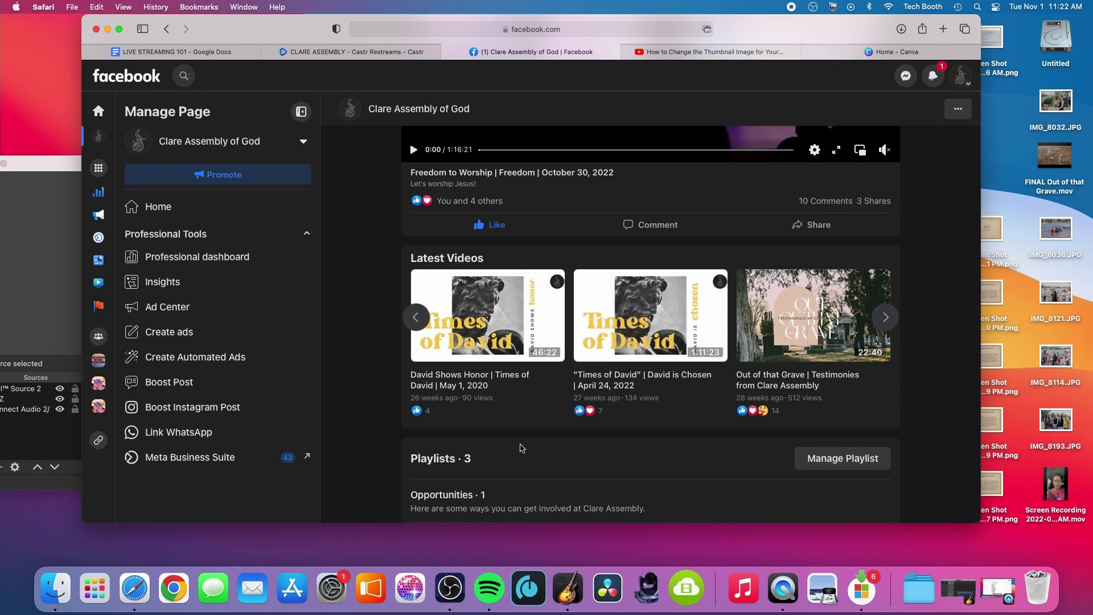
click(894, 321)
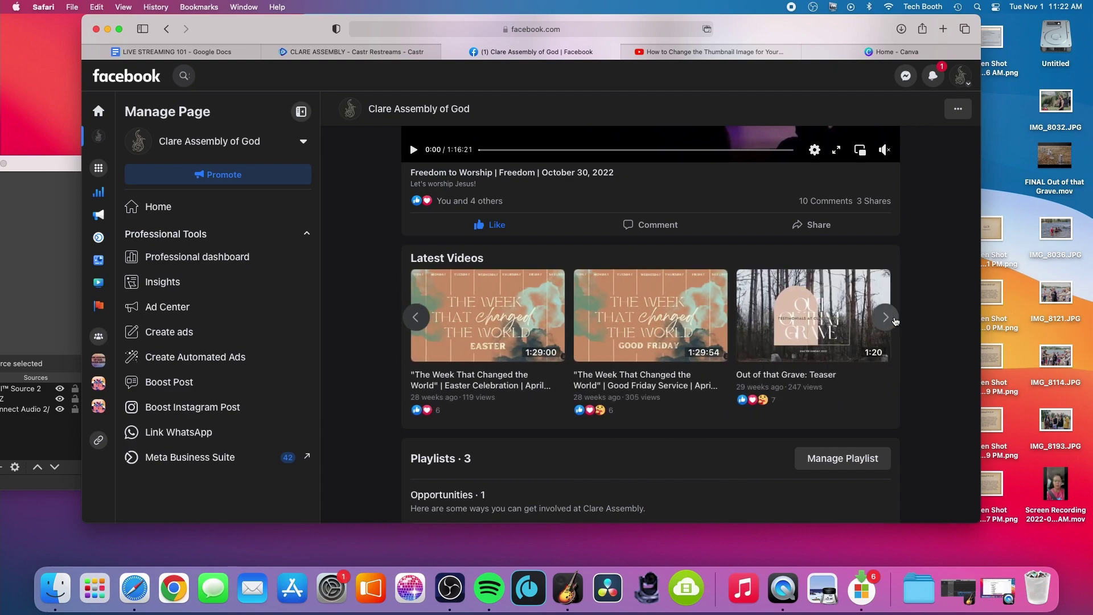
click(895, 322)
click(895, 322)
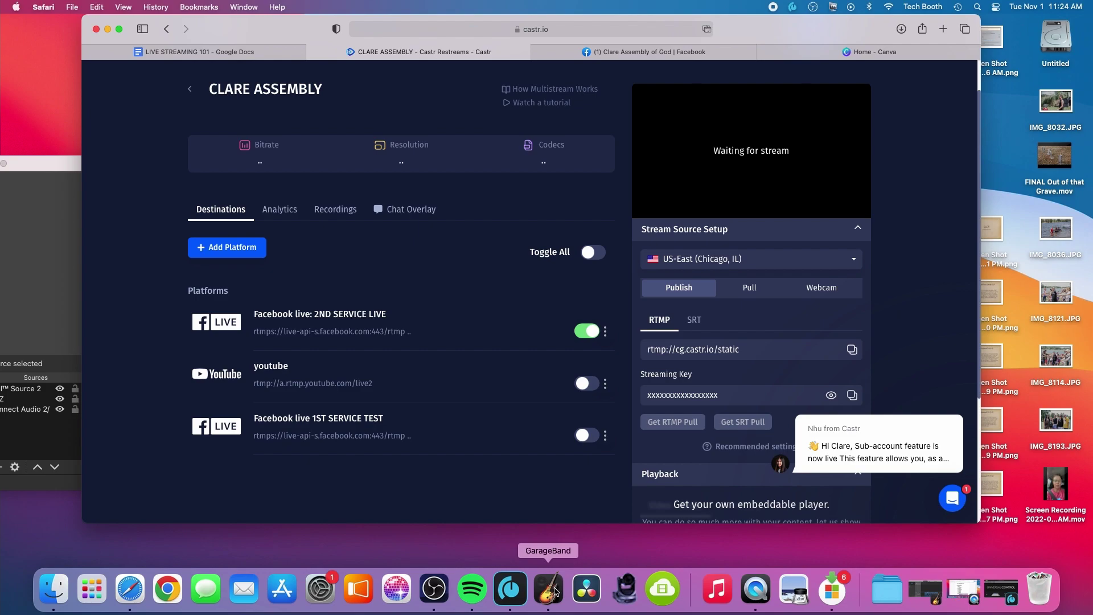
Bring GarageBand's LiveStream Audio project forward, then launch Universal Control listing the StudioLive 32.4.2AI
click(551, 589)
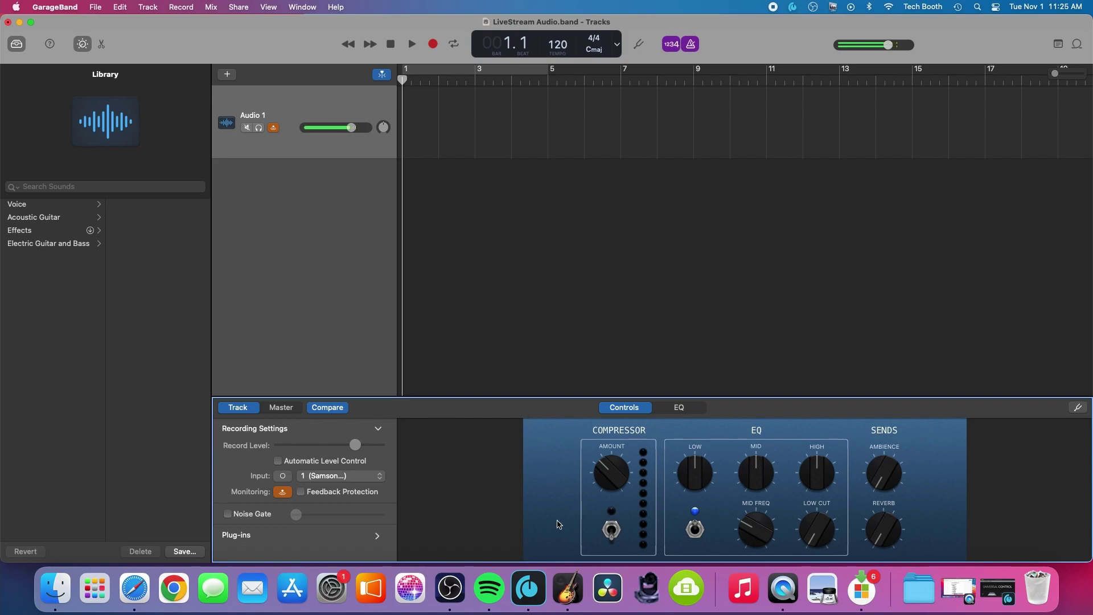
click(532, 591)
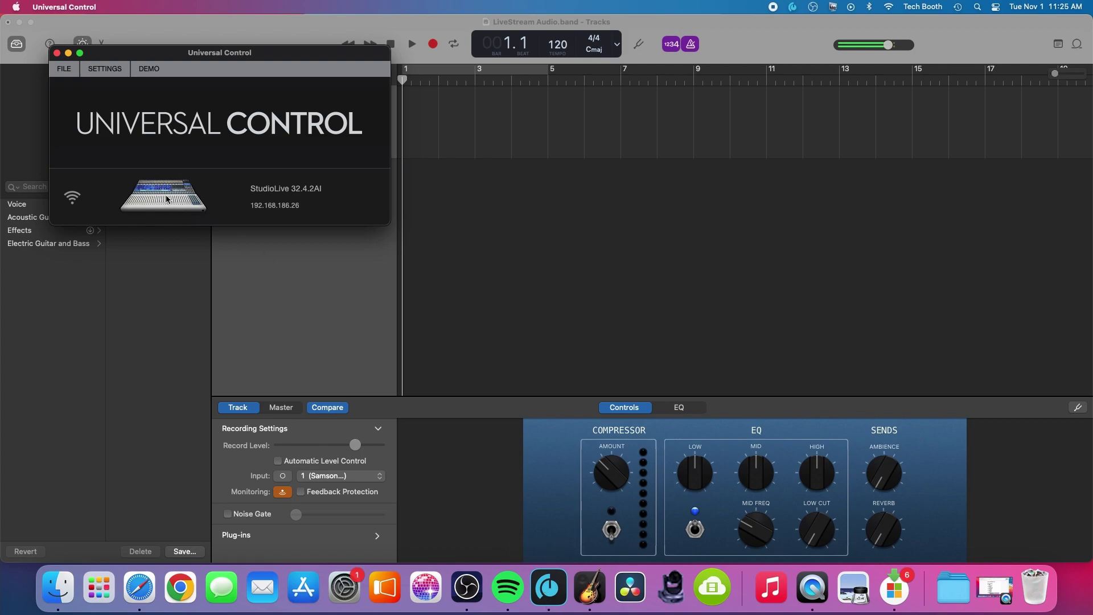
Open the StudioLive 32.4.2AI mixer and scan the Live Stream mix's channel strips, levels and gates
double_click(166, 194)
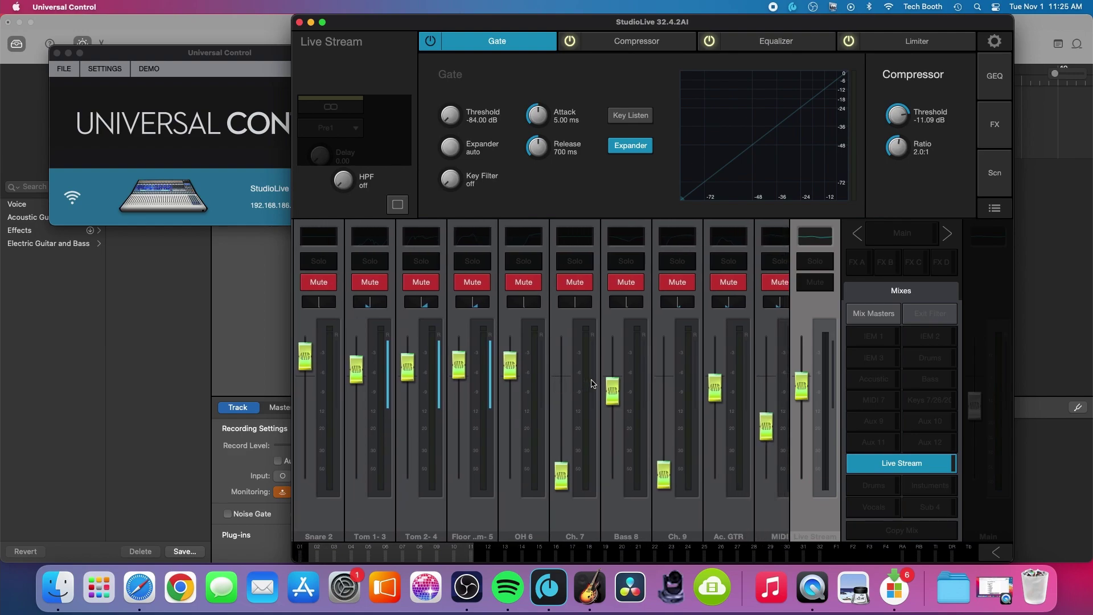
scroll(592, 383, right, 6)
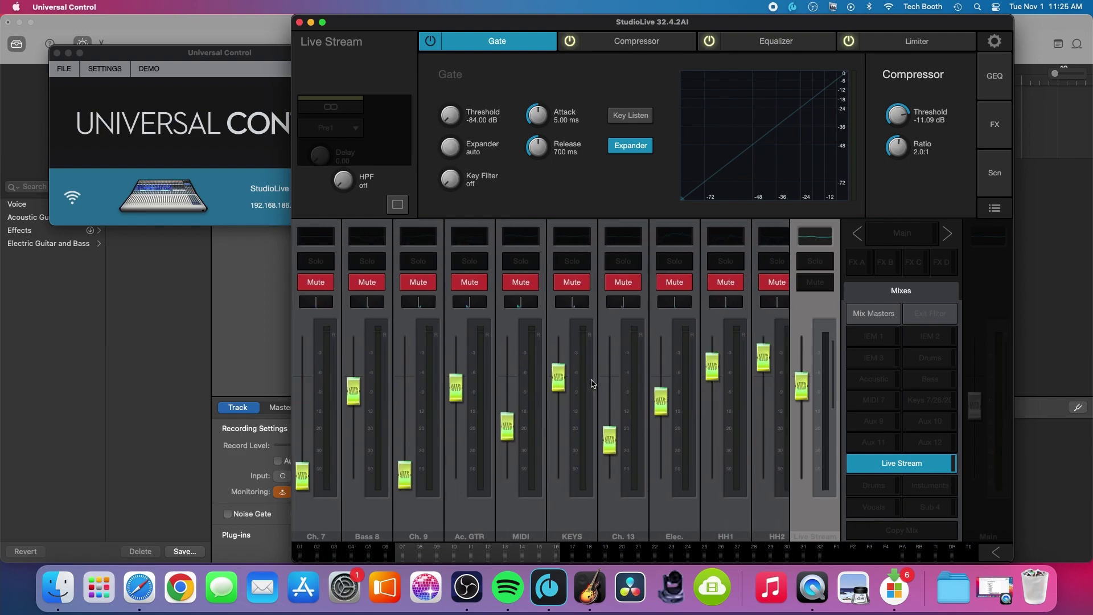
scroll(591, 383, left, 6)
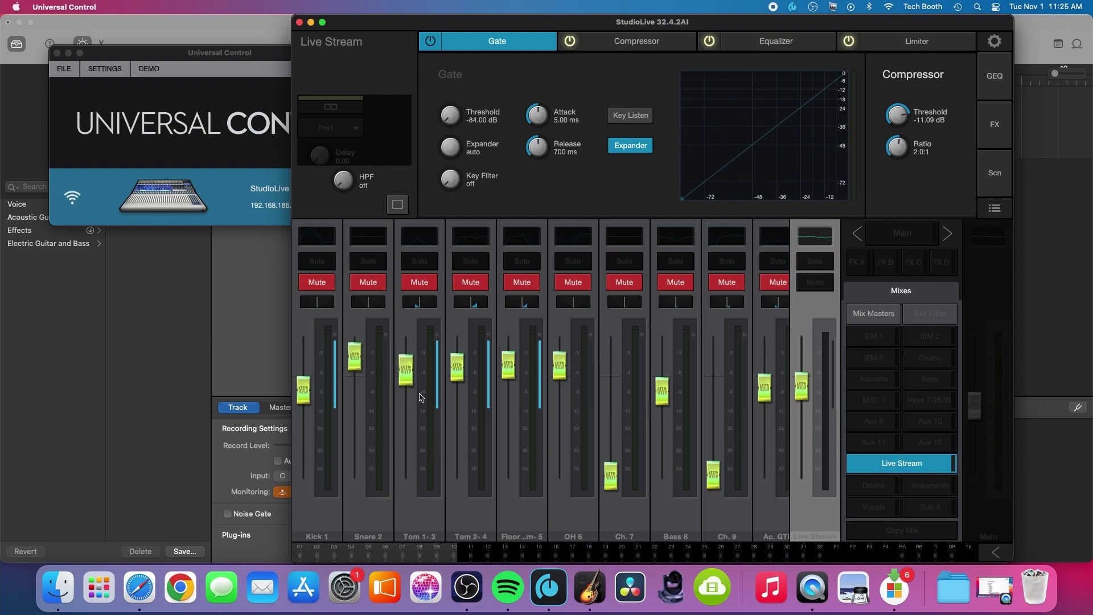
scroll(647, 389, right, 3)
scroll(648, 389, right, 1)
scroll(647, 389, left, 4)
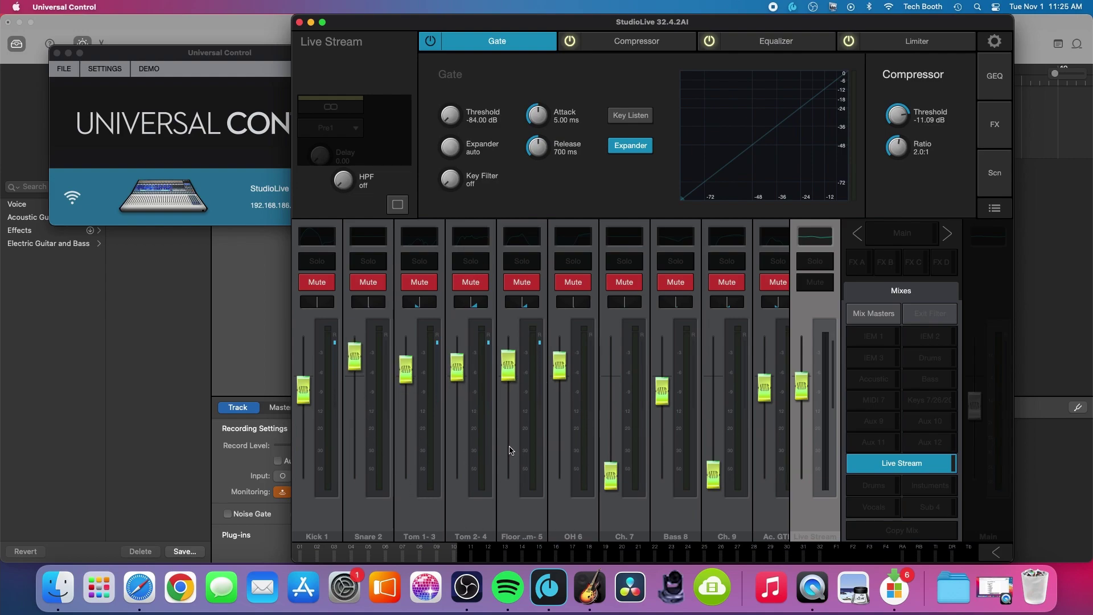
scroll(506, 452, right, 5)
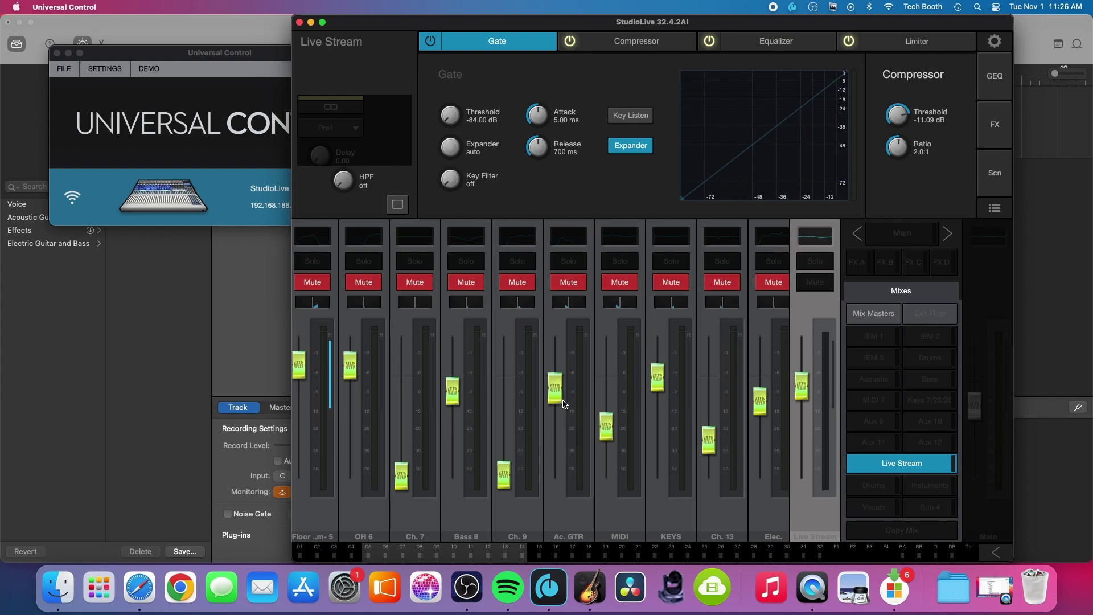
scroll(588, 441, right, 2)
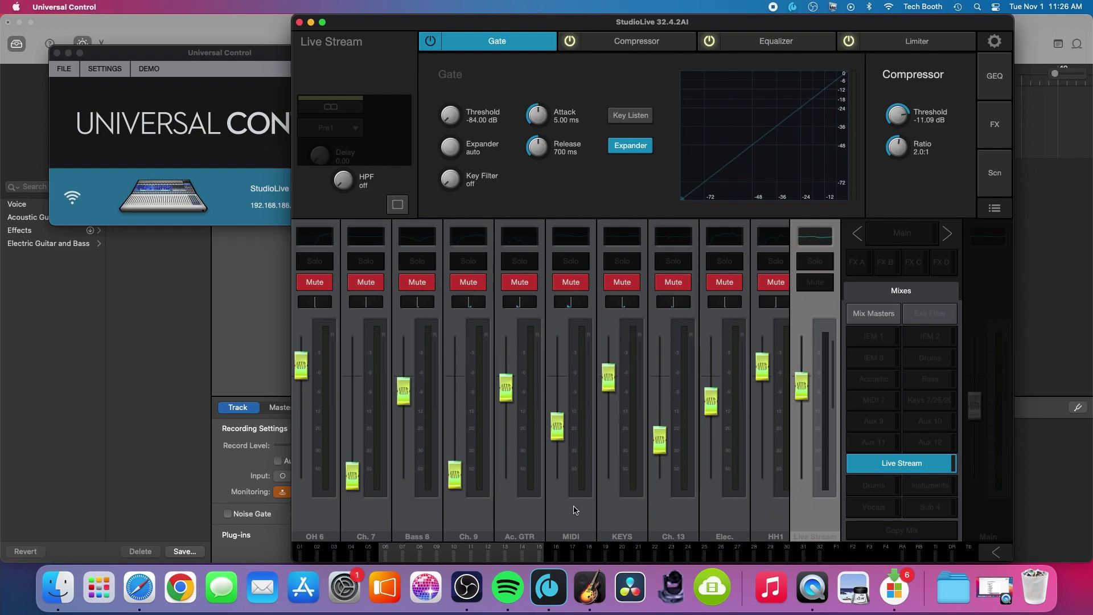
scroll(681, 446, right, 4)
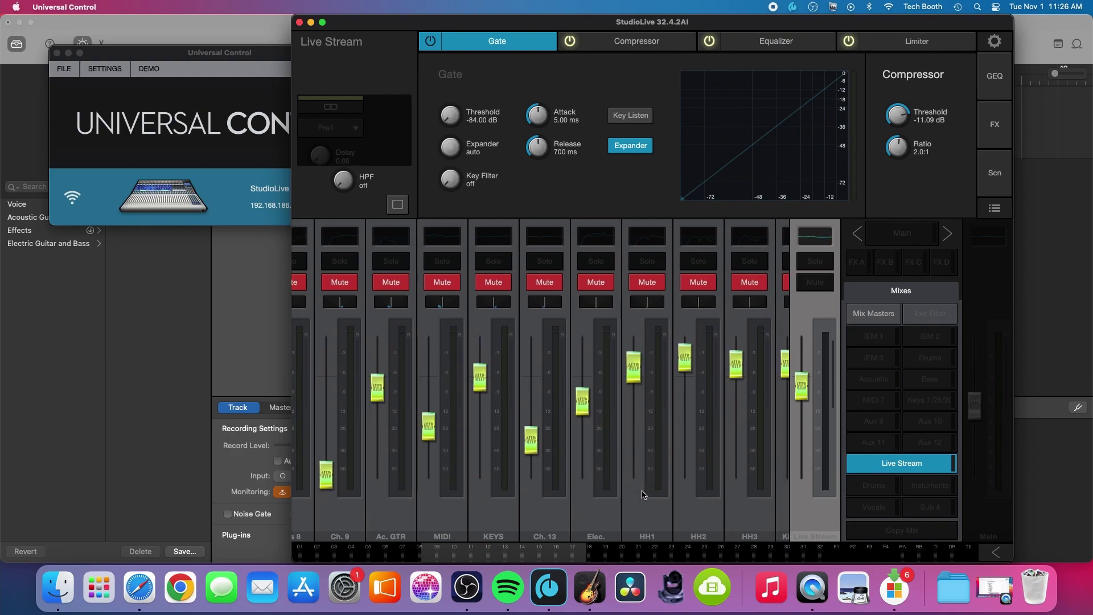
scroll(649, 491, right, 2)
scroll(665, 516, right, 2)
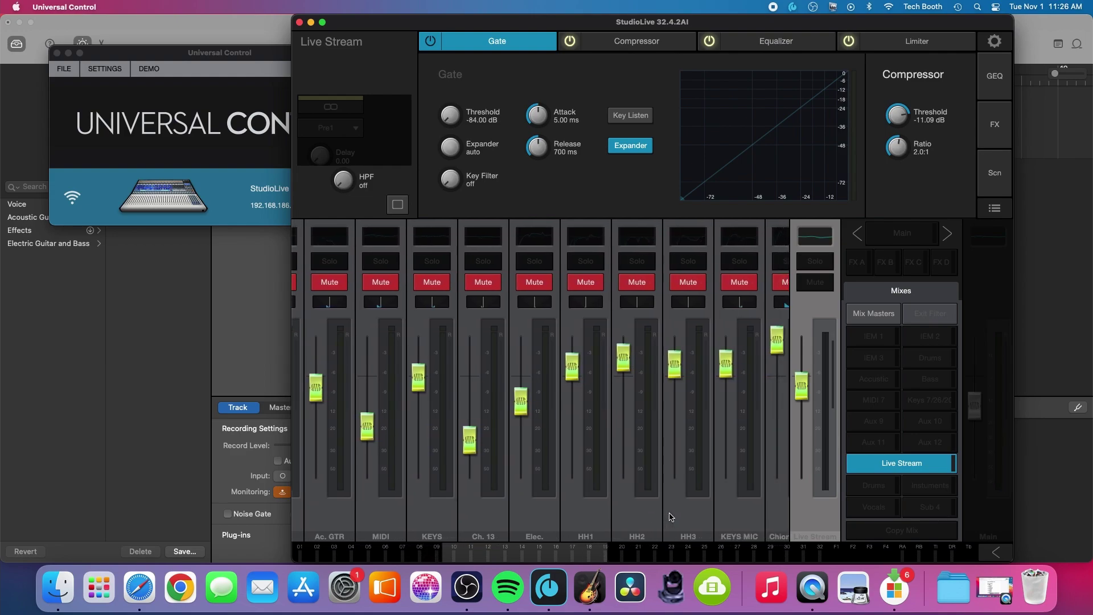